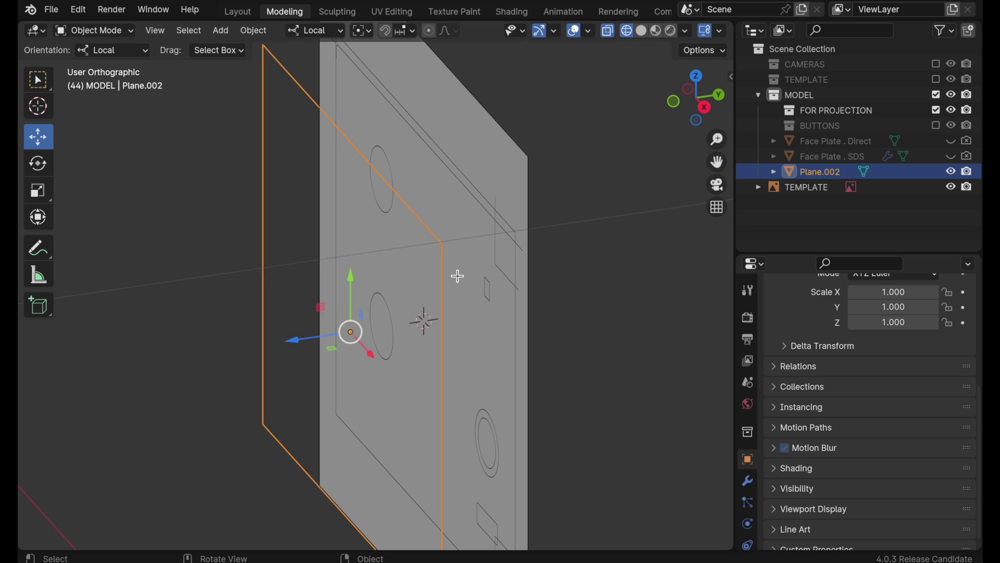
- Extrude the plane's border edges, all but the left edge, along global Y to give the plate side walls
key(Tab)
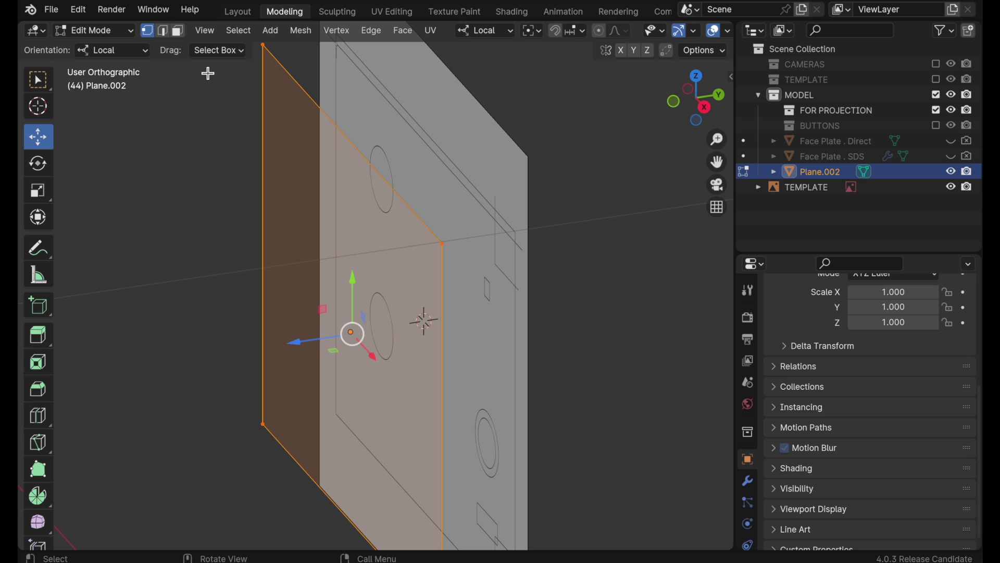
click(163, 31)
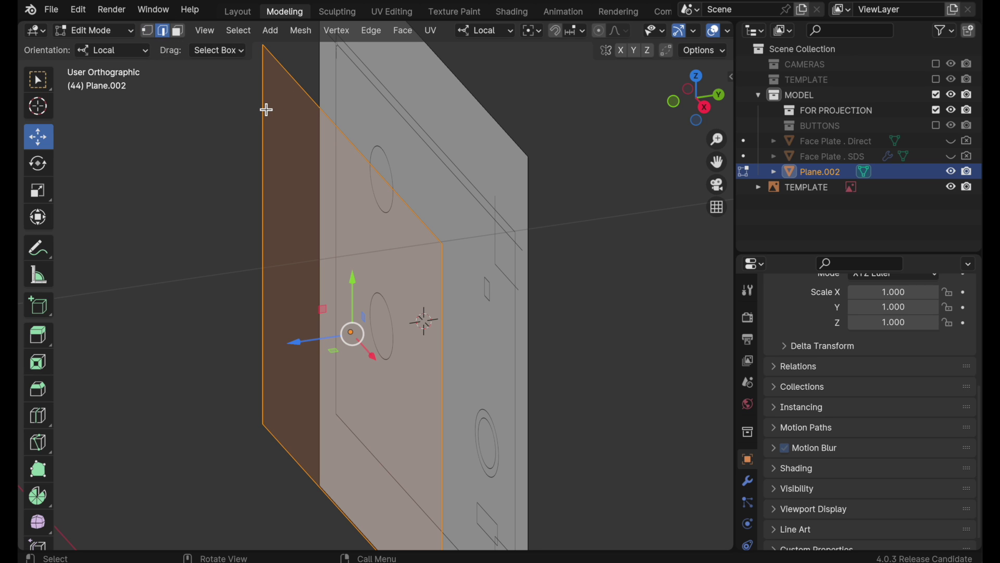
shift+click(263, 151)
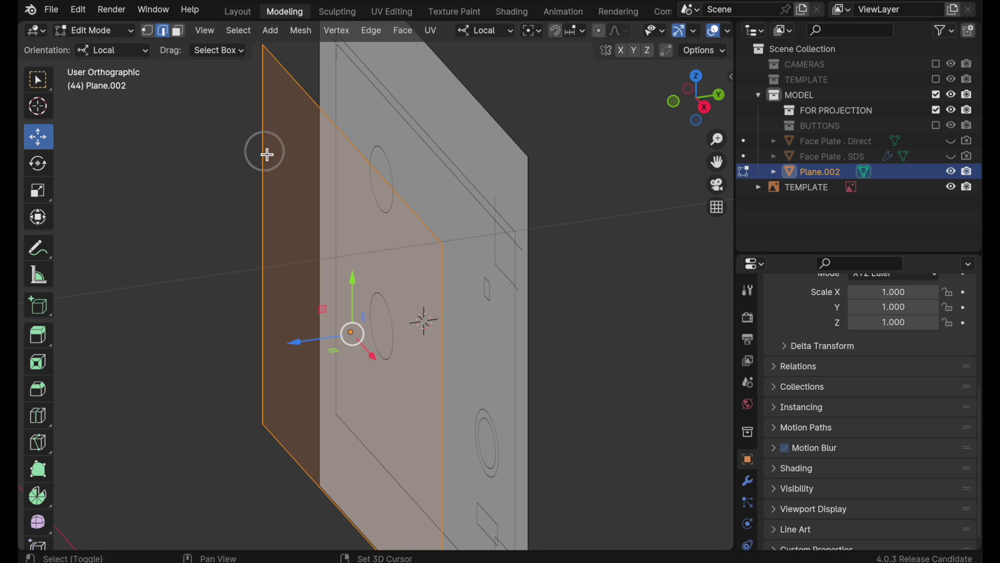
key(e)
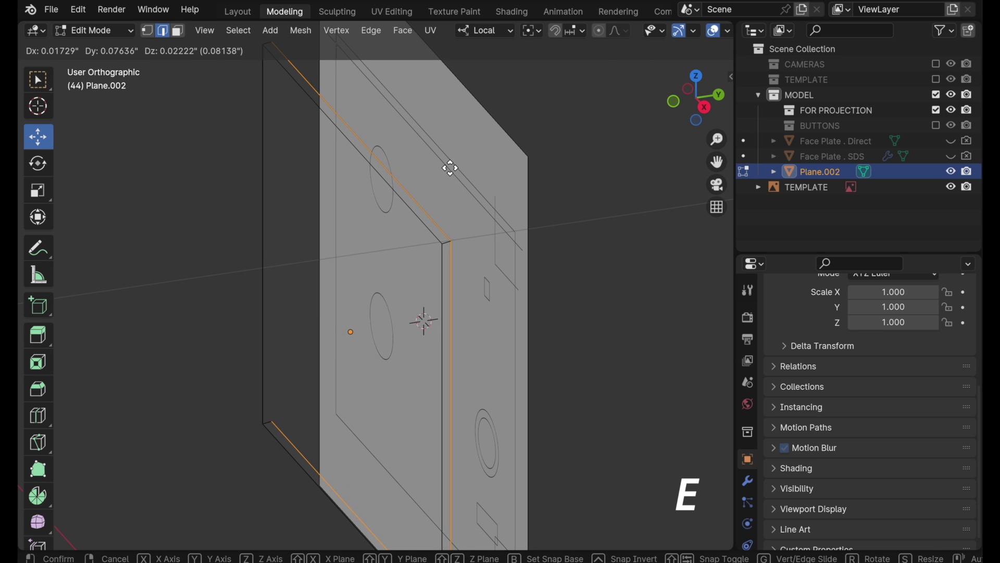
key(y)
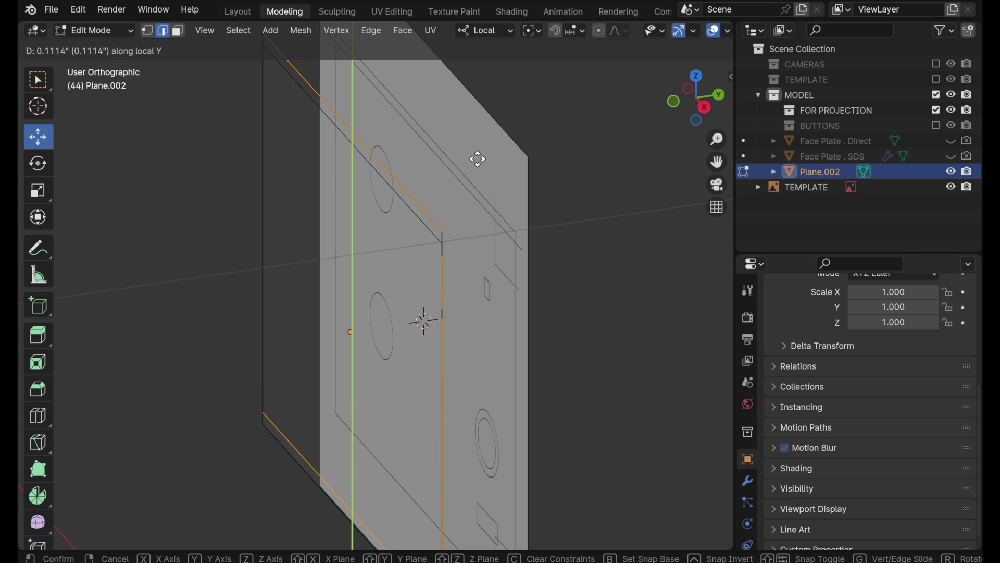
key(y)
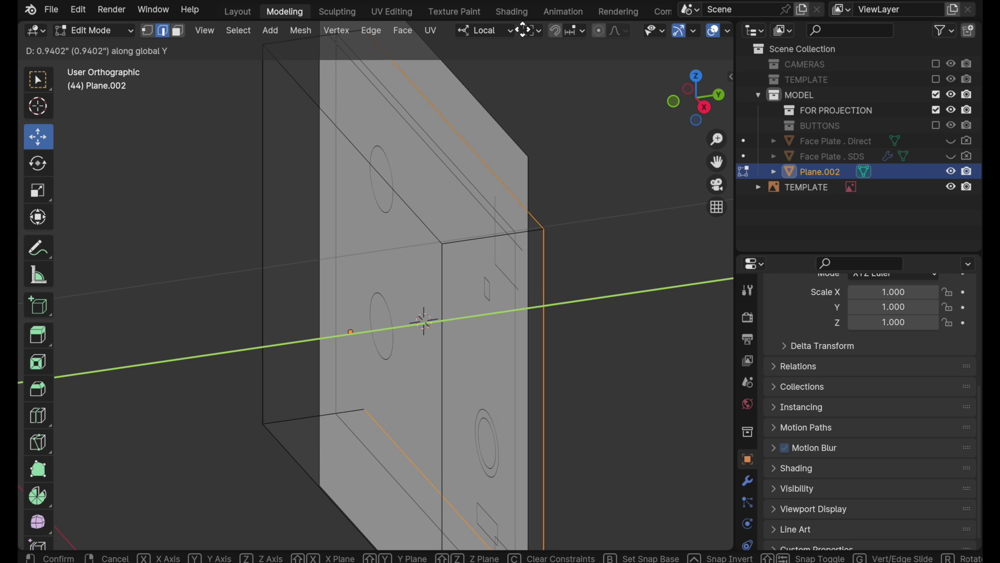
click(470, 175)
middle_drag(434, 312, 471, 297)
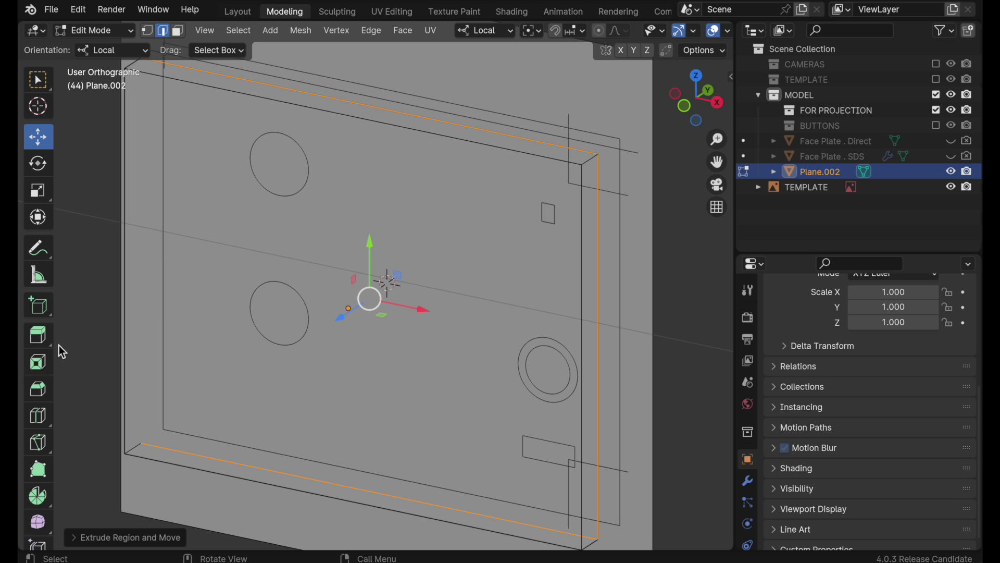
- Add a horizontal and a vertical loop cut across the middle of the plate
click(40, 417)
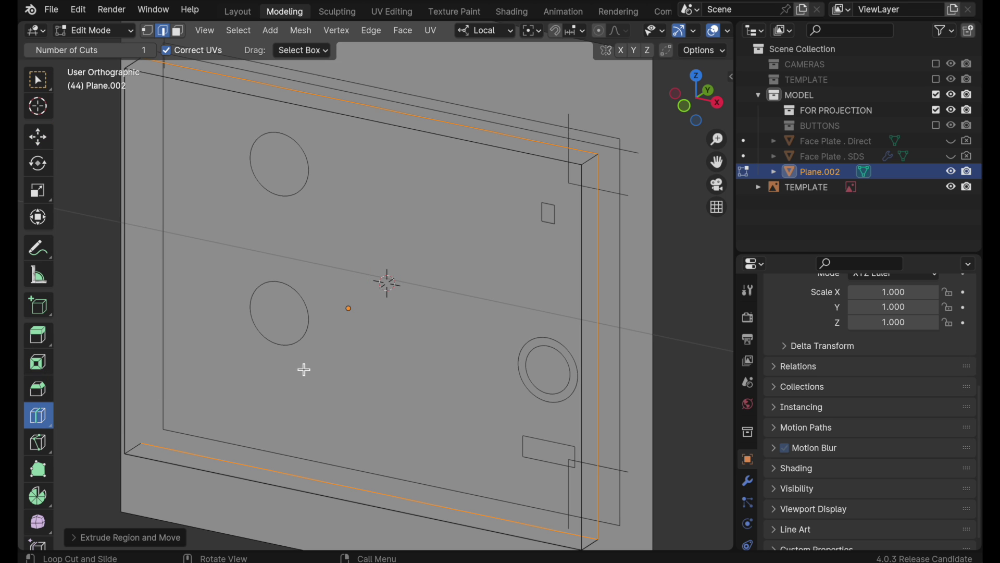
click(570, 354)
click(360, 113)
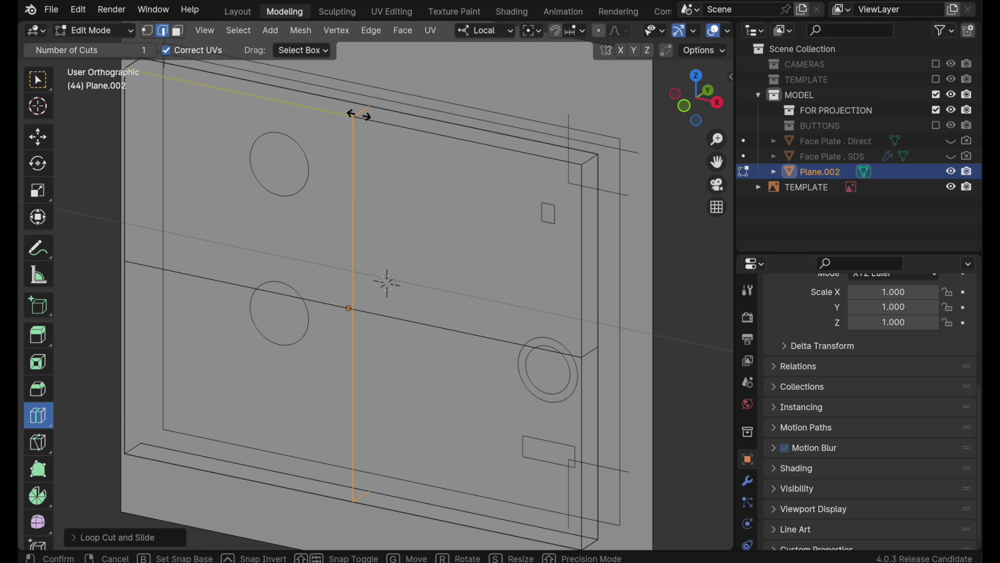
- Select the plate's top-right and lower corner vertices in Vertex select mode
click(38, 138)
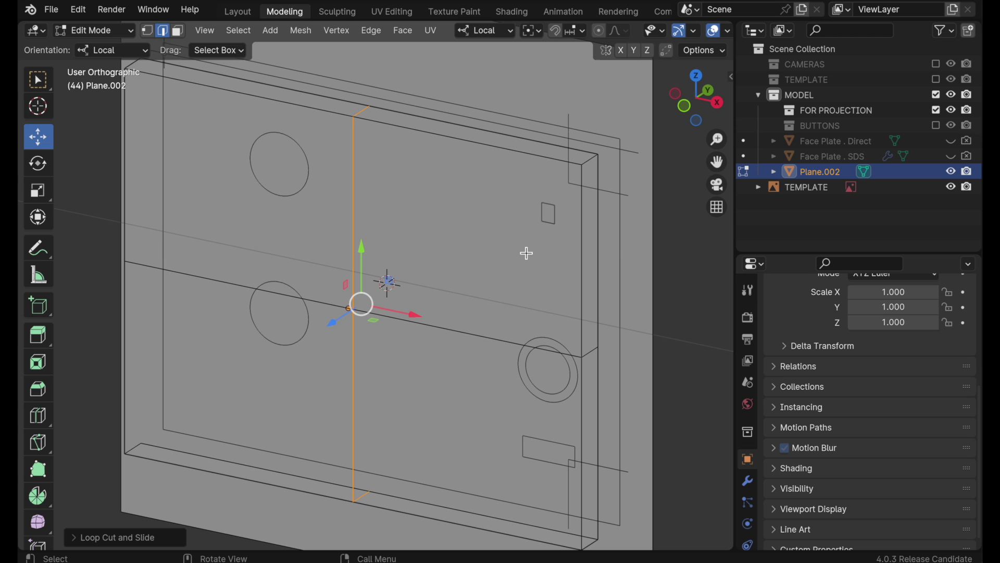
click(593, 162)
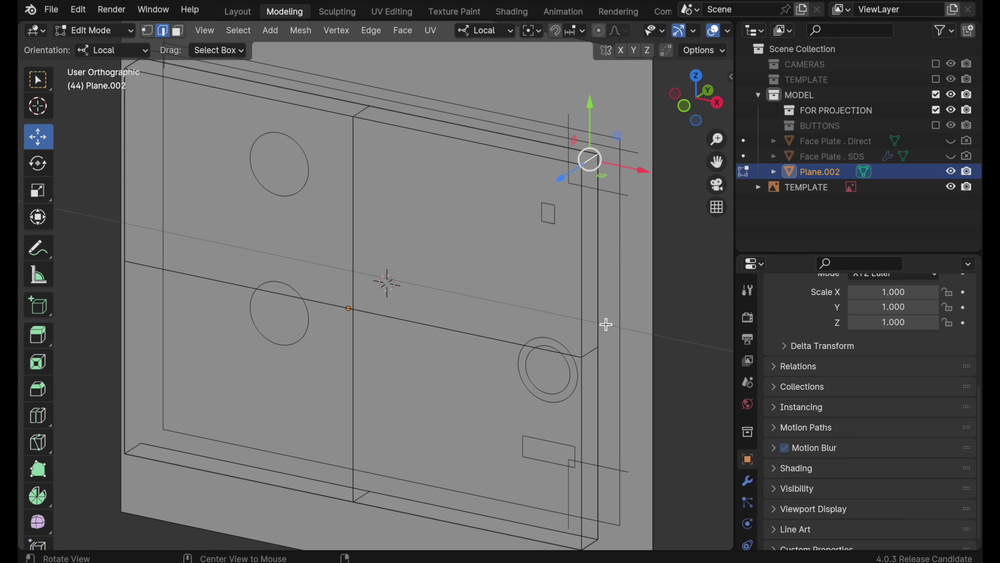
shift+middle_drag(605, 323, 601, 293)
click(577, 292)
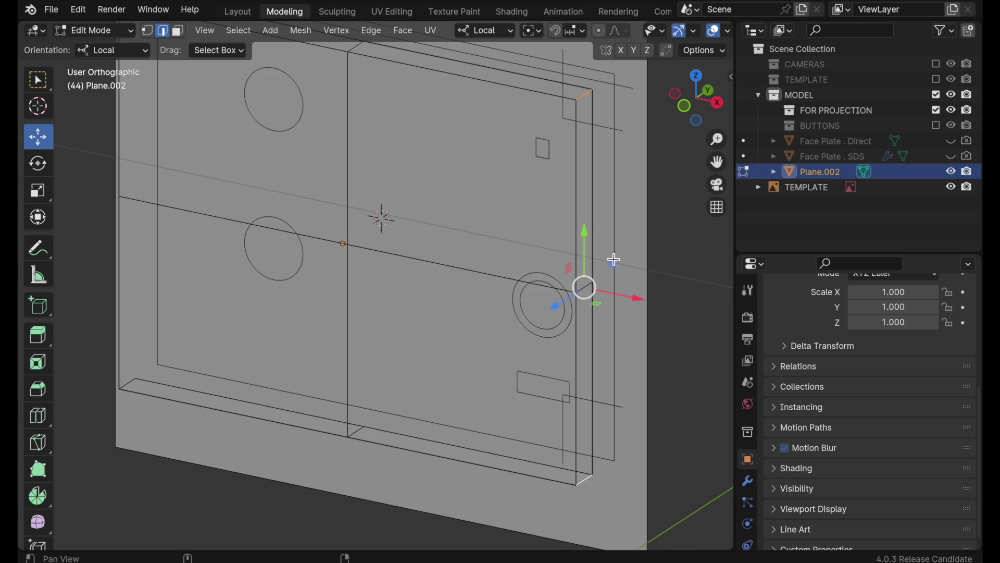
middle_drag(614, 259, 578, 328)
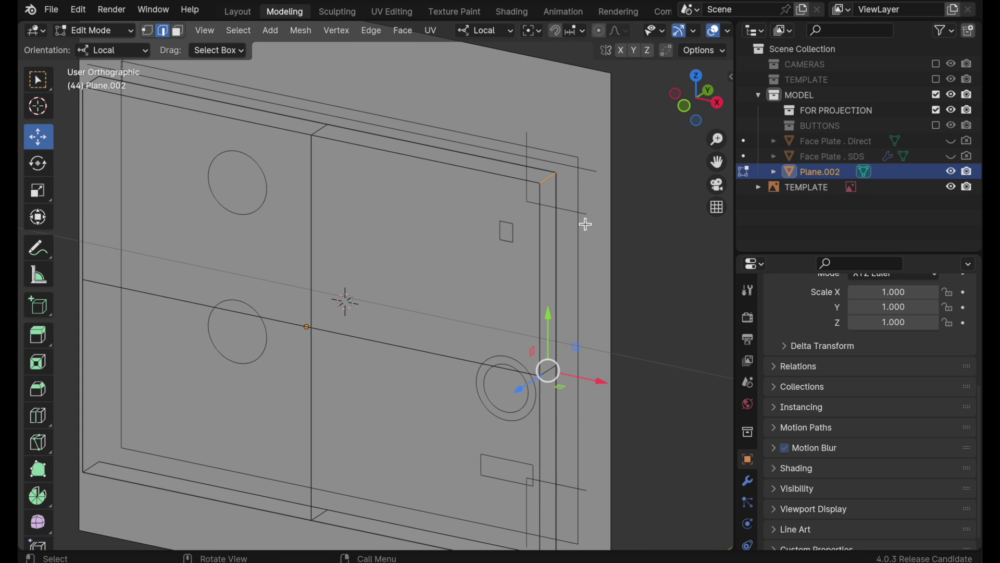
click(148, 31)
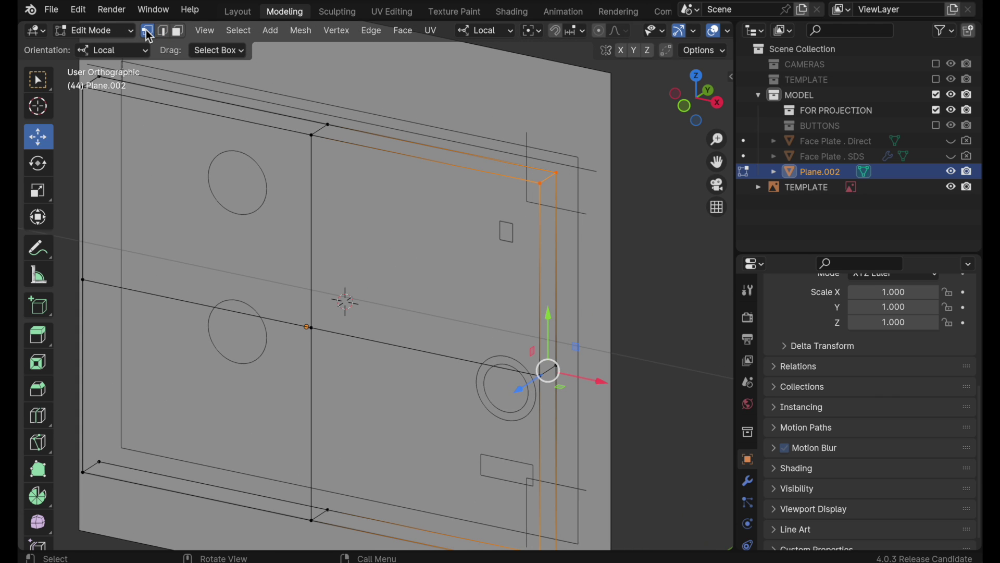
shift+middle_drag(582, 165, 578, 98)
- Create a vertex group named 'Main Corner Radius' and assign the selected corner vertices to it
scroll(748, 495, down, 3)
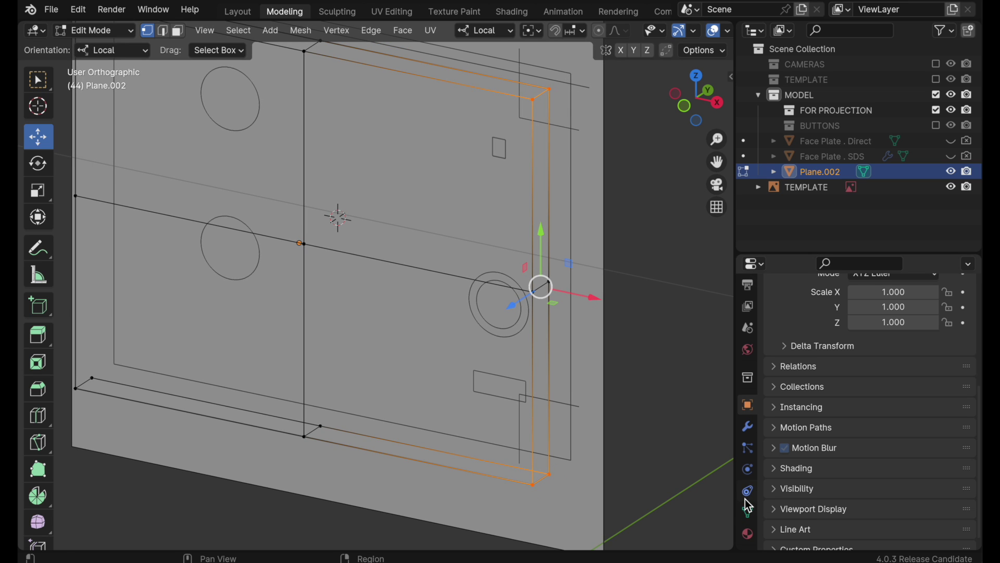
click(748, 514)
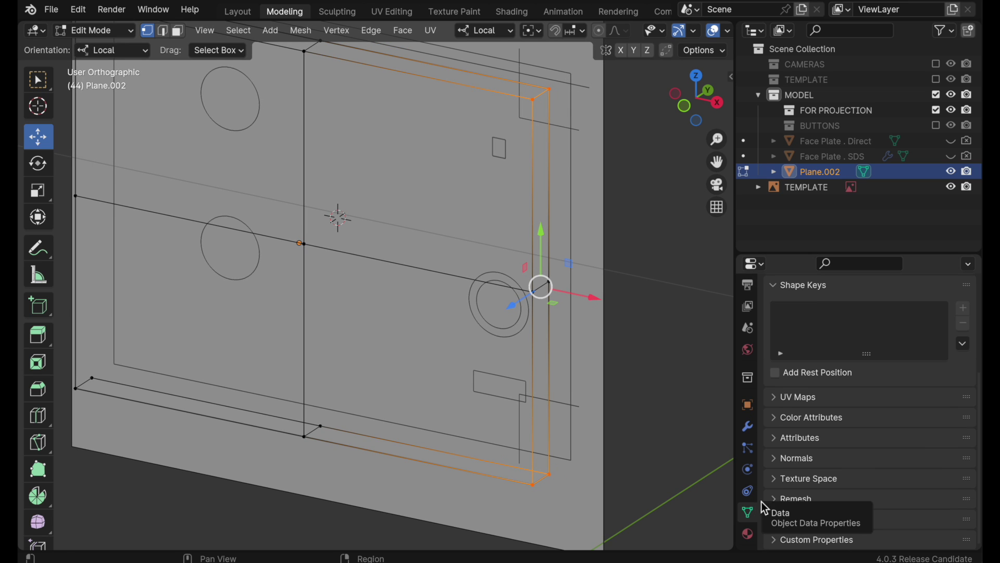
scroll(808, 423, up, 3)
scroll(808, 423, up, 2)
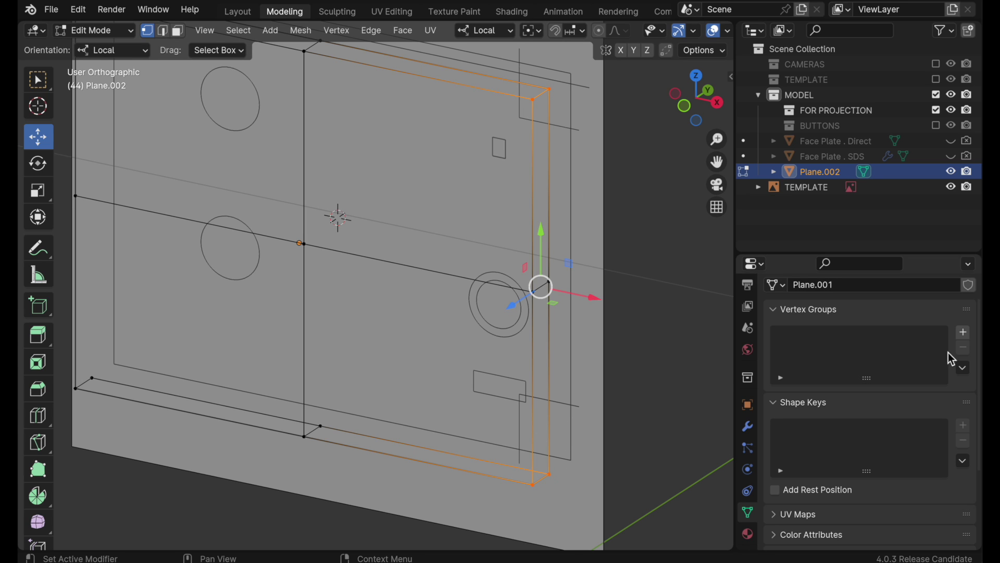
click(965, 335)
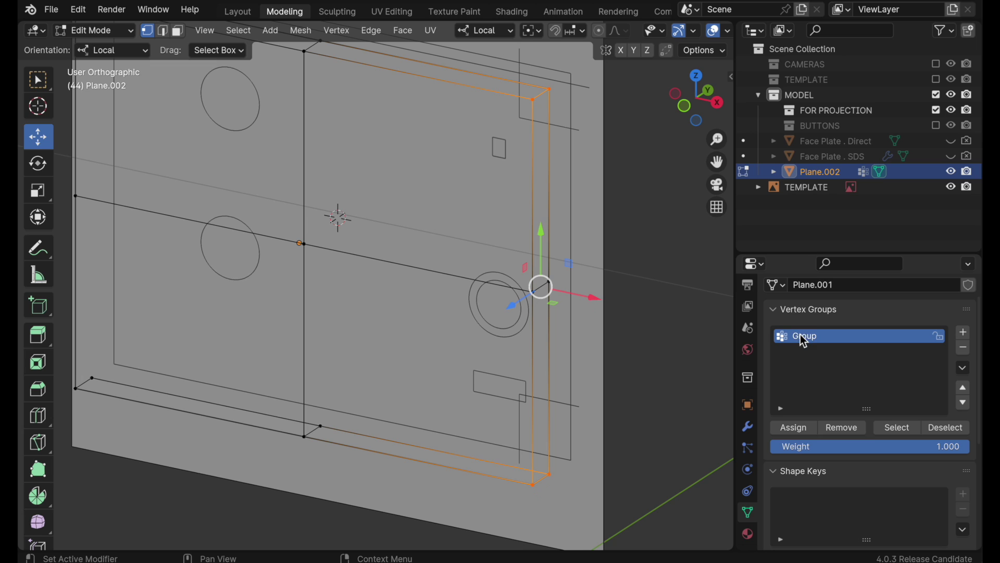
double_click(807, 336)
text(Main Corner Radius)
click(802, 430)
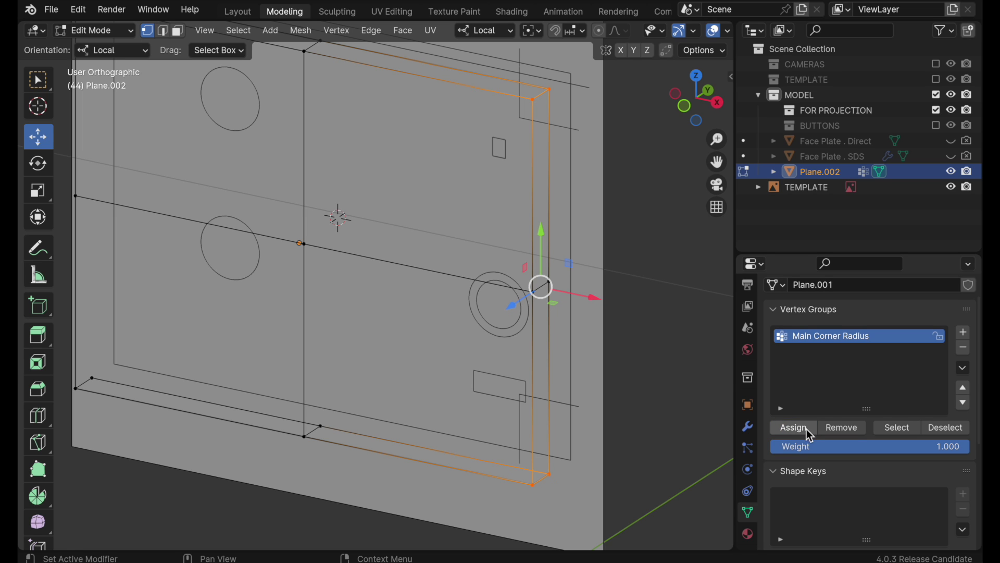
- Add a Bevel modifier to Plane.002 with a 0.5" amount
shift+scroll(585, 315, up, 4)
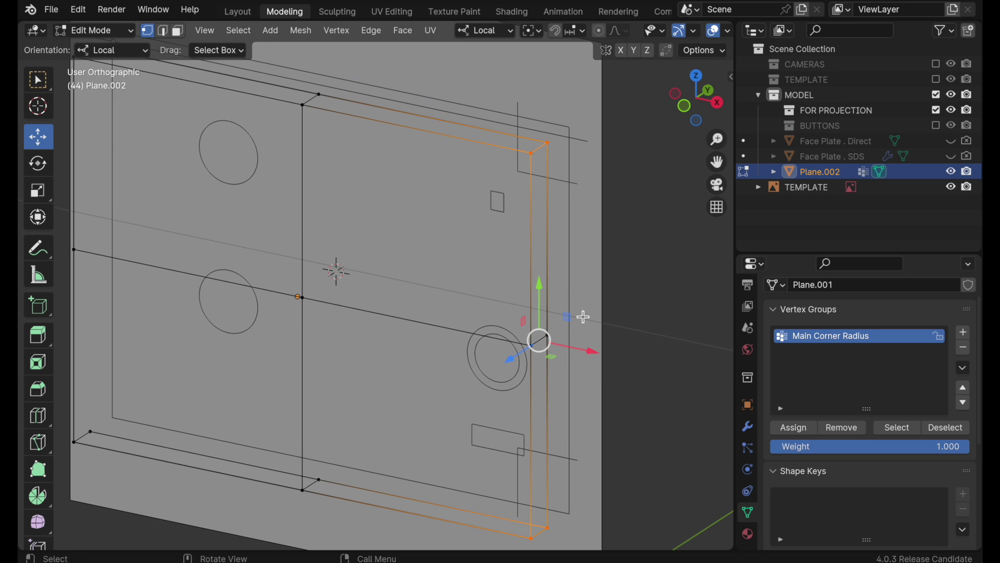
click(748, 427)
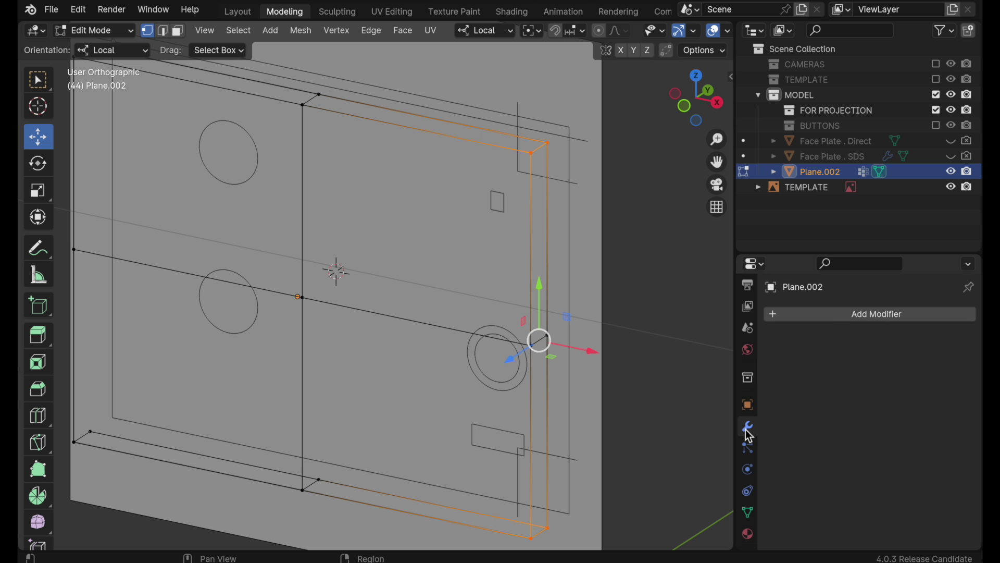
click(831, 318)
mouse_move(829, 315)
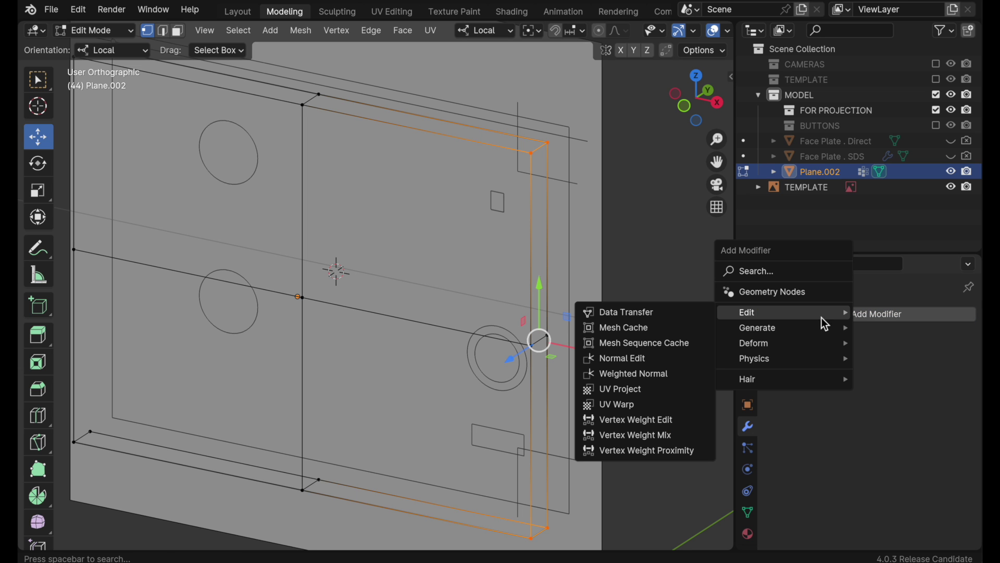
mouse_move(760, 332)
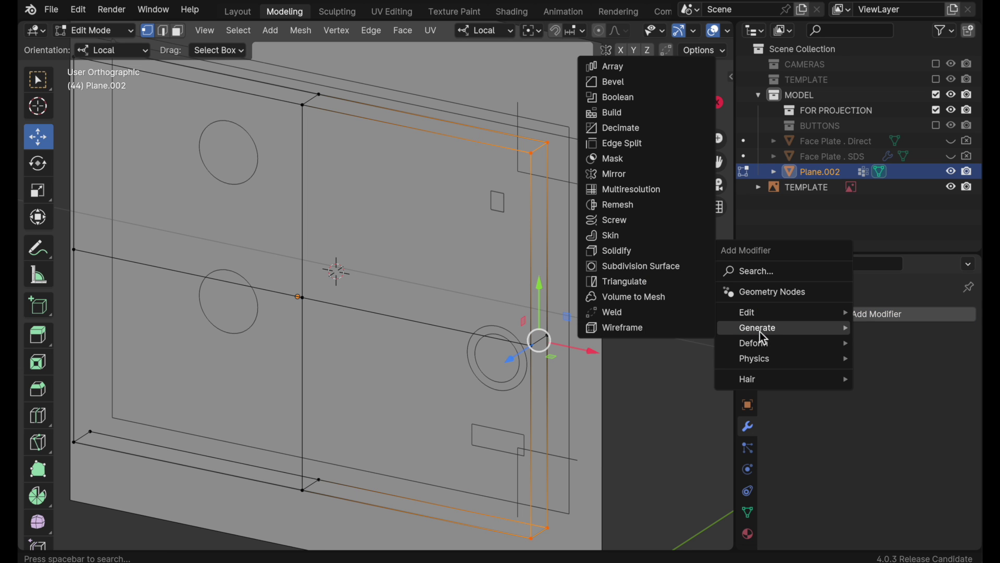
click(637, 82)
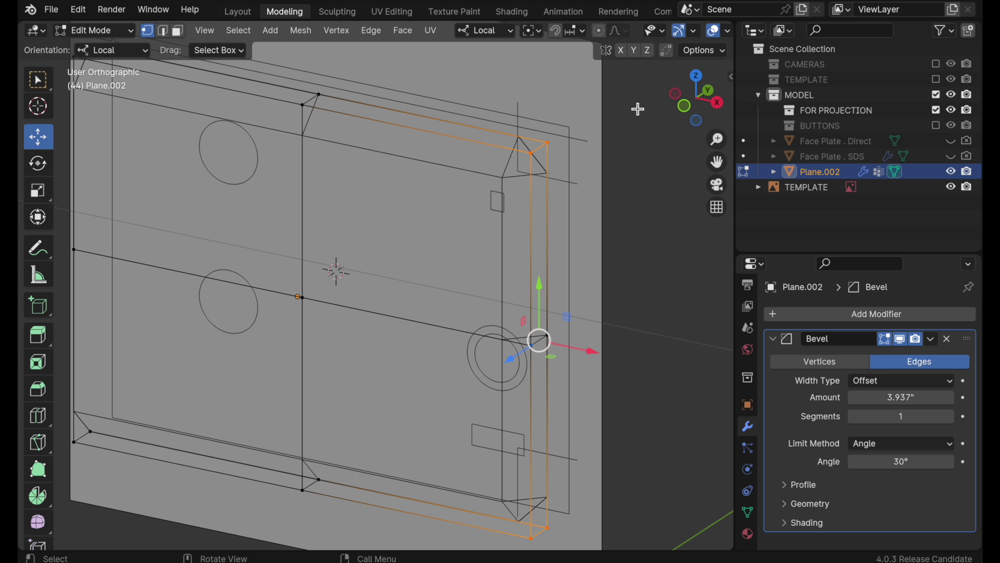
shift+middle_drag(591, 306, 576, 291)
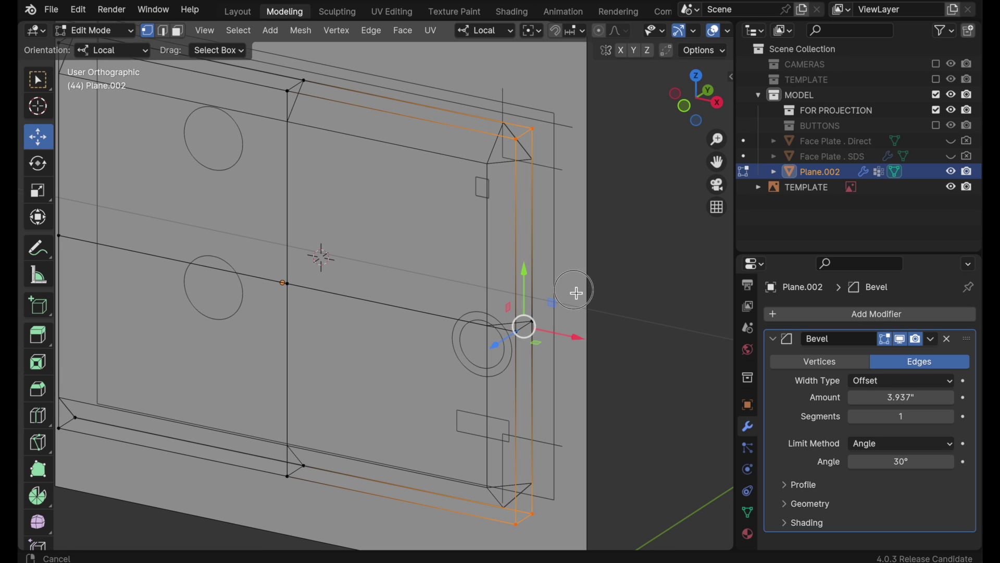
click(912, 400)
text(0.5)
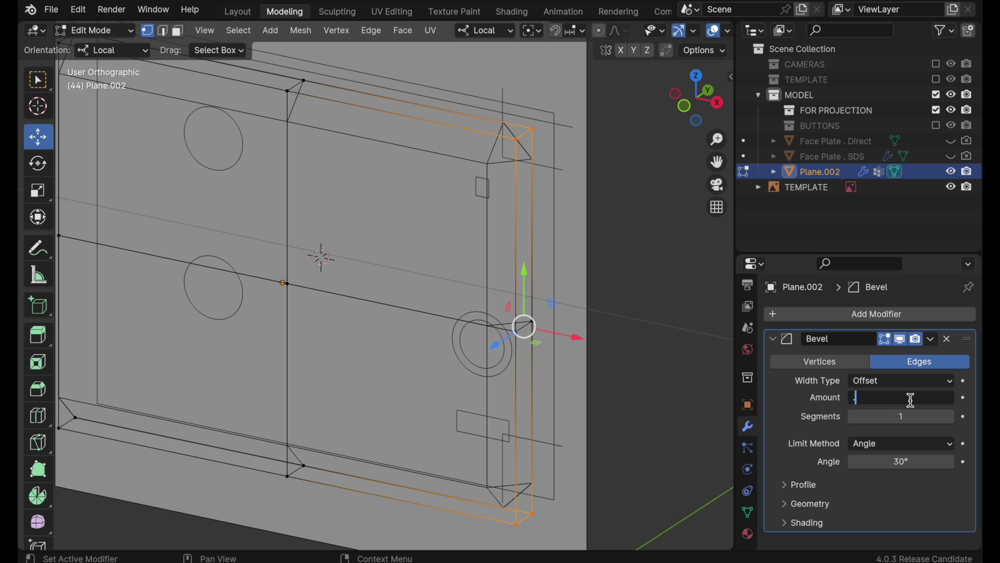
key(Return)
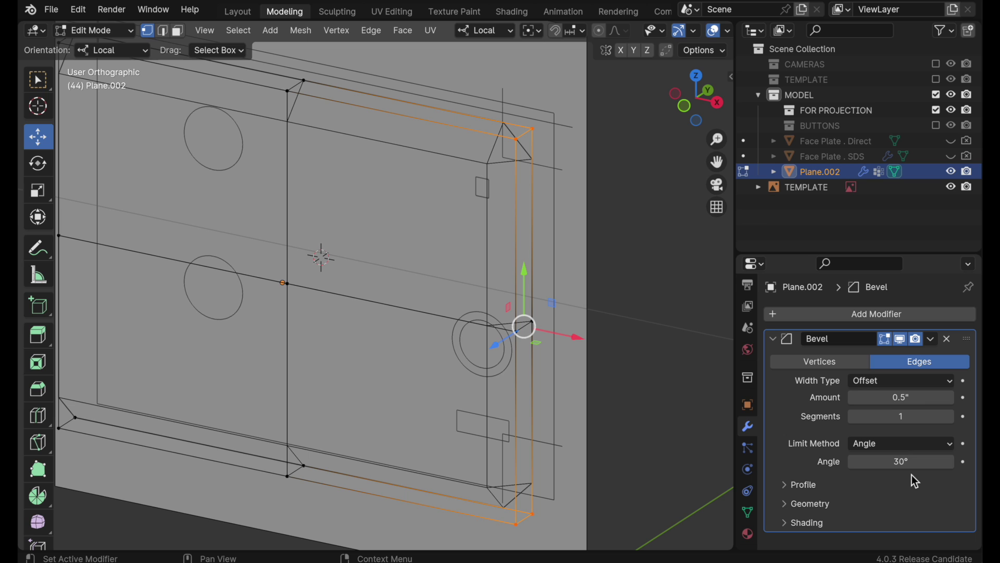
- Limit the bevel to the Main Corner Radius vertex group
click(866, 443)
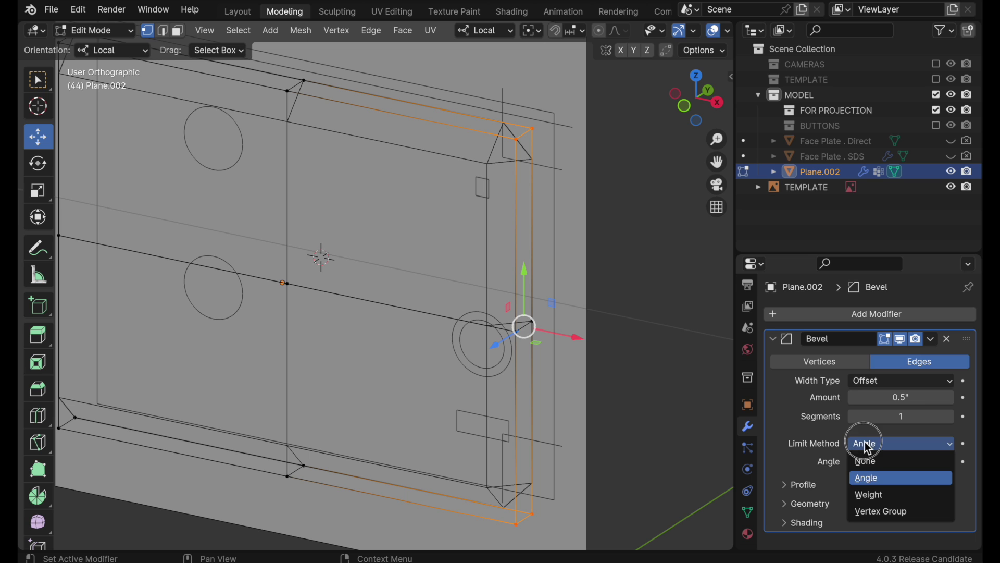
click(875, 511)
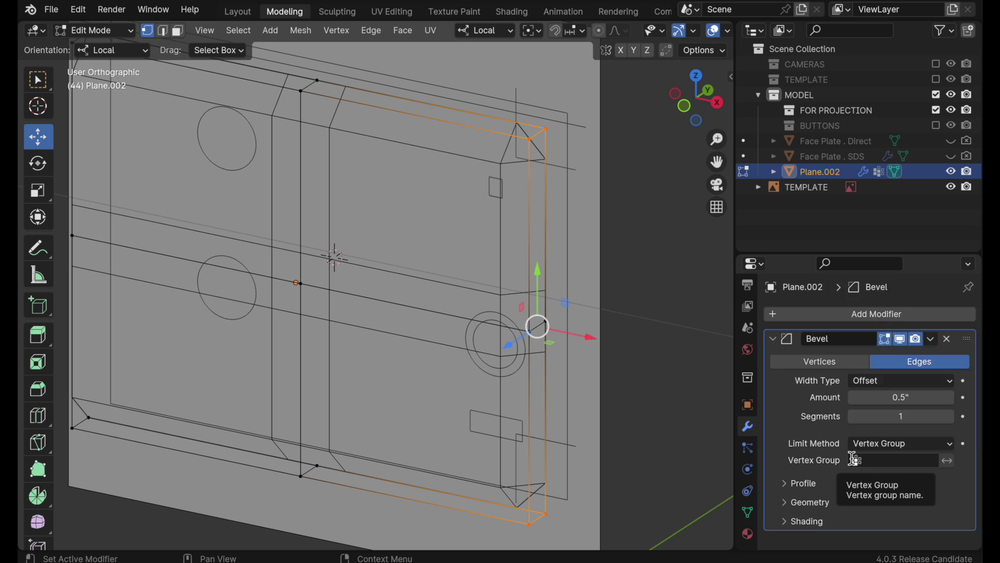
click(854, 461)
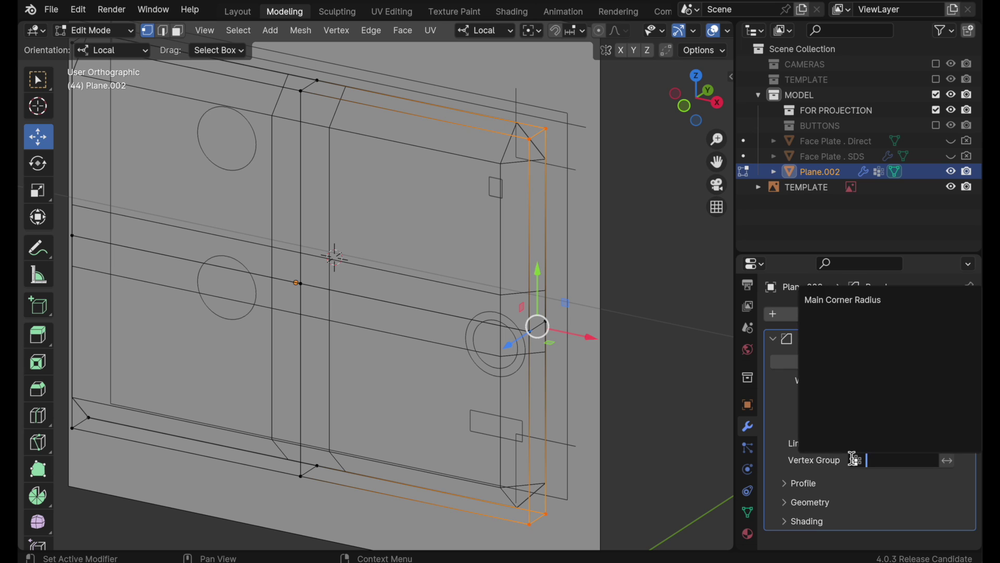
click(848, 299)
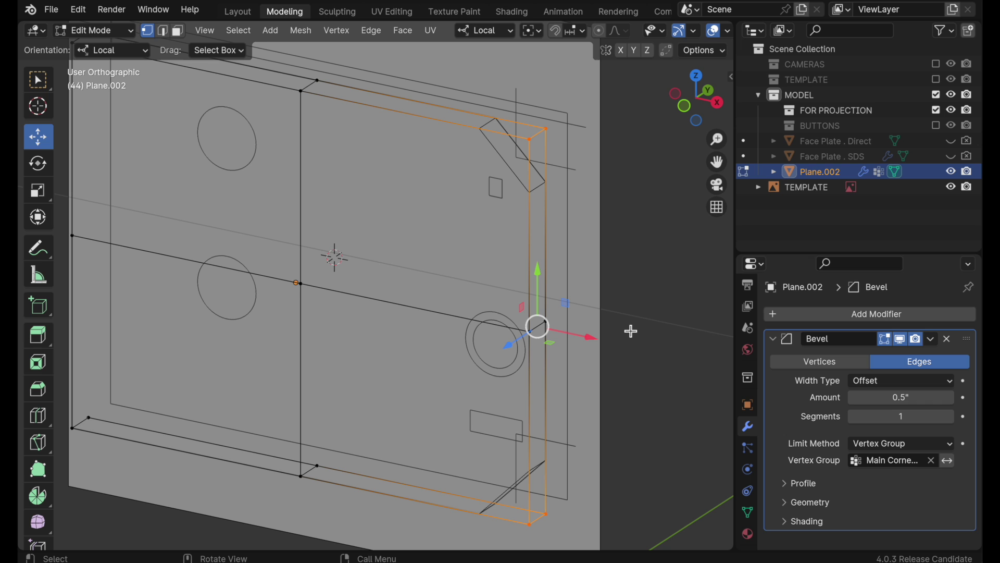
- Raise the bevel amount to 0.51" while viewing the plate from the front
click(684, 105)
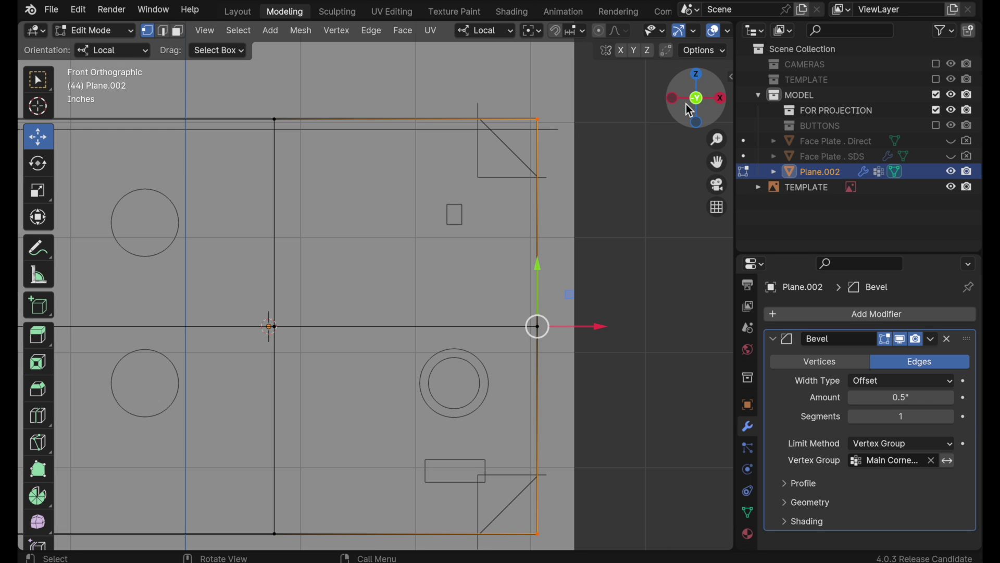
scroll(518, 228, up, 3)
scroll(542, 152, up, 6)
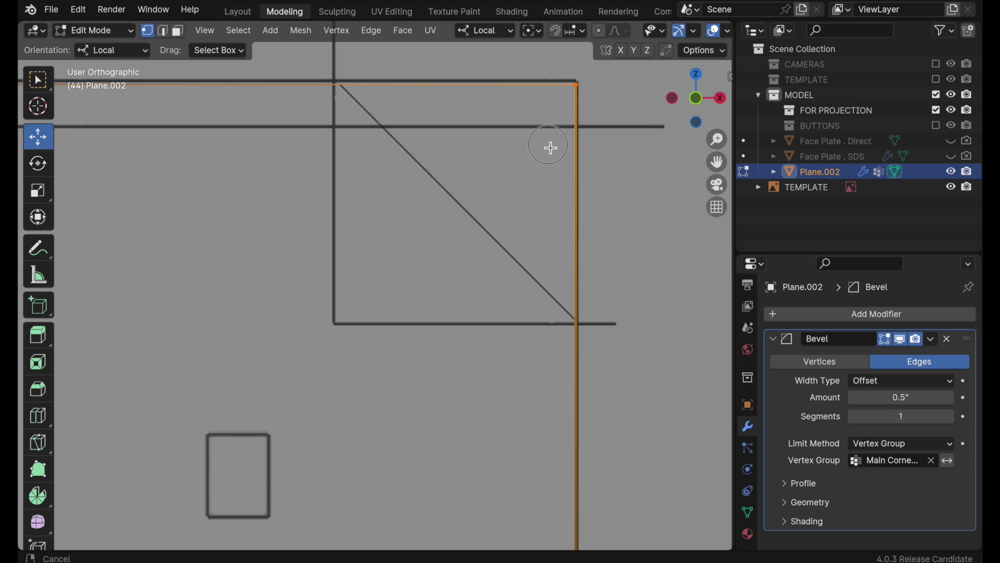
click(920, 399)
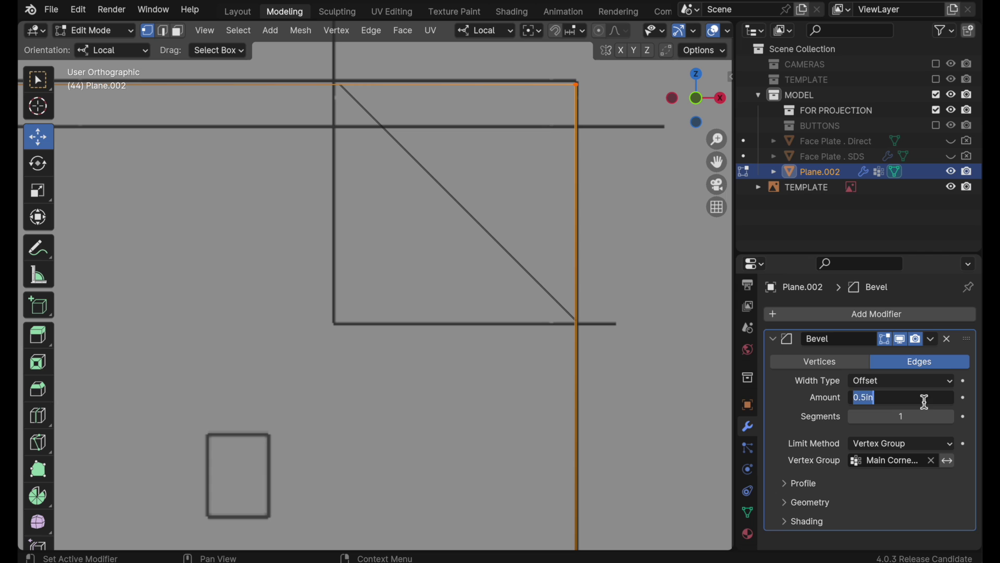
text(0.51)
key(Return)
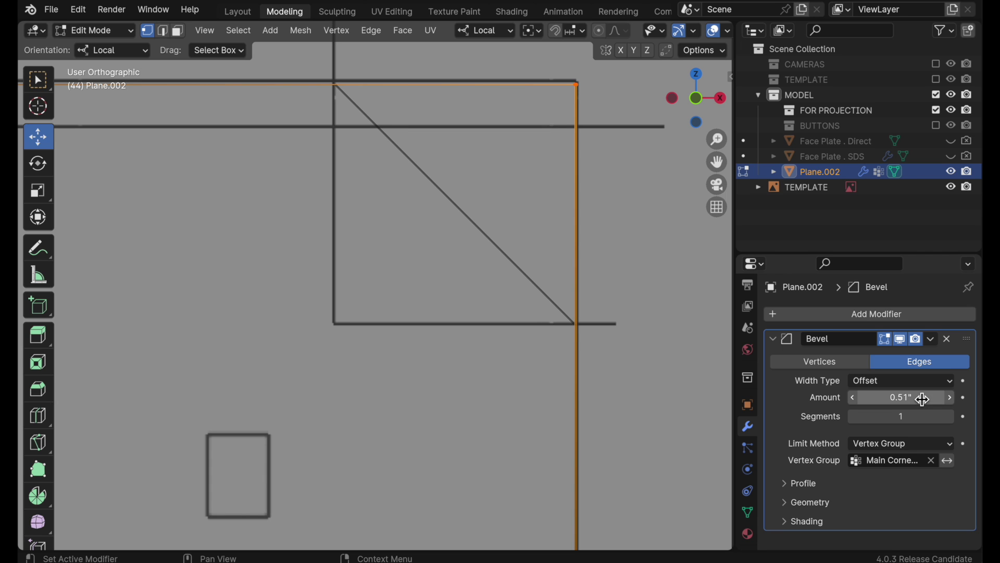
- Set the bevel to 24 segments, after first trying 12
click(697, 98)
scroll(672, 323, up, 3)
click(909, 421)
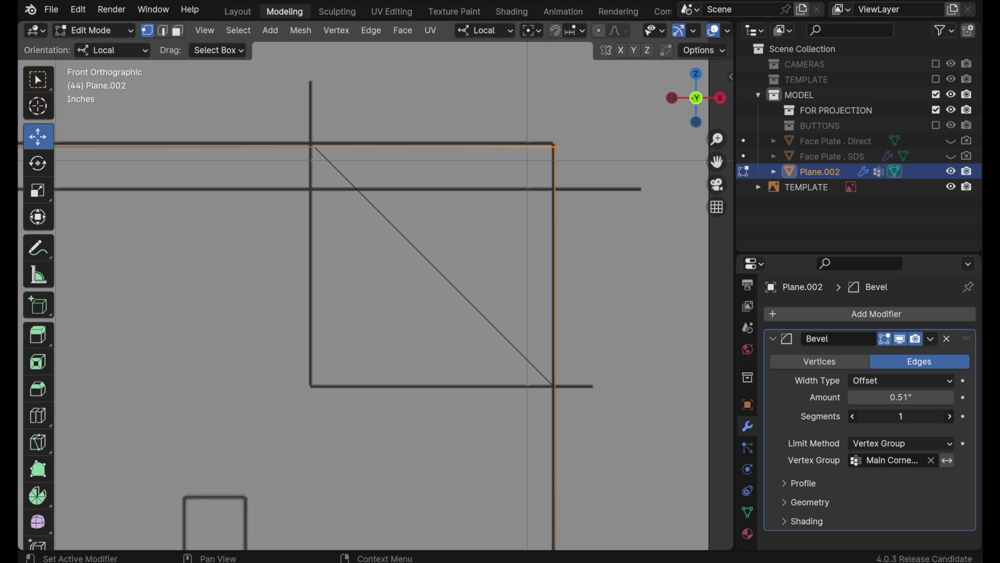
text(12)
key(Return)
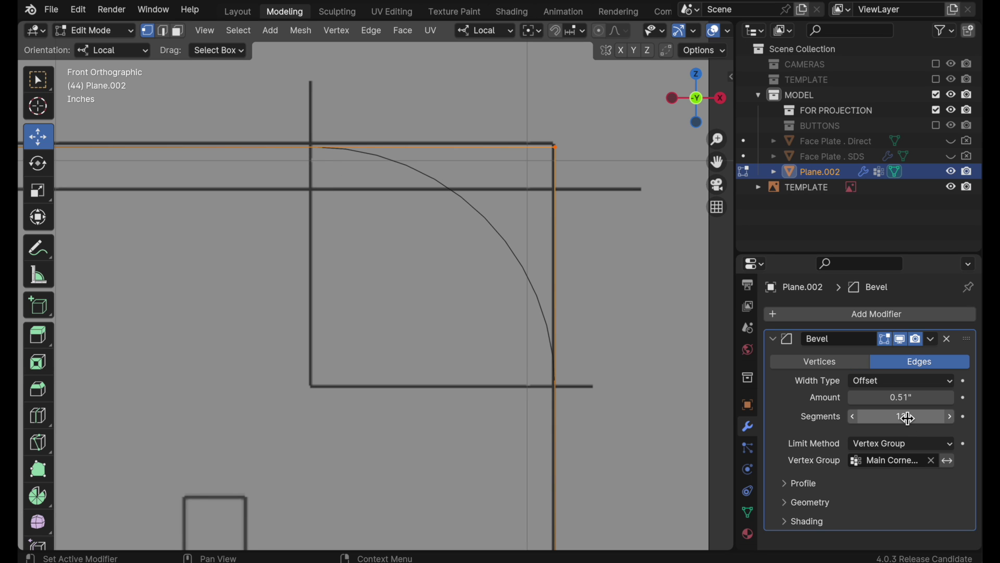
click(910, 419)
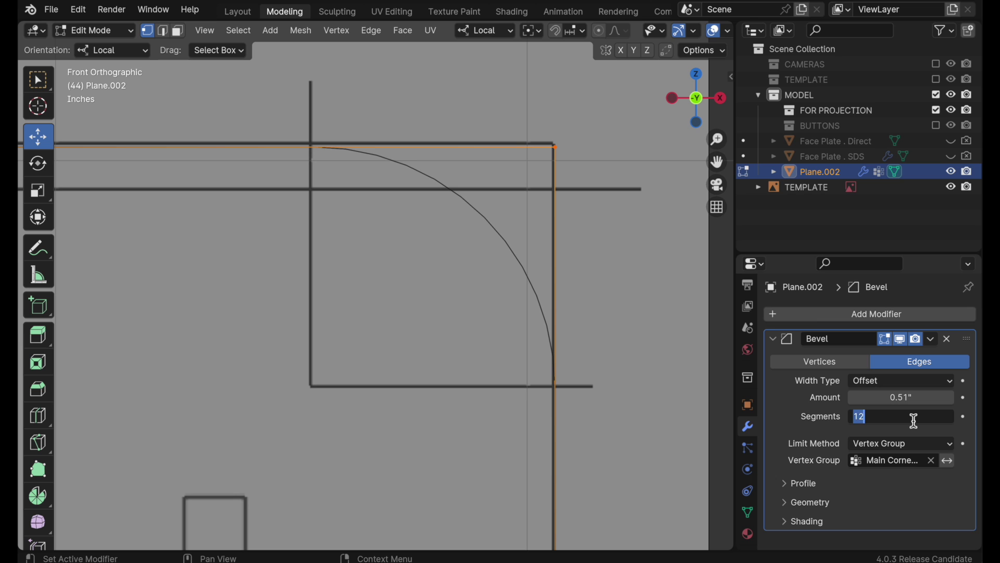
text(24)
key(Return)
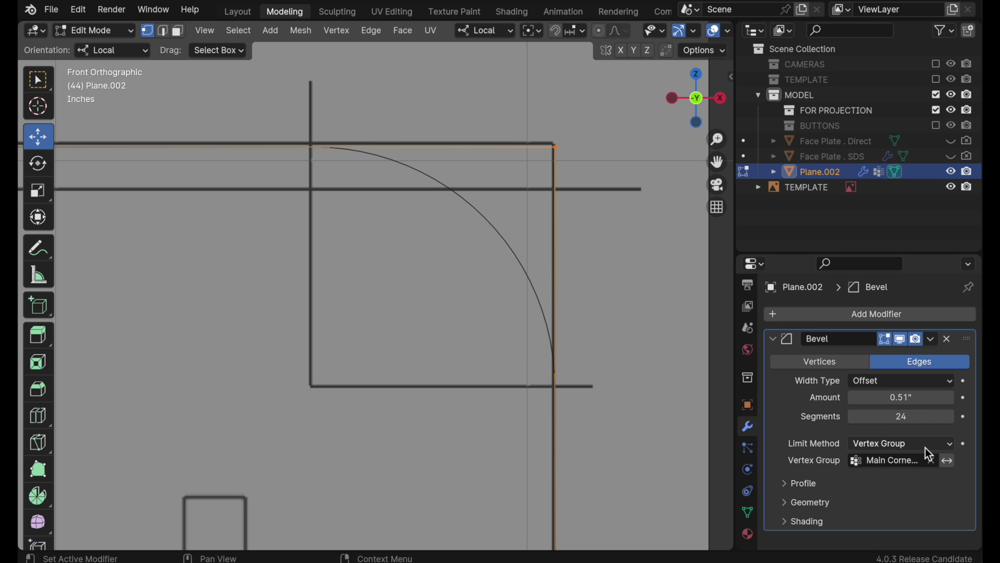
- Orbit to view the plate in 3D with Solid viewport shading
scroll(417, 404, down, 5)
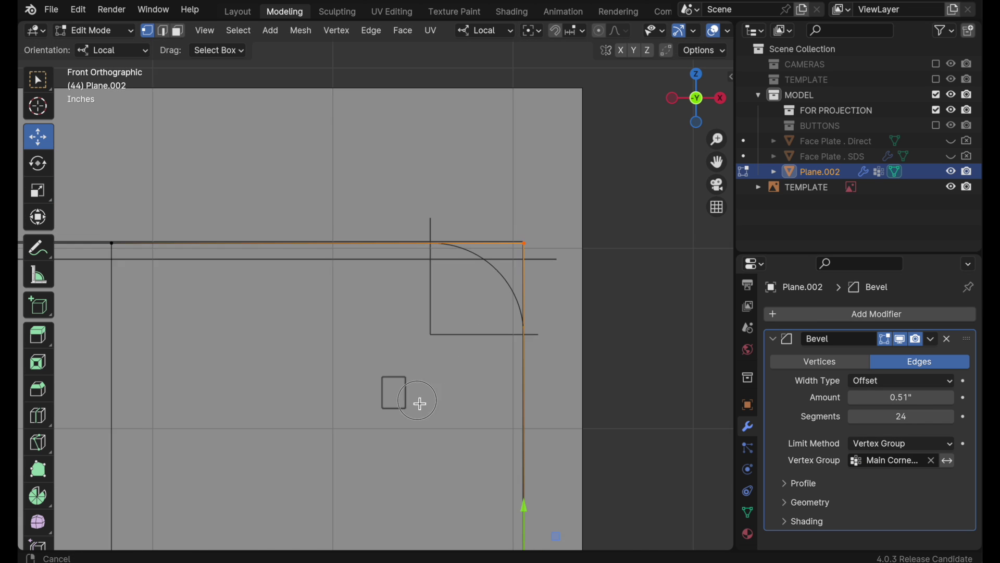
middle_drag(478, 396, 497, 310)
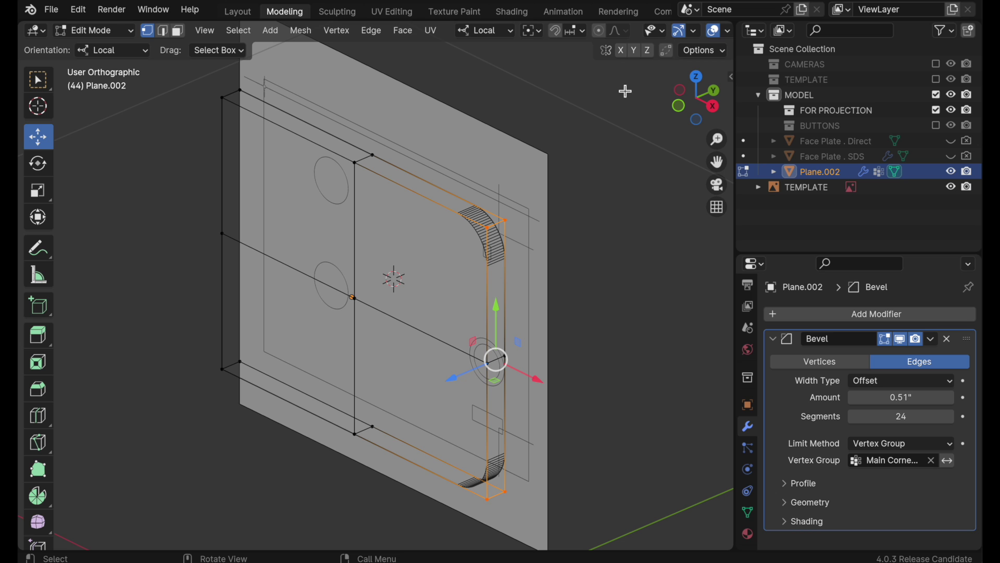
scroll(674, 32, down, 5)
click(642, 32)
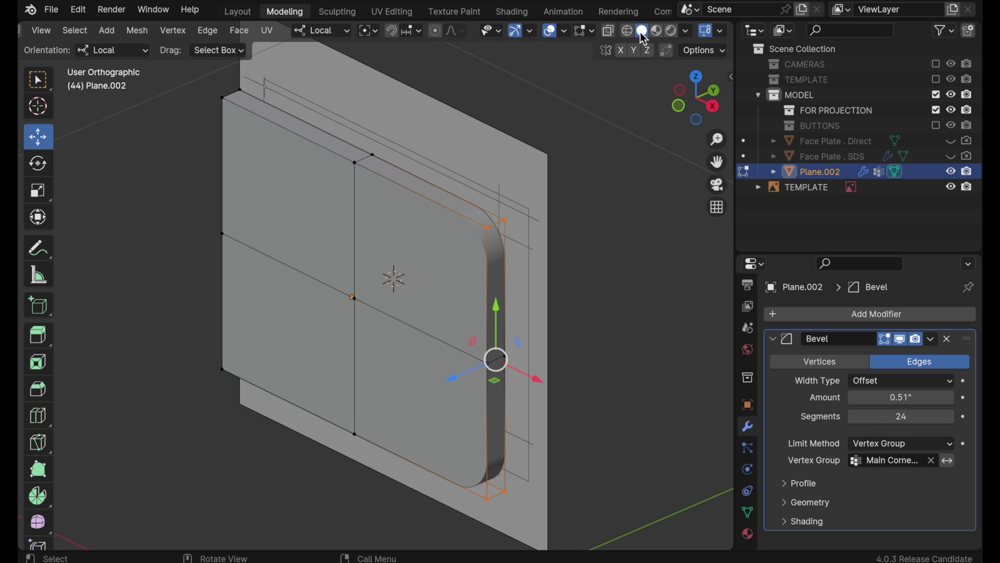
- Apply Shade Smooth to the plate in Object Mode
key(c)
scroll(525, 208, up, 5)
middle_drag(530, 202, 541, 186)
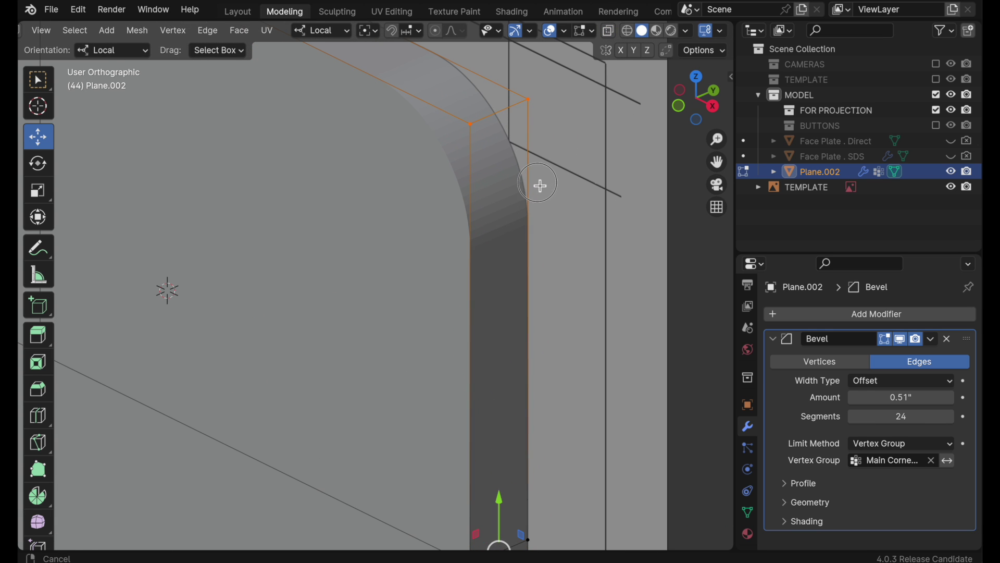
key(Escape)
key(Tab)
right_click(493, 201)
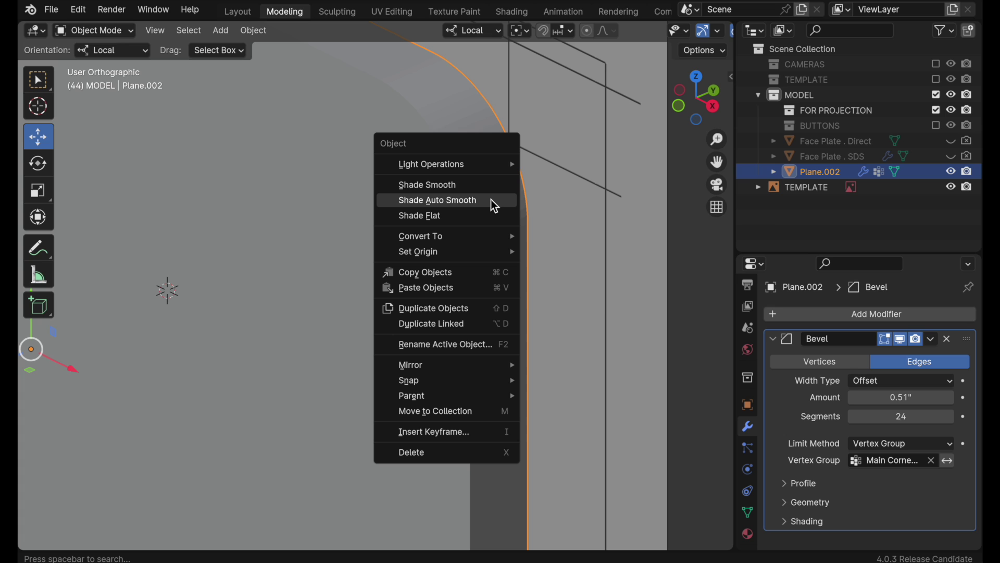
click(491, 200)
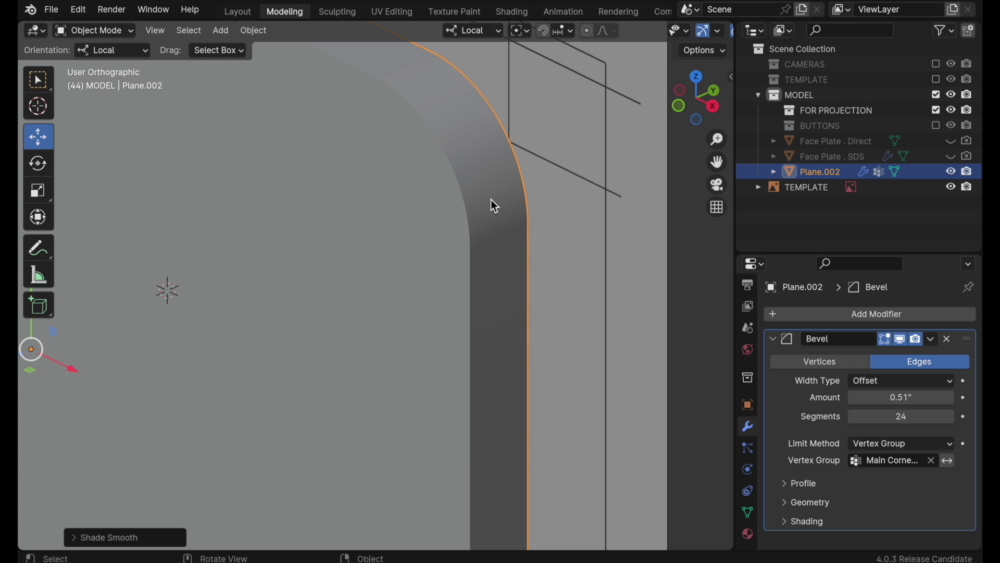
- Back in Edit Mode, enable Harden Normals in the Bevel modifier's Shading panel
key(Tab)
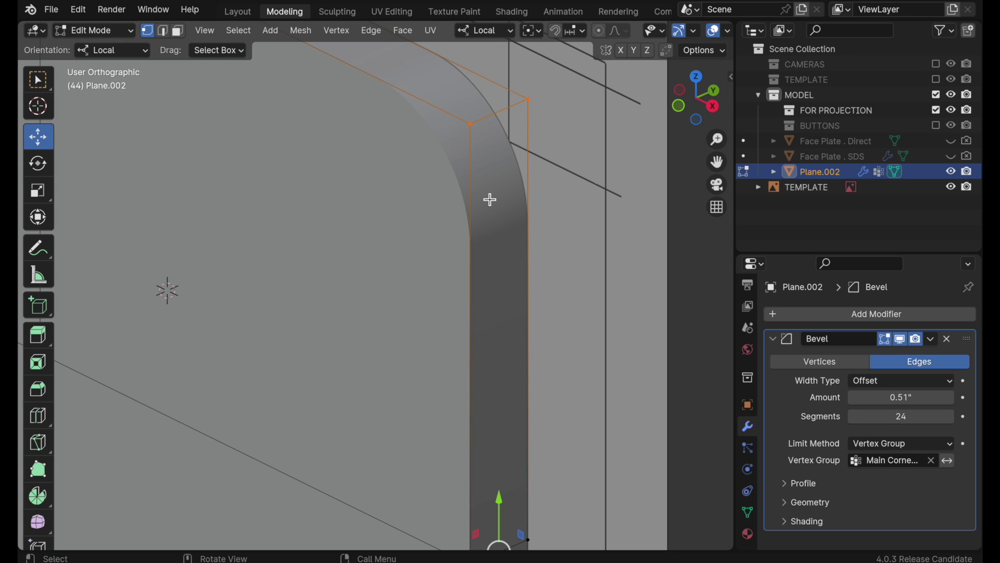
click(783, 521)
scroll(783, 524, down, 3)
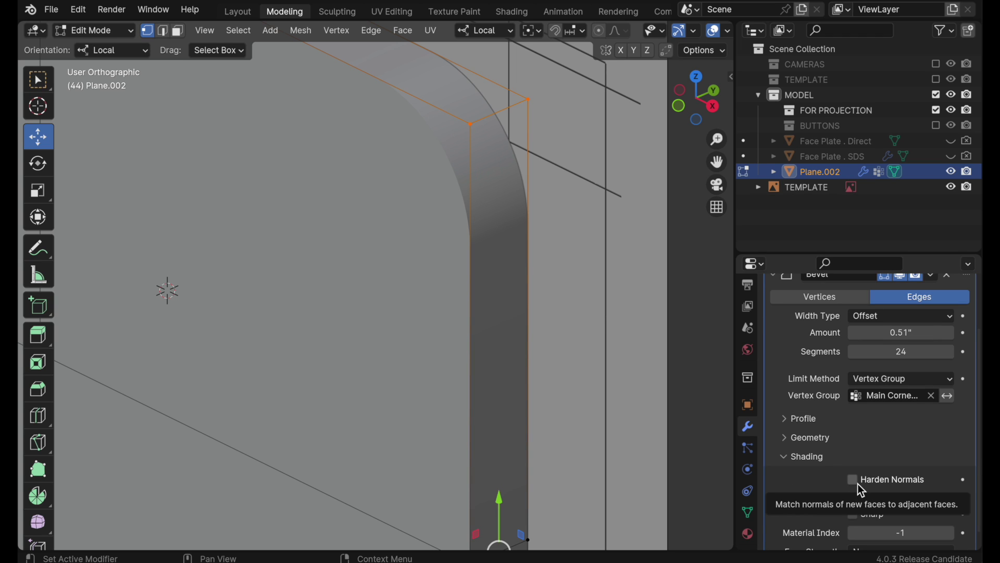
scroll(522, 263, up, 5)
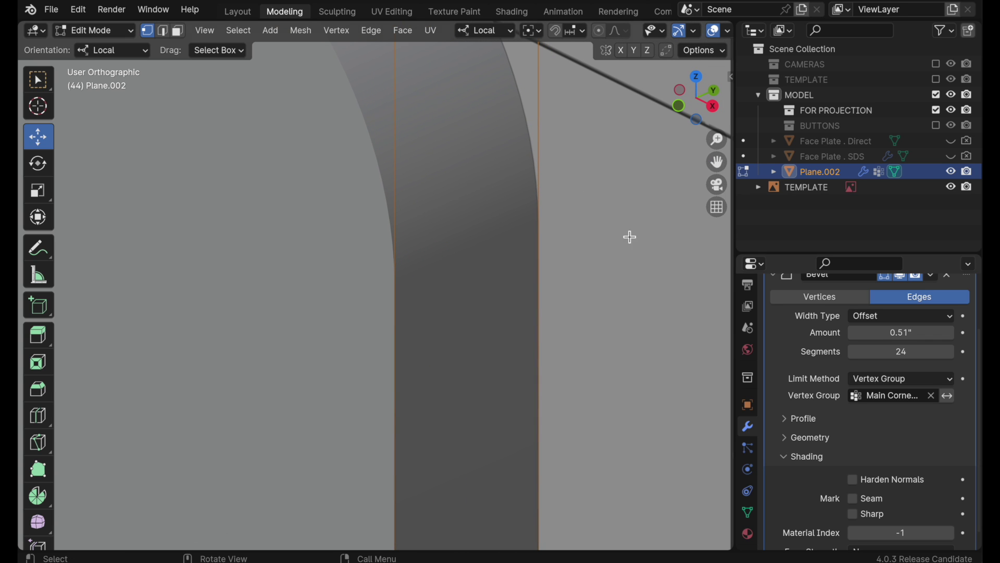
click(865, 480)
scroll(480, 304, down, 5)
key(c)
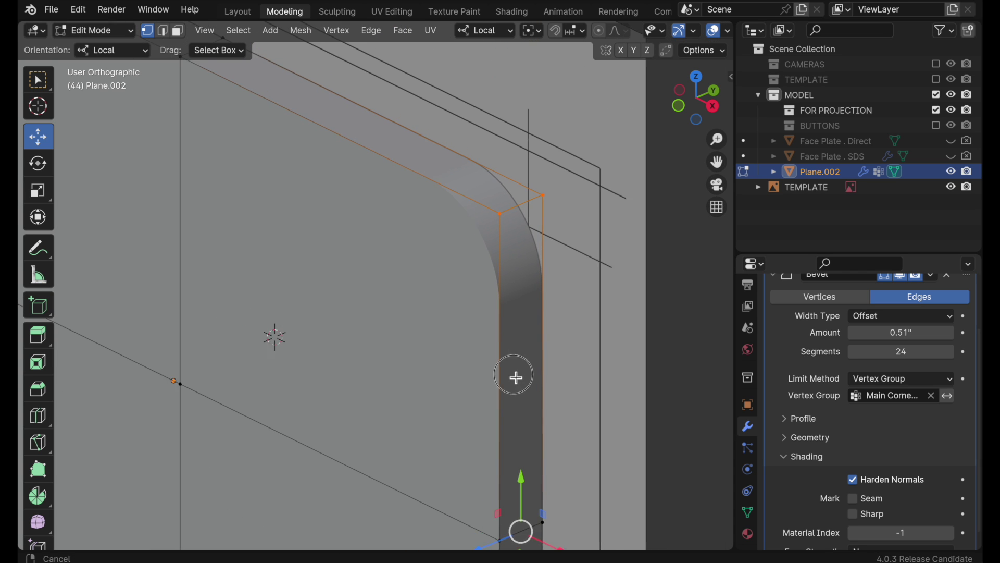
key(Escape)
shift+middle_drag(516, 375, 521, 390)
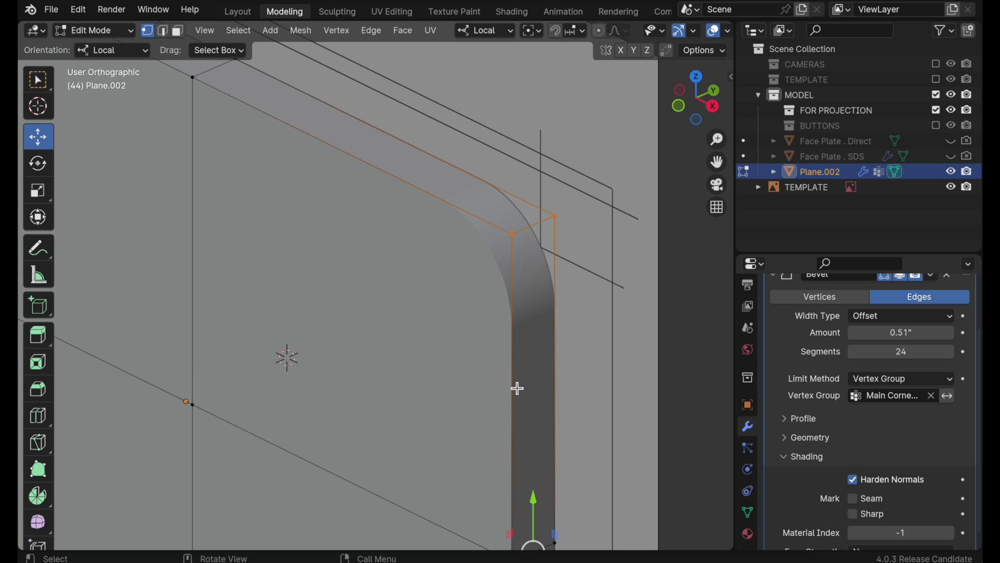
middle_drag(517, 388, 476, 290)
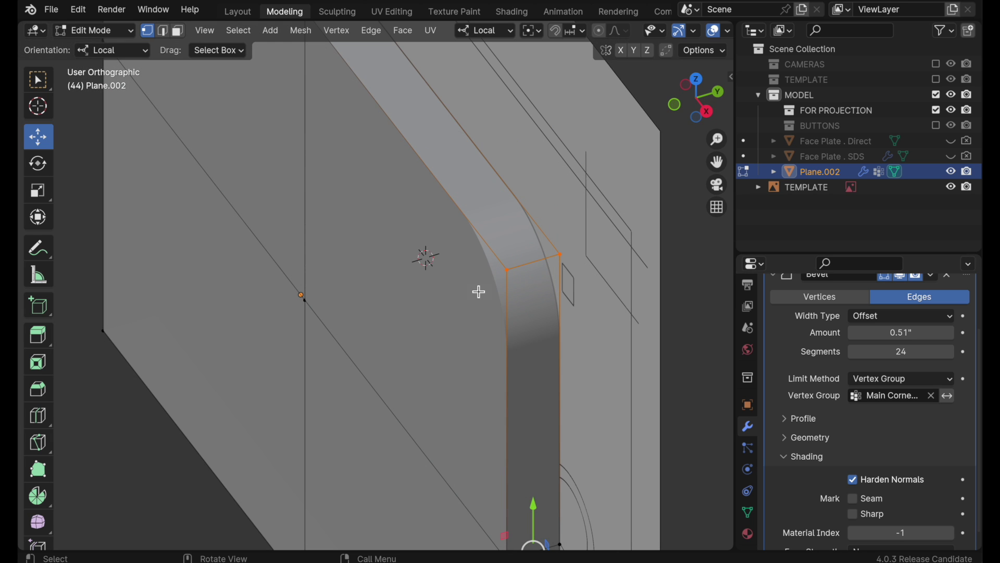
middle_drag(480, 342, 521, 328)
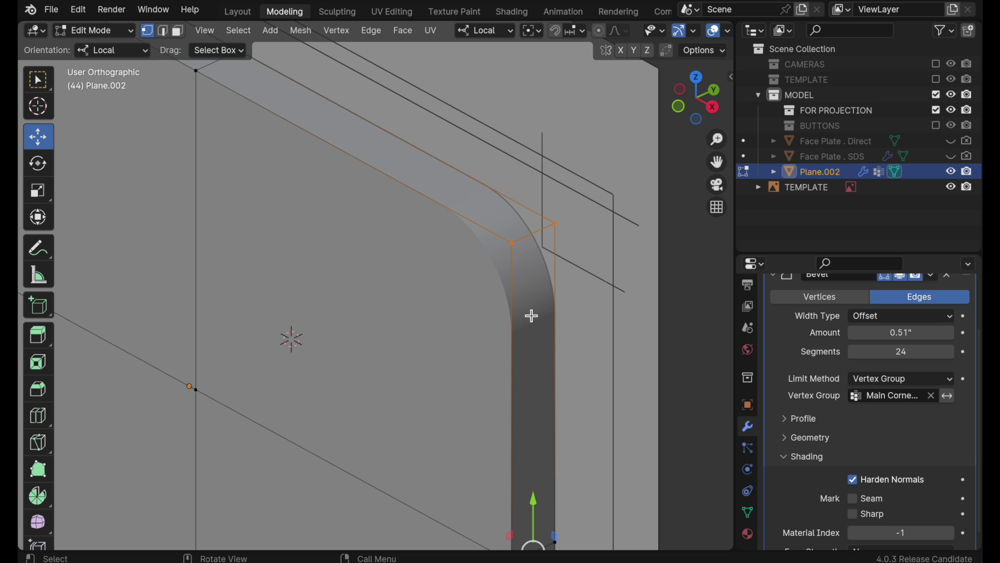
ctrl+middle_drag(490, 253, 458, 379)
- Select the plate's top, right and bottom outer edge loops
click(163, 30)
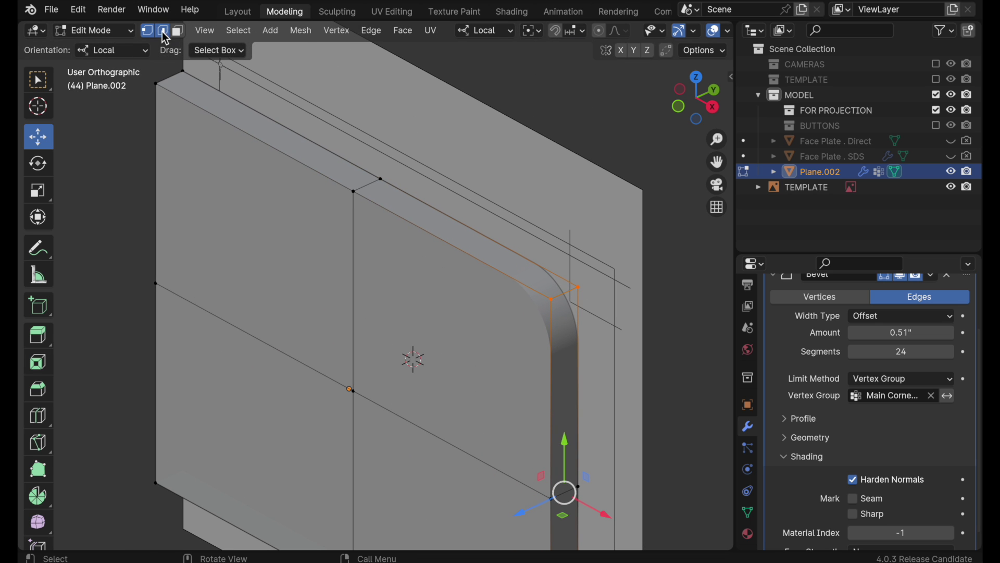
alt+click(200, 109)
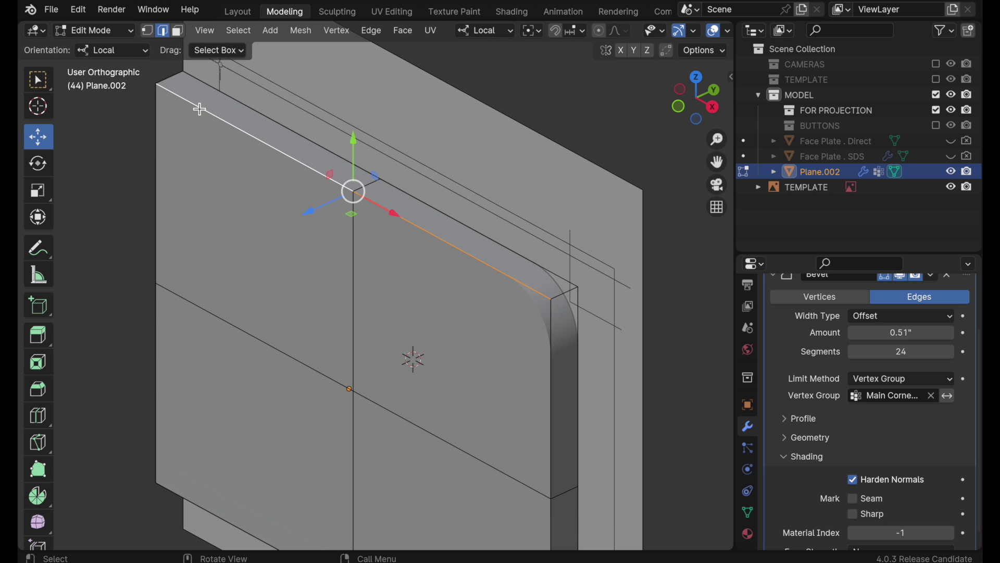
alt+click(552, 315)
shift+middle_drag(516, 361, 524, 205)
alt+click(538, 431)
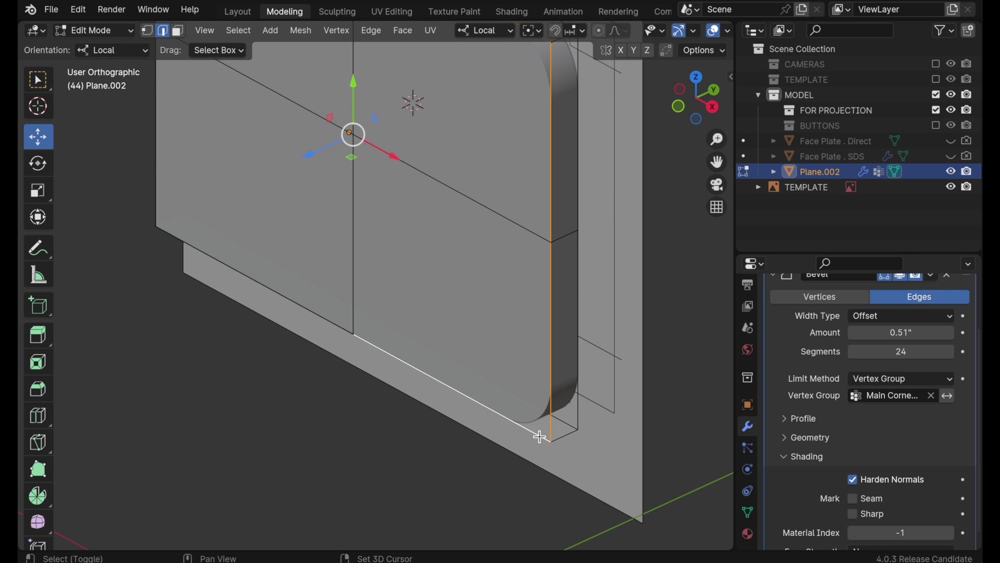
shift+middle_drag(536, 292, 510, 440)
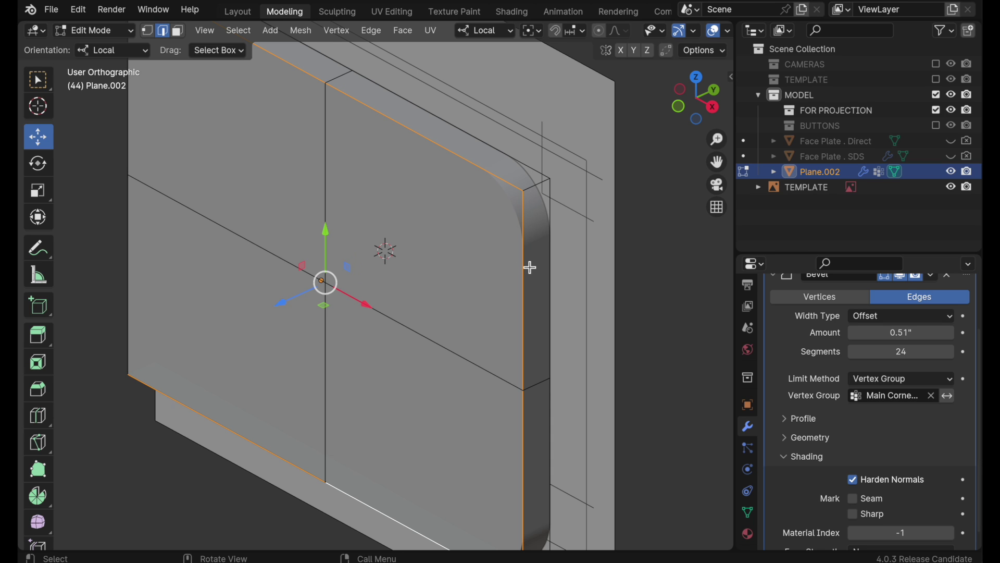
key(1)
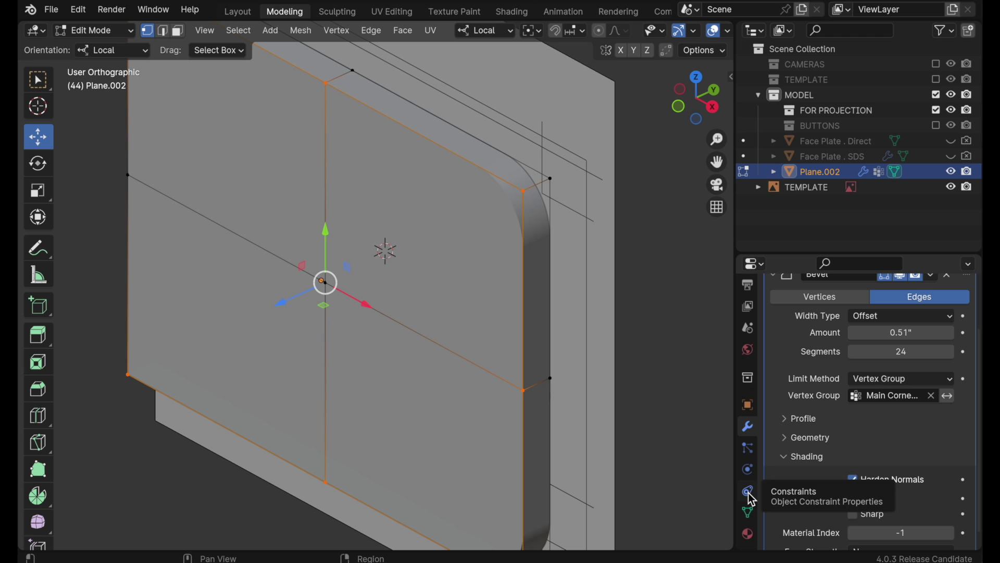
- Add a new vertex group named 'Faceplate Edge Boundary'
click(749, 514)
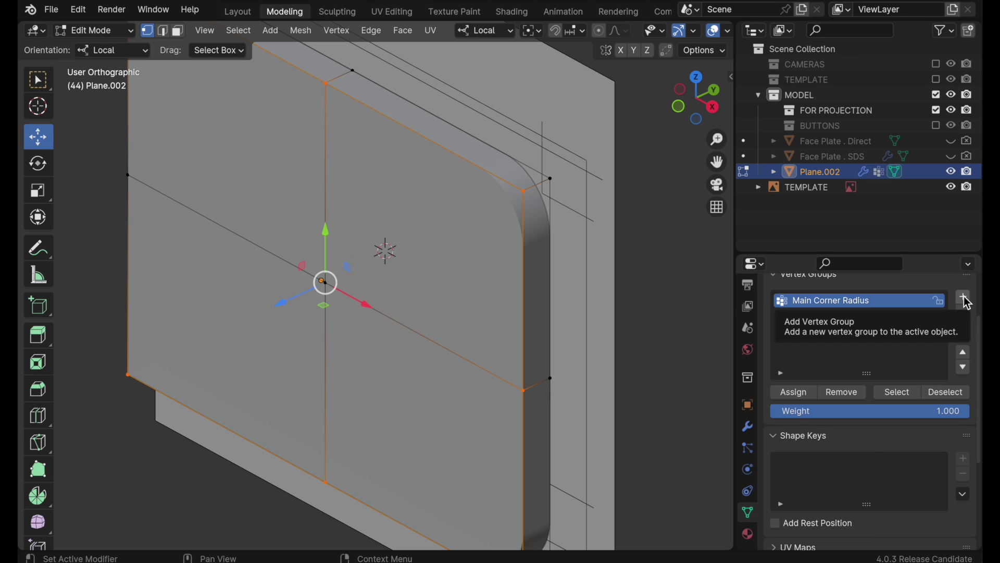
scroll(965, 298, up, 2)
click(964, 327)
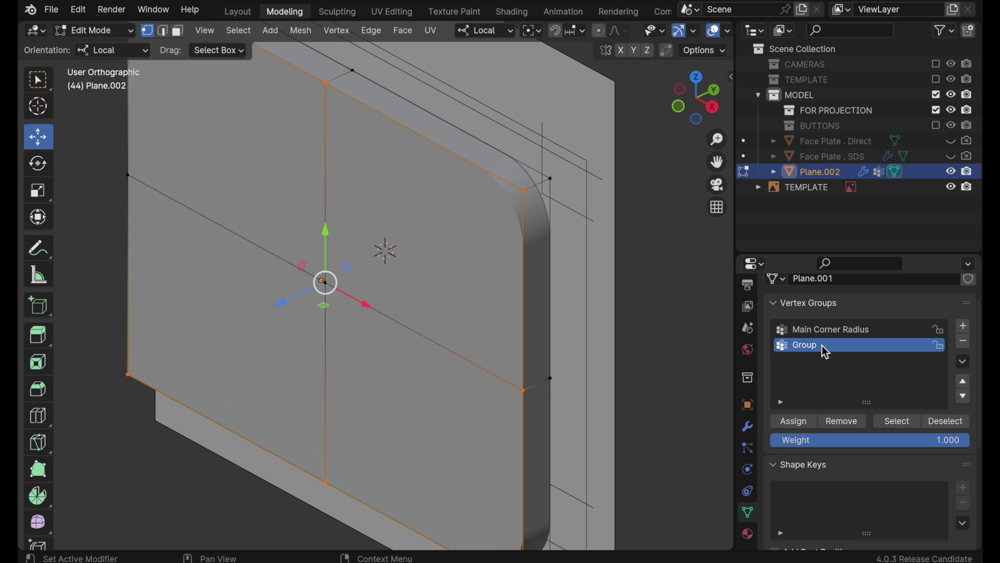
double_click(811, 345)
text(Faceplate Edge Boundary)
key(Return)
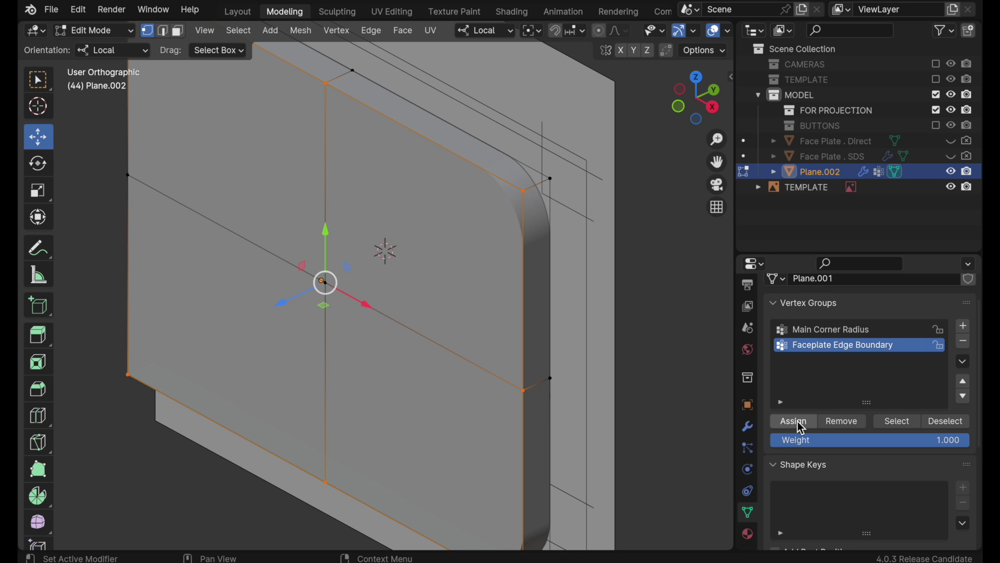
- Add a second Bevel modifier, hidden in the viewport, with a 0.2" amount
click(749, 428)
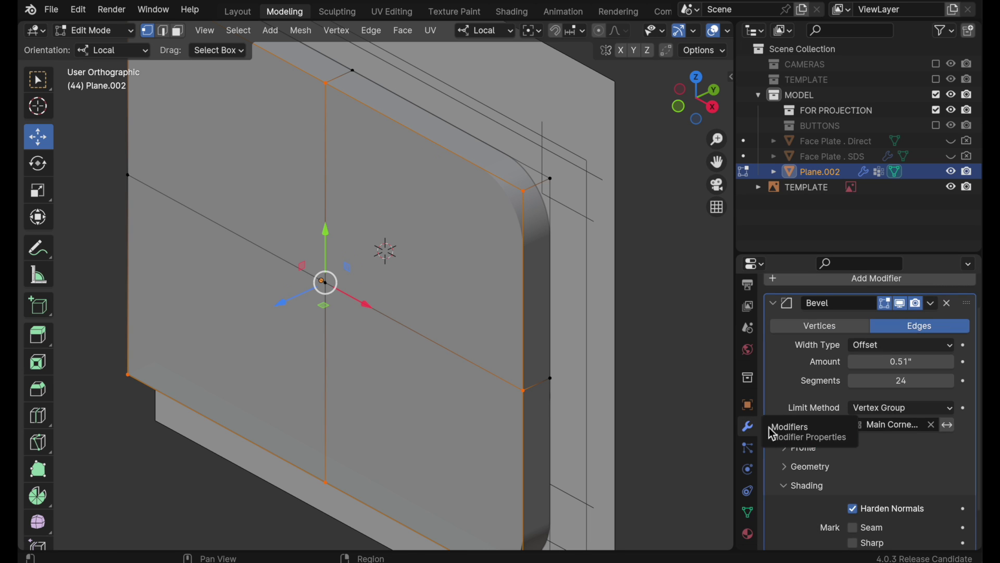
click(774, 303)
click(782, 315)
mouse_move(794, 315)
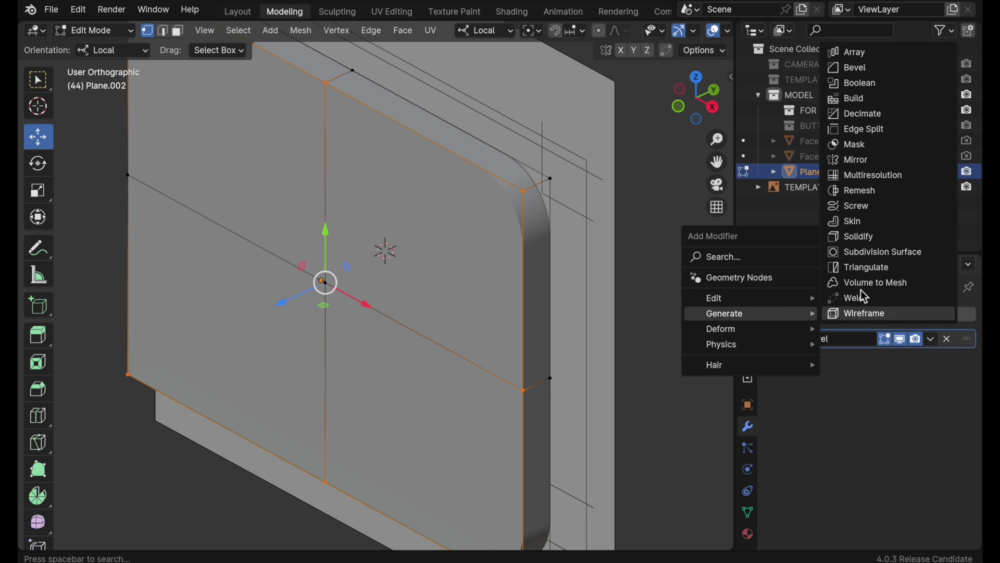
click(865, 70)
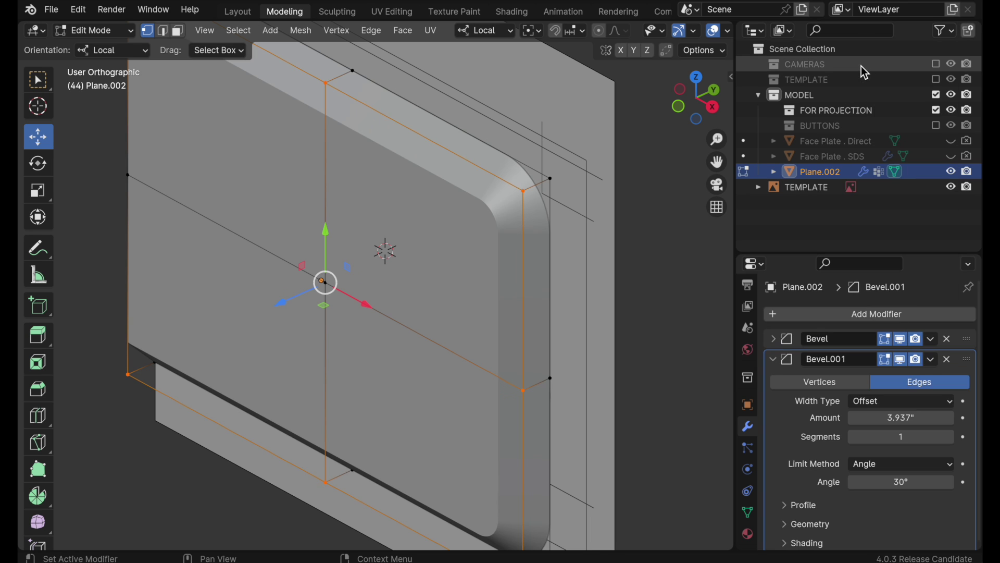
click(901, 359)
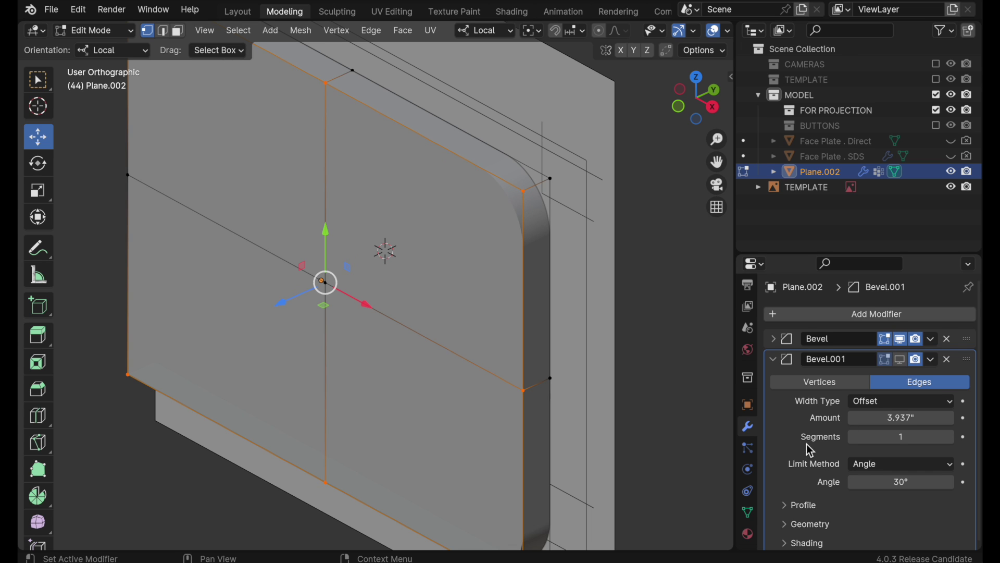
scroll(806, 443, down, 1)
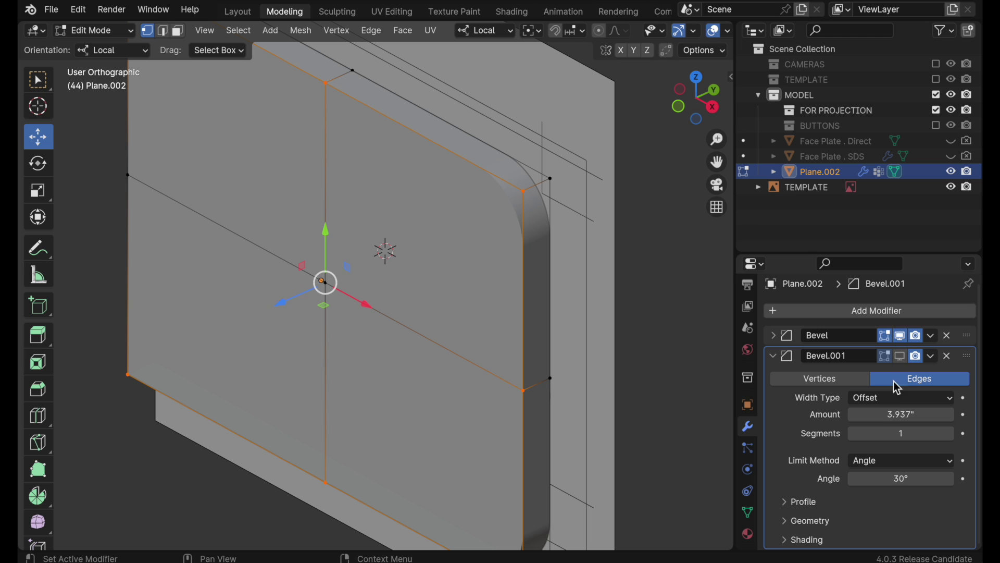
click(903, 416)
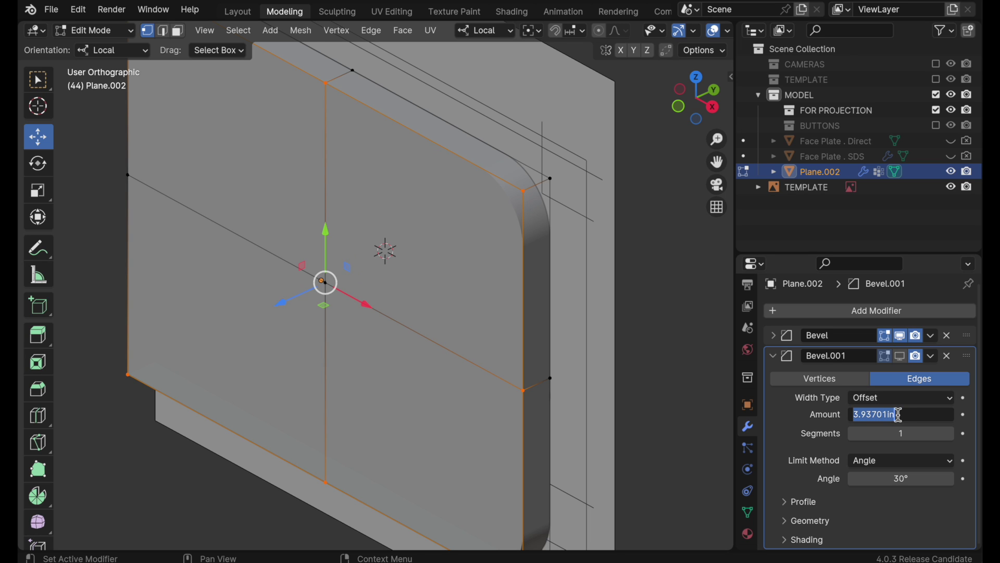
key(Return)
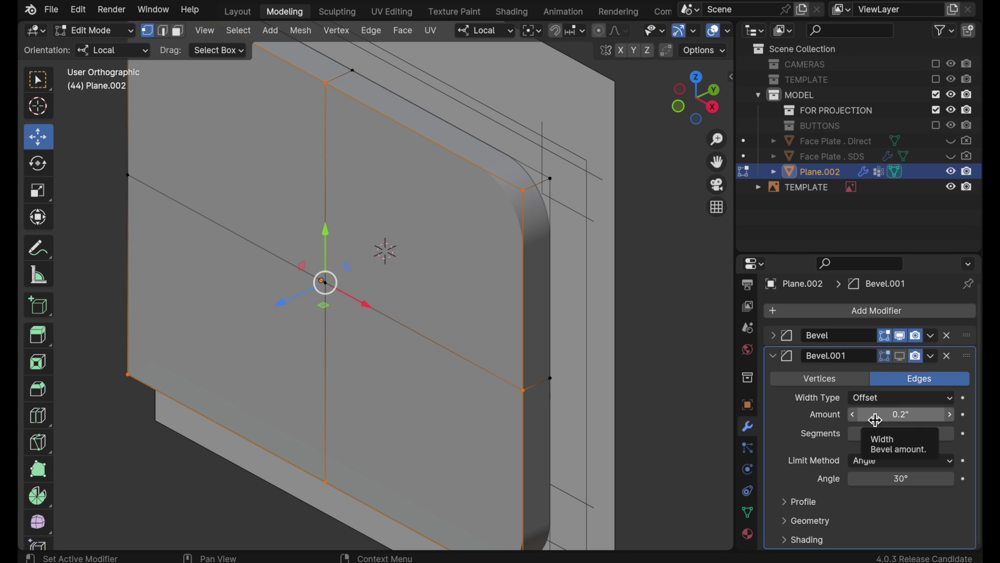
- Limit the new bevel to the Faceplate Edge Boundary vertex group
click(878, 463)
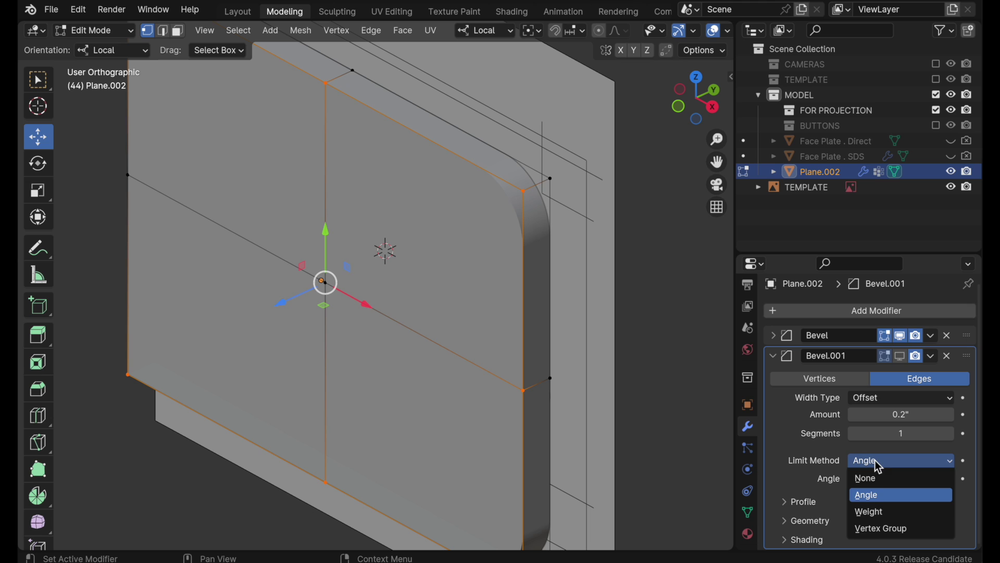
click(881, 531)
click(859, 482)
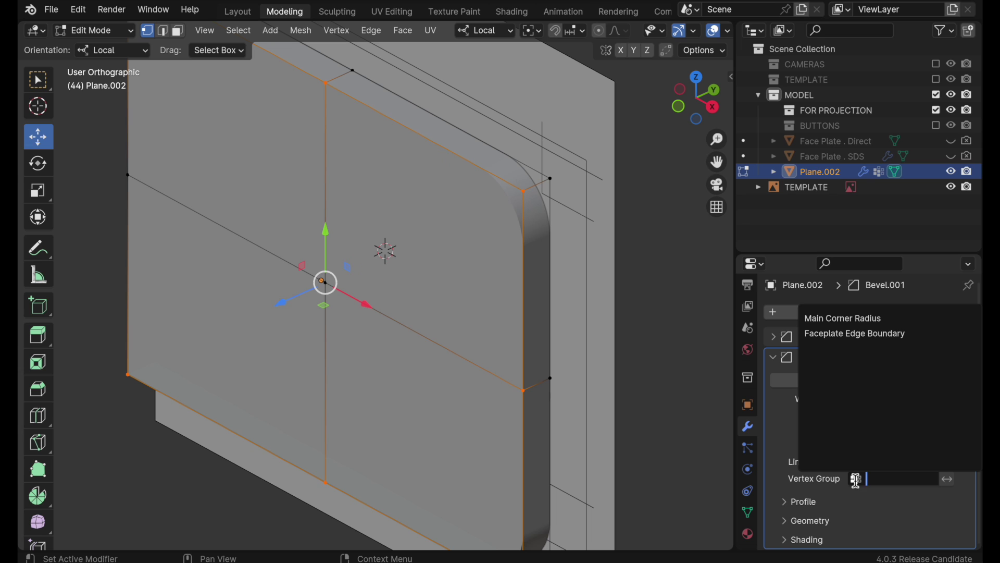
click(841, 334)
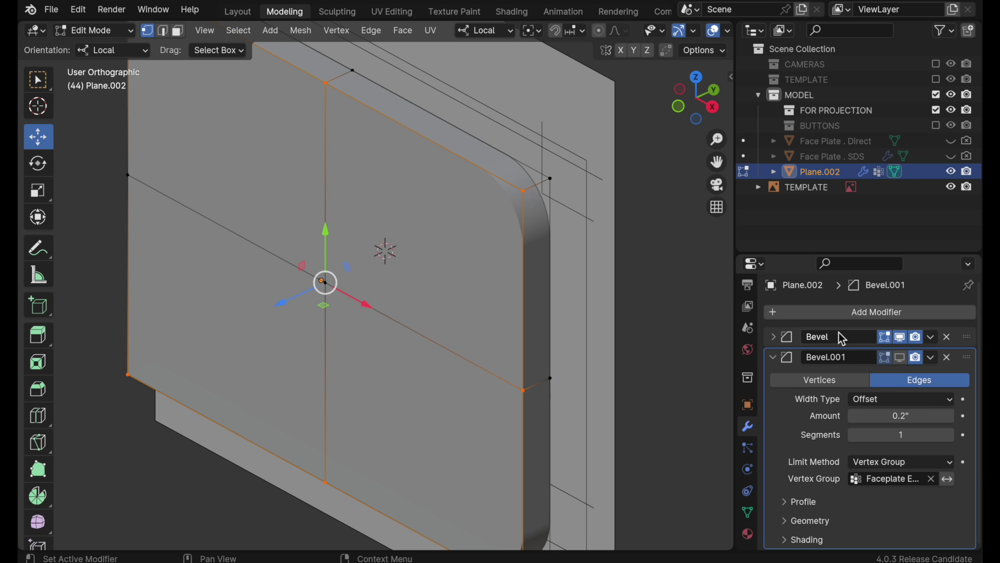
- Show Bevel.001 in the viewport and reduce its amount to 0.1"
click(902, 360)
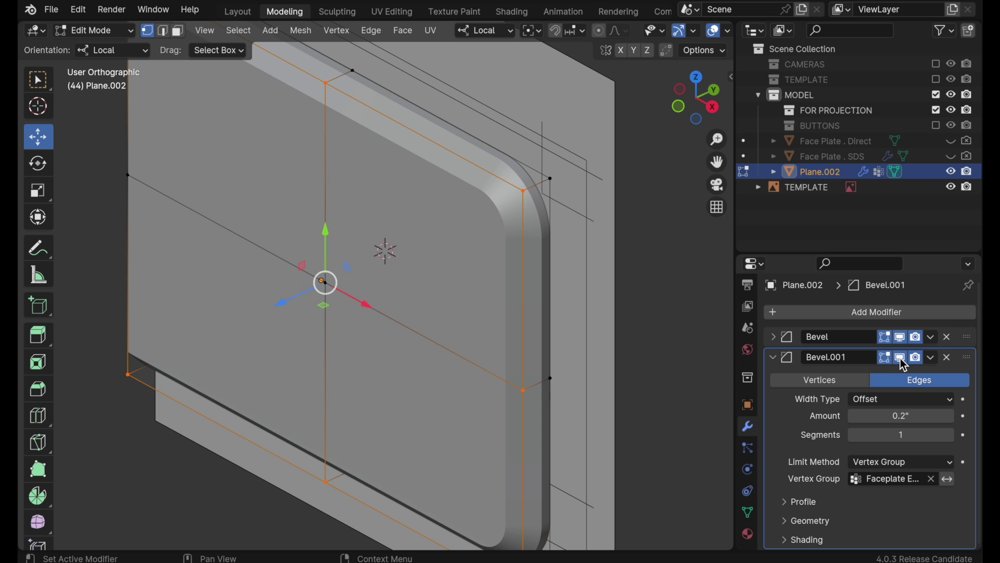
click(911, 416)
text(0.1)
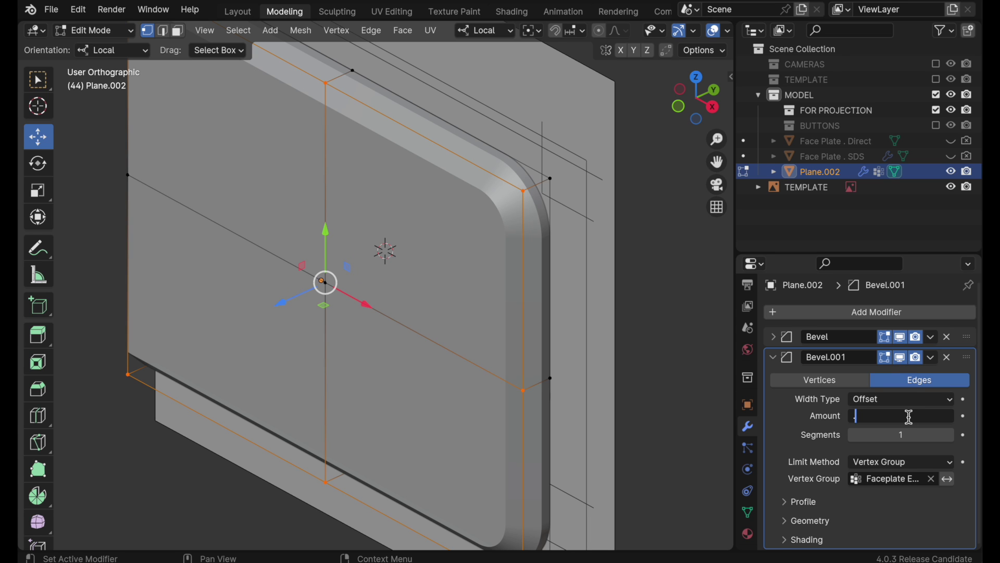
key(Return)
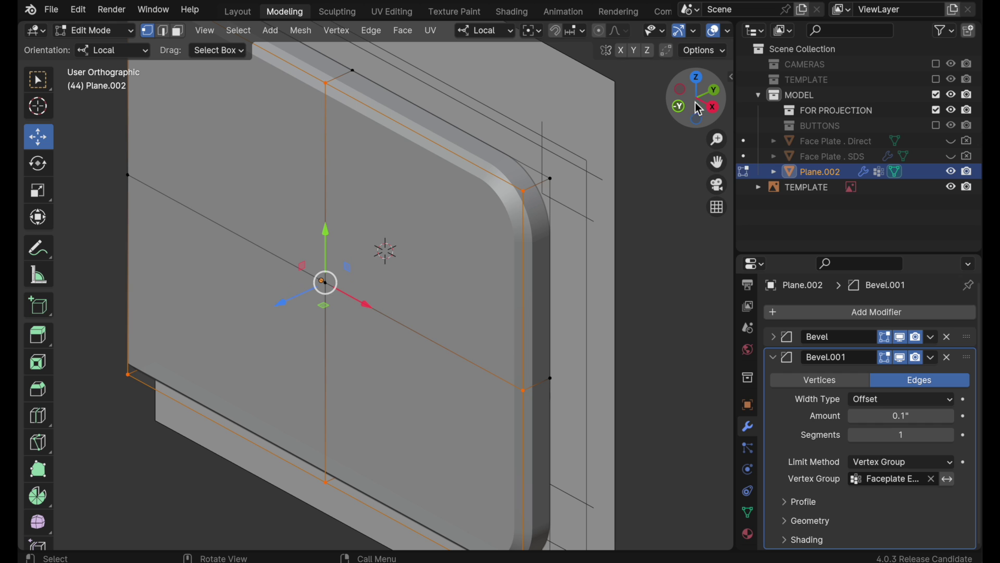
- View the plate from the front with X-ray on to see the template circles
click(681, 115)
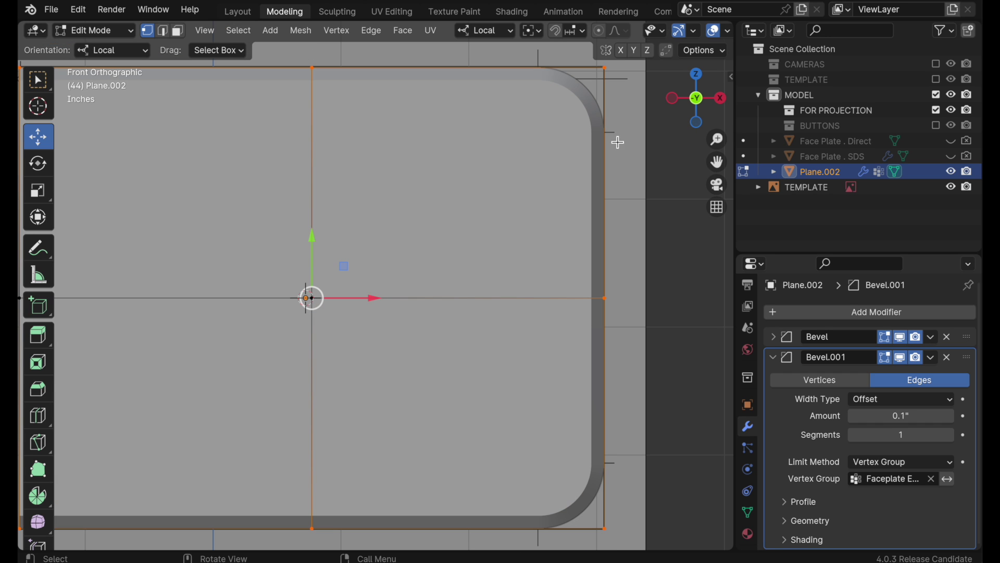
scroll(669, 42, right, 5)
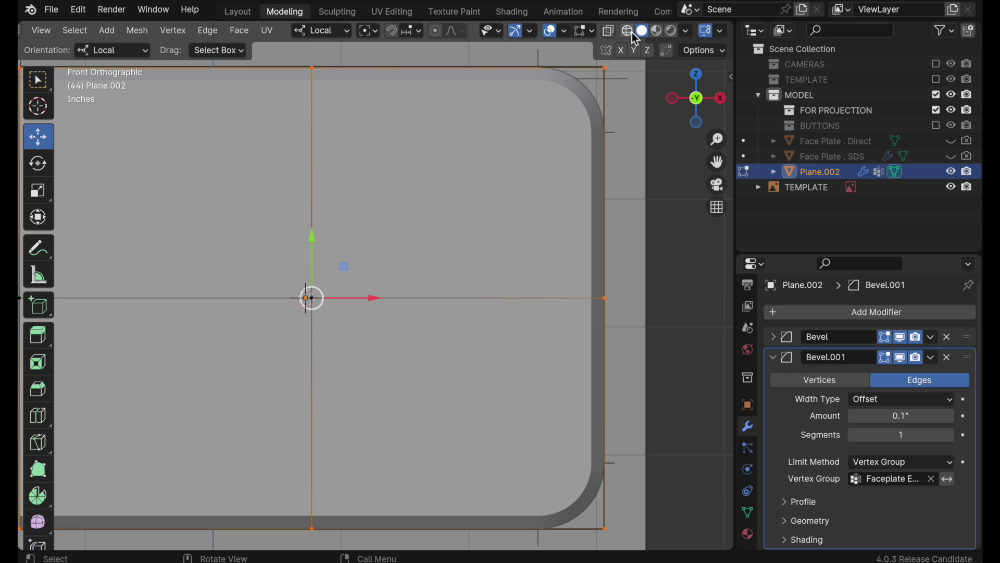
key(alt+z)
scroll(469, 198, up, 6)
key(c)
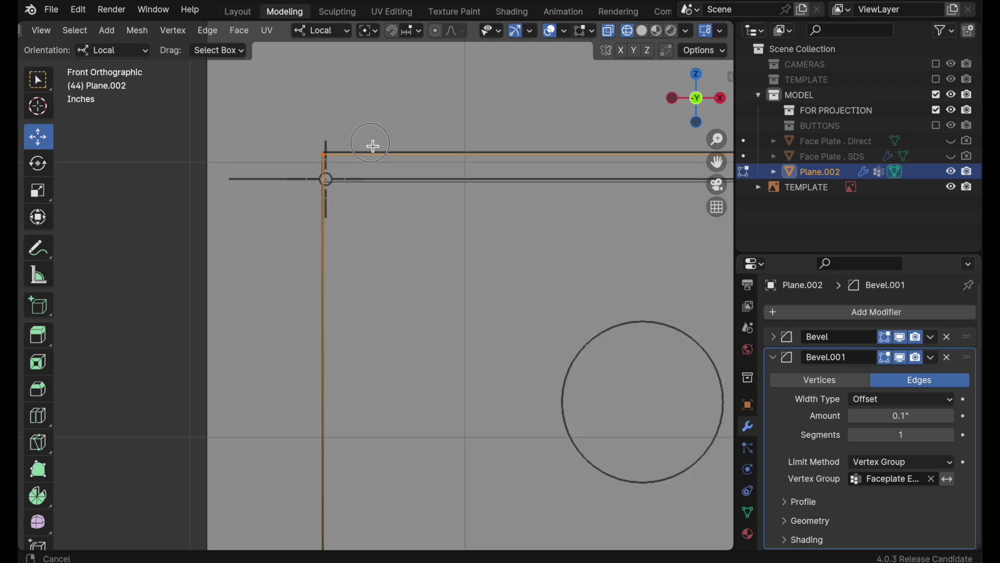
right_click(372, 145)
scroll(372, 143, up, 3)
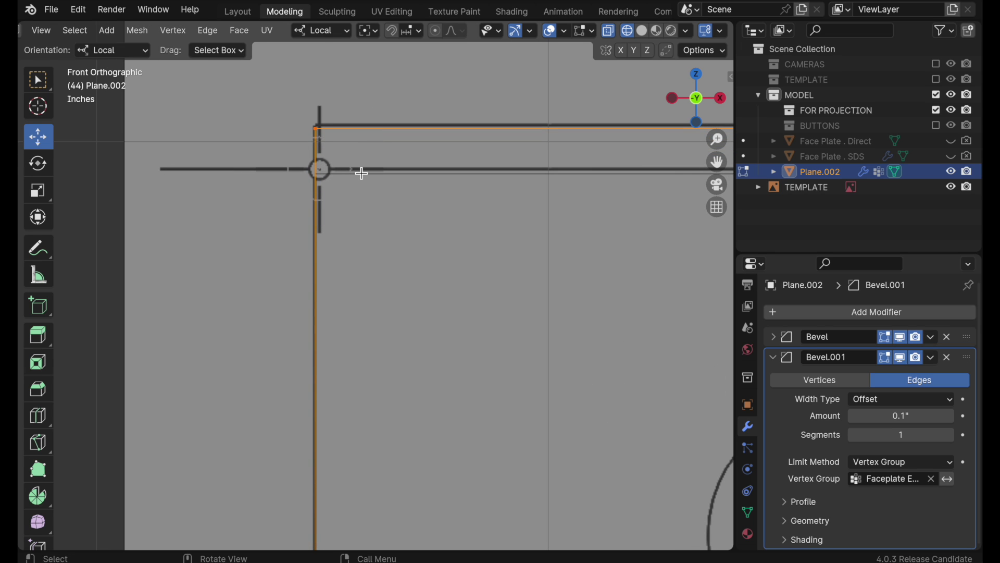
- Set Bevel.001 to a 0.09" amount with 9 segments
click(915, 416)
key(BackSpace)
text(.)
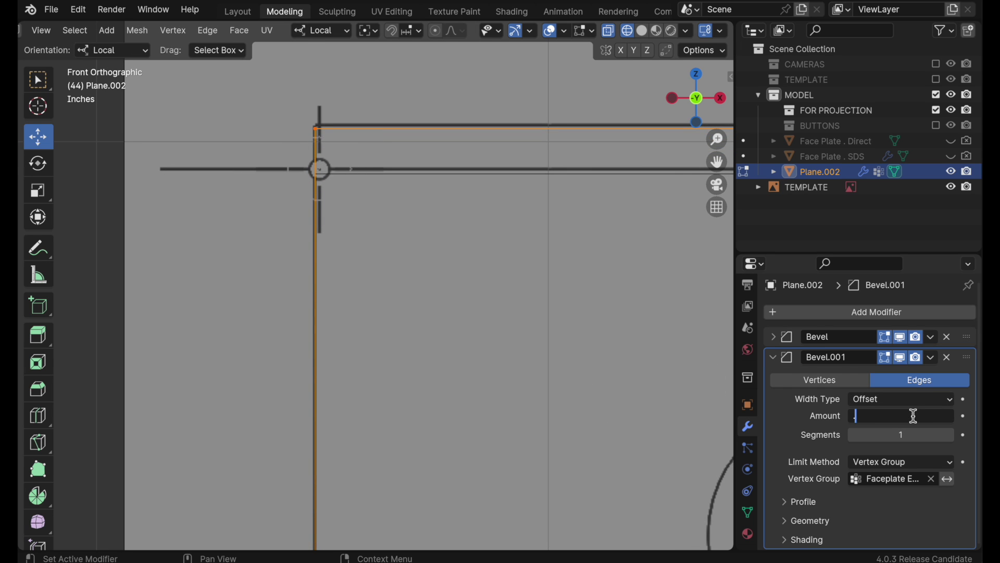
text(08)
key(Return)
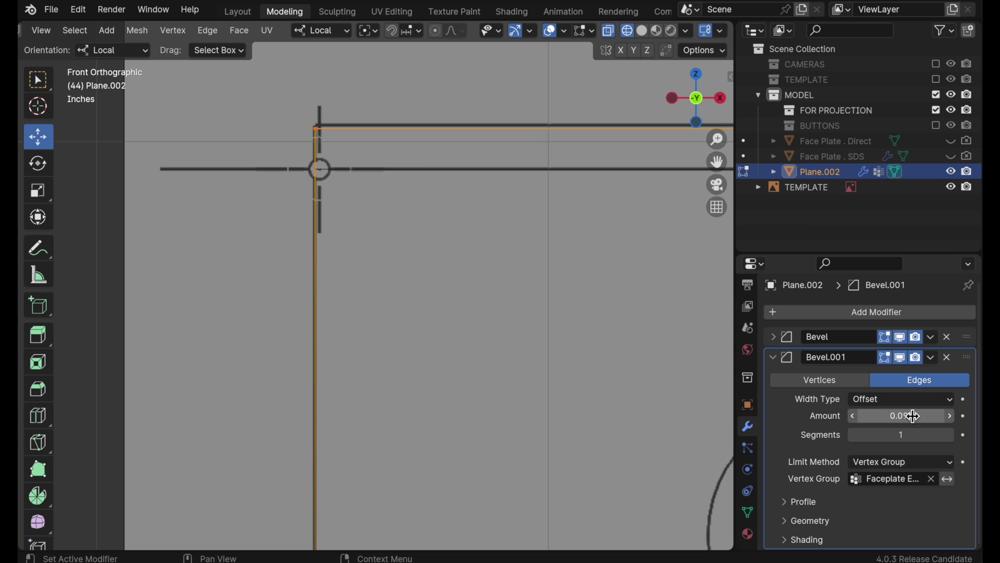
click(914, 435)
text(9)
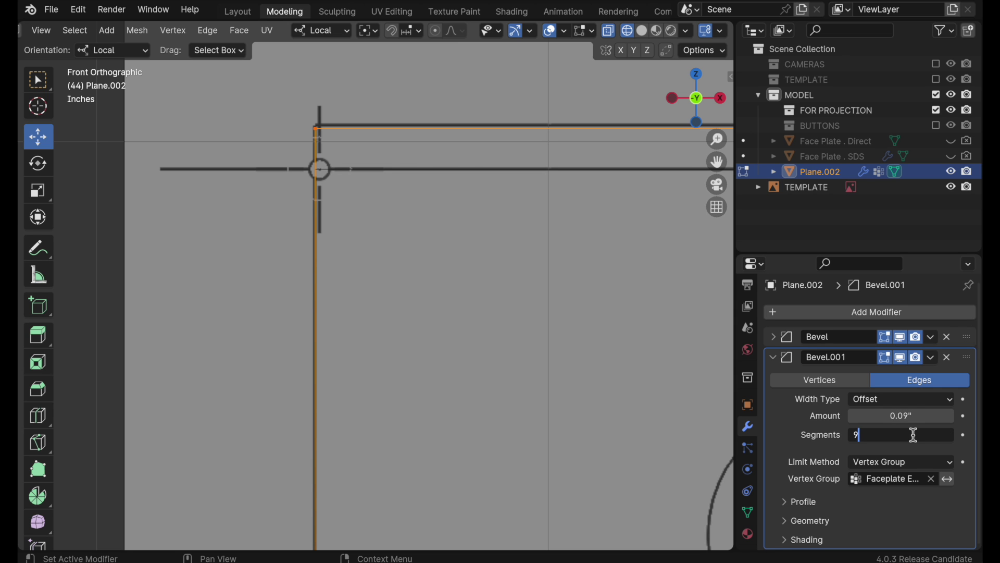
key(Return)
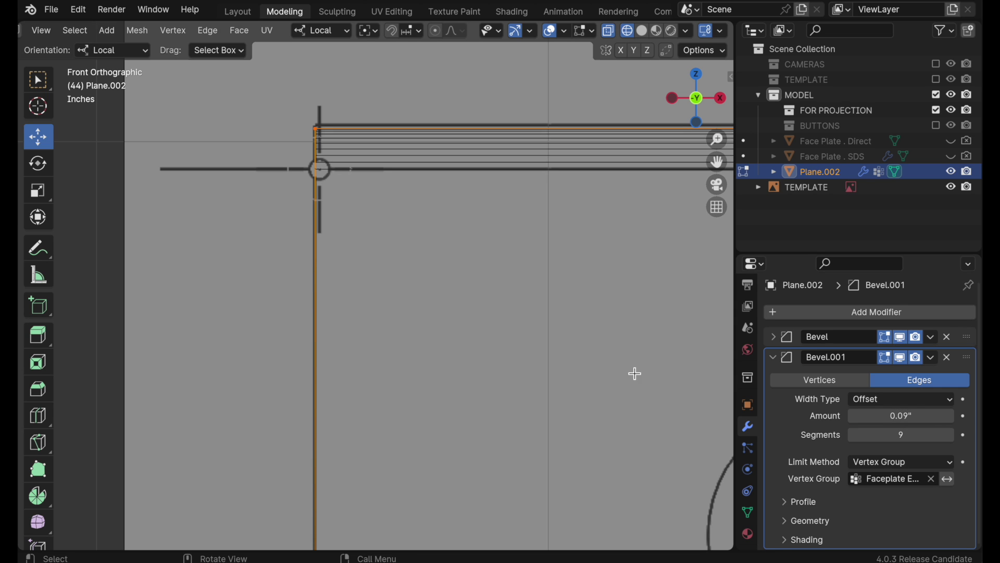
scroll(554, 340, down, 3)
scroll(586, 336, down, 3)
shift+middle_drag(547, 384, 494, 350)
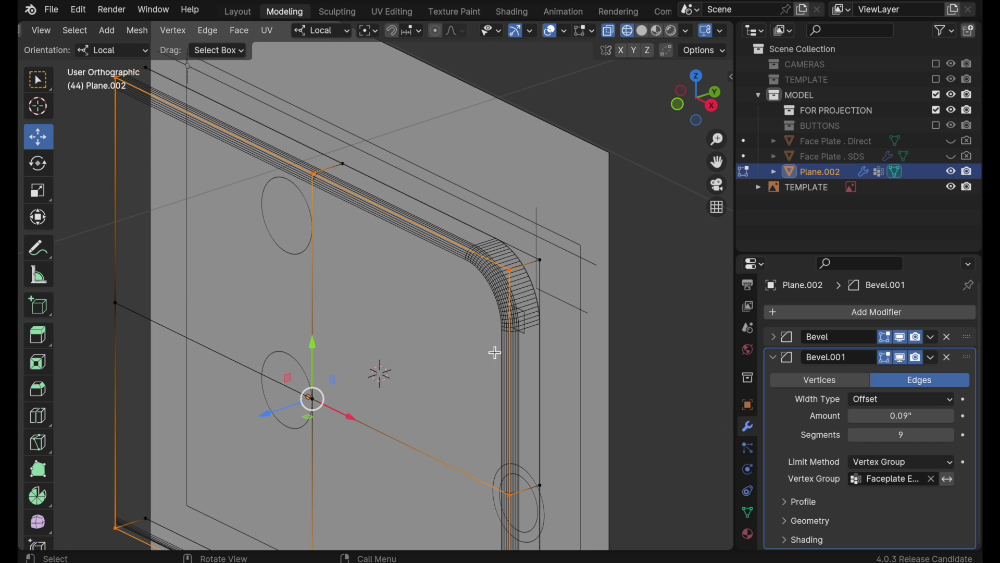
- Tick Harden Normals in Bevel.001's Shading panel, then switch the plate back to Object Mode
click(787, 540)
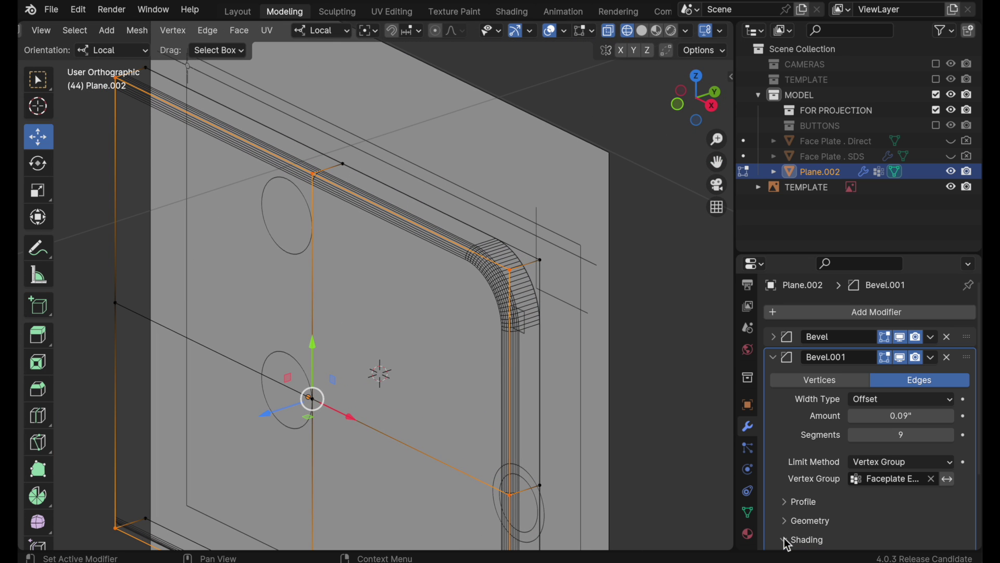
scroll(786, 540, down, 5)
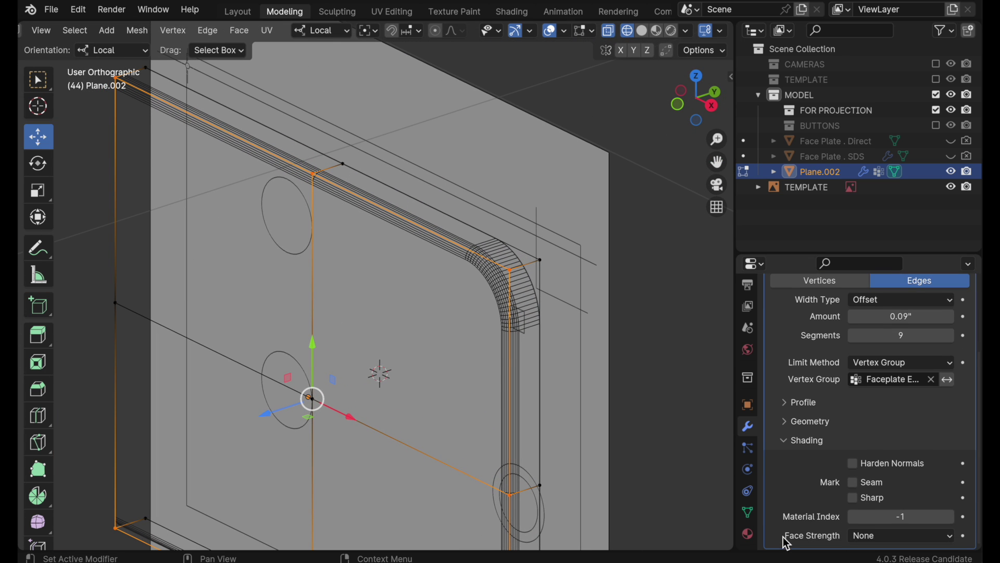
click(884, 467)
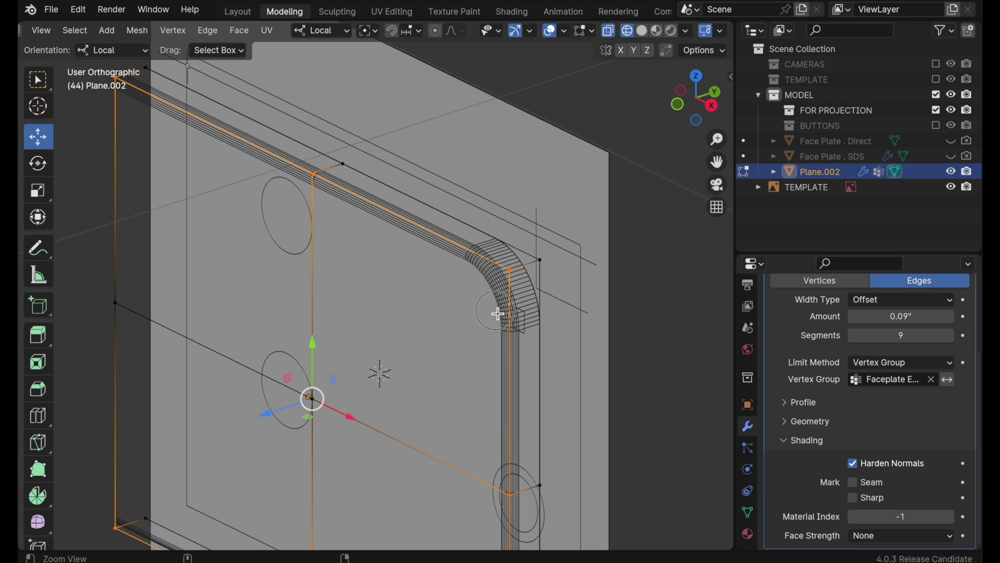
scroll(530, 253, up, 4)
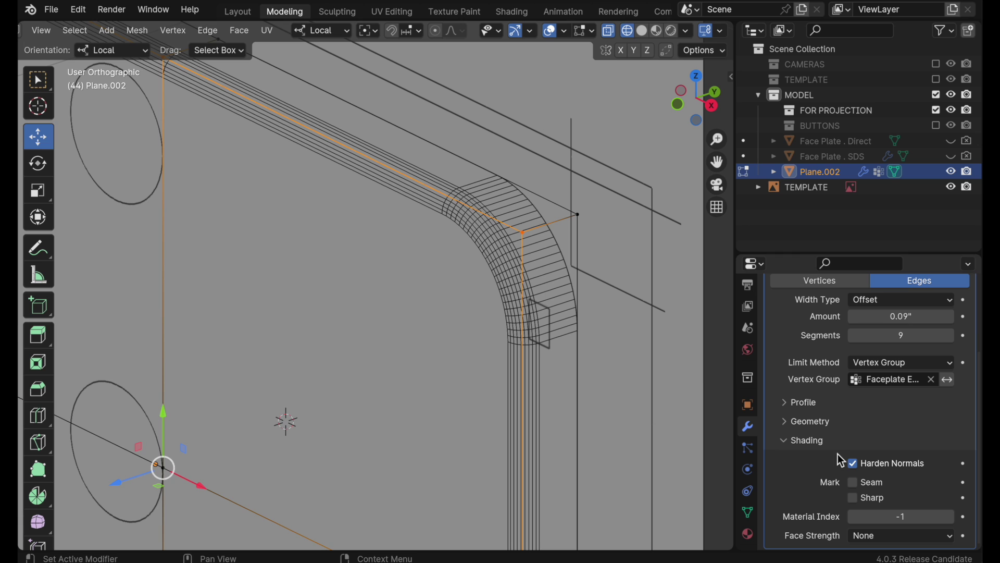
scroll(500, 261, down, 3)
key(Tab)
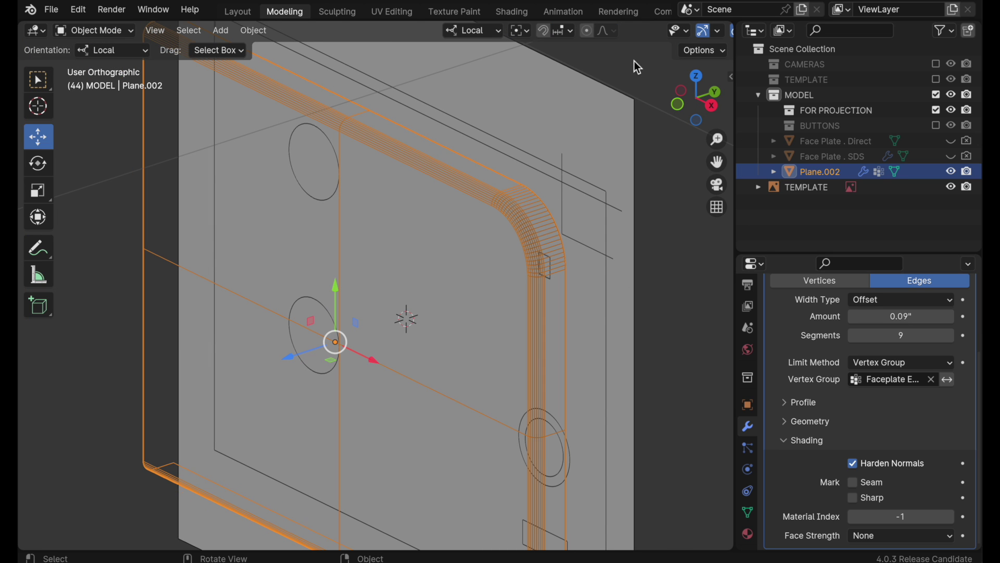
scroll(656, 32, down, 3)
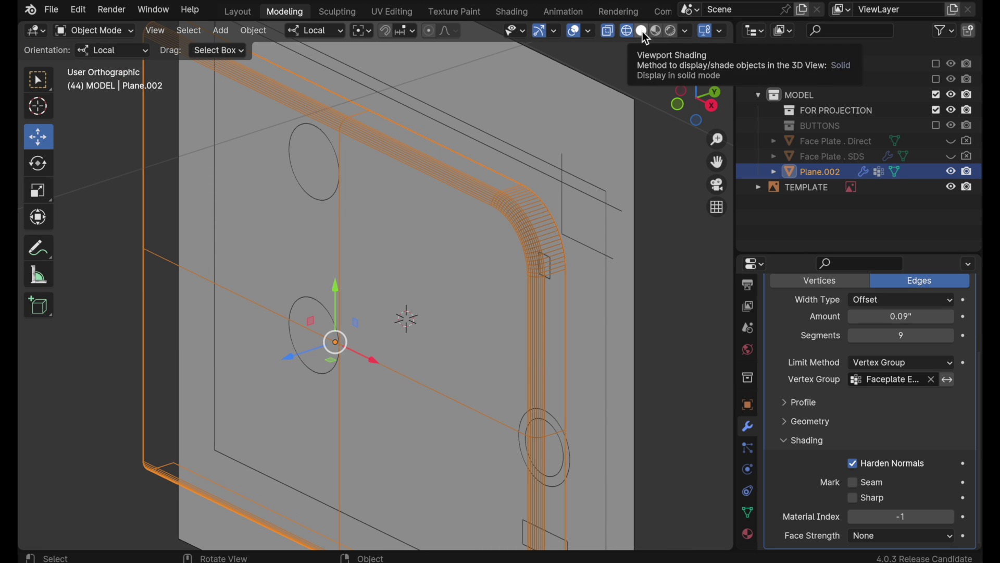
- Switch to solid shading, collapse the second bevel's settings and expand the first bevel's
click(642, 30)
middle_drag(611, 301, 627, 324)
scroll(803, 304, up, 5)
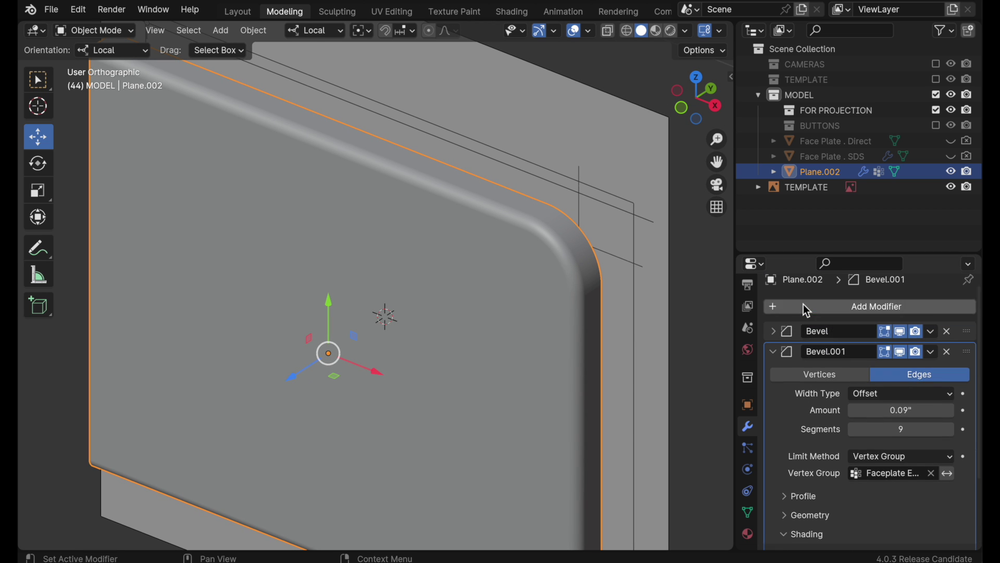
click(774, 359)
click(775, 341)
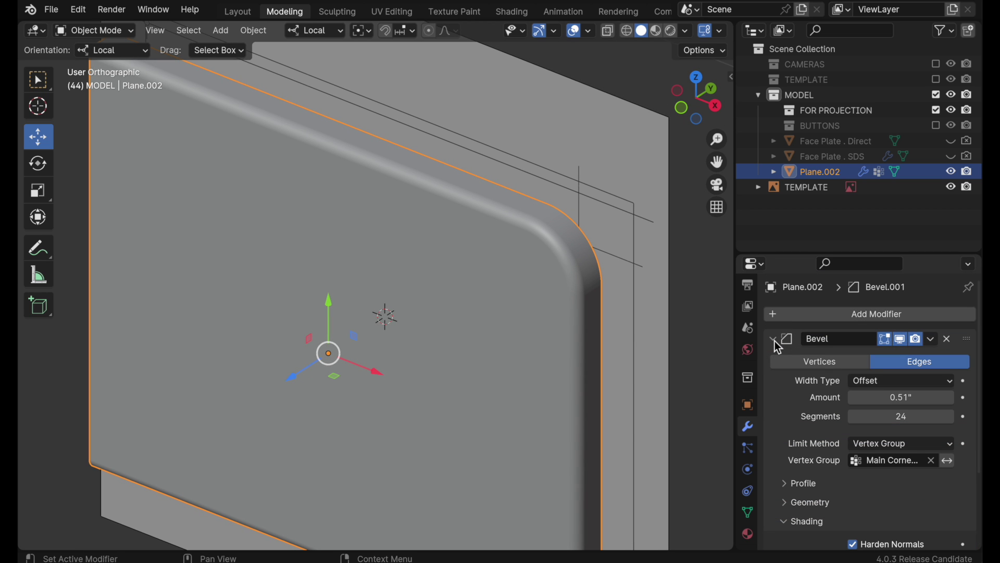
- Change the first bevel's width from 0.51 to 0.4 inches
click(897, 398)
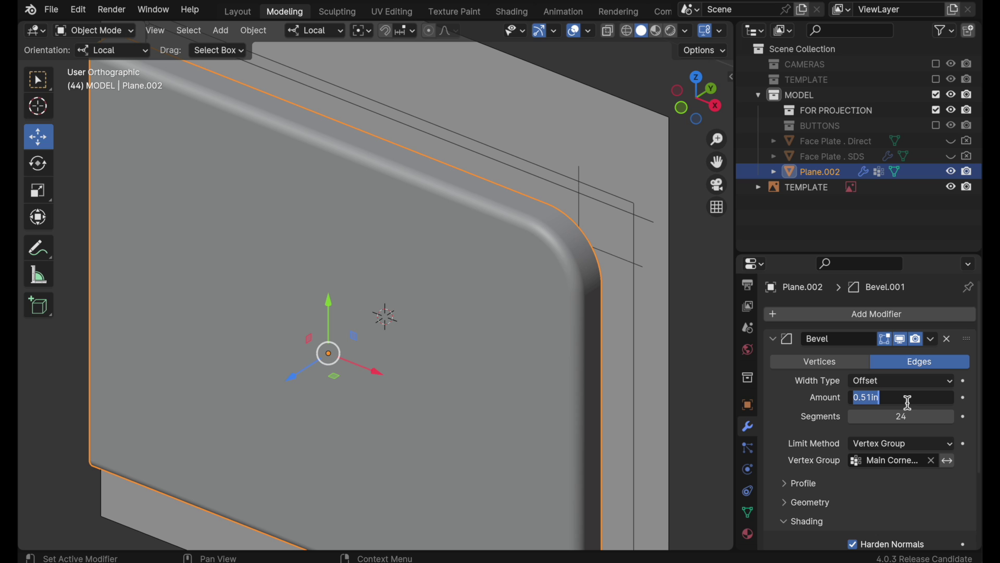
key(BackSpace)
text(0.4)
key(Return)
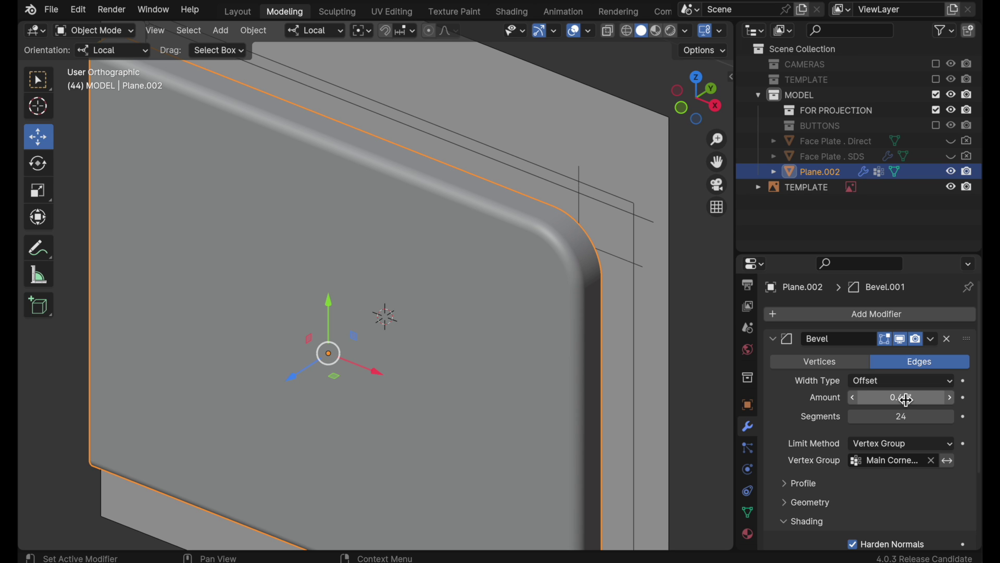
- Set the bevel Amount to 0.6, then to 0.5 in, keeping 24 segments
click(907, 399)
text(.)
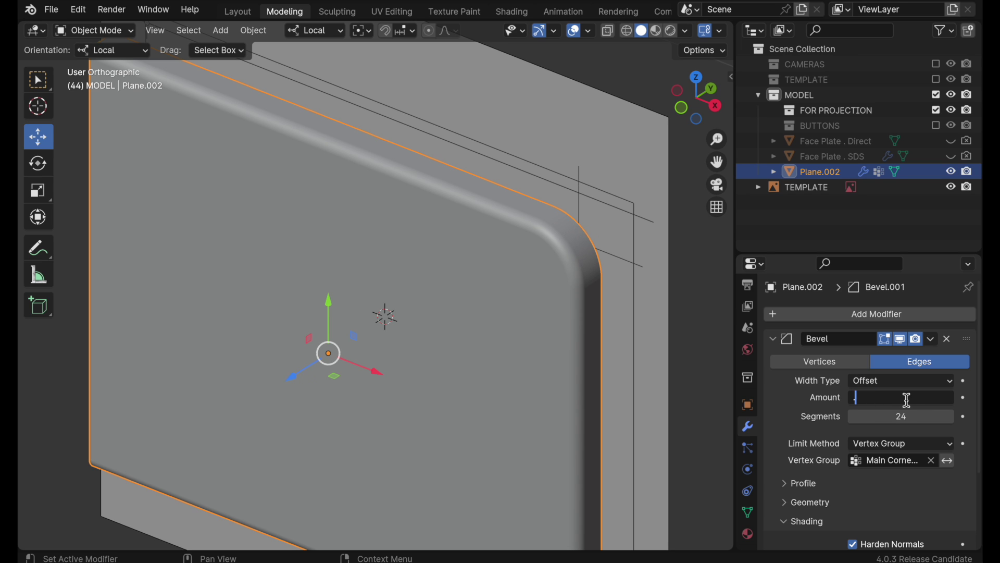
text(6)
key(Tab)
key(Return)
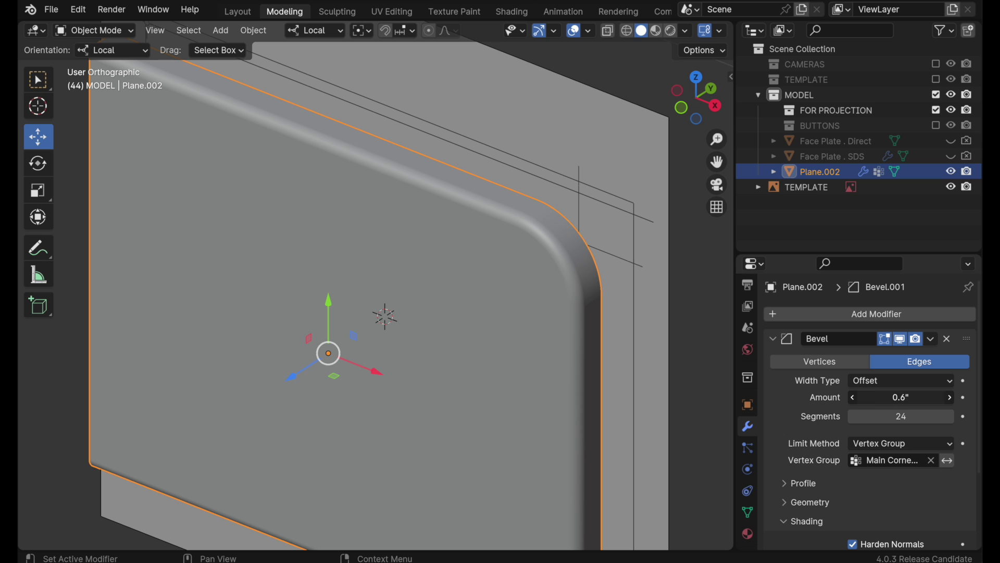
click(907, 399)
text(.5)
key(Return)
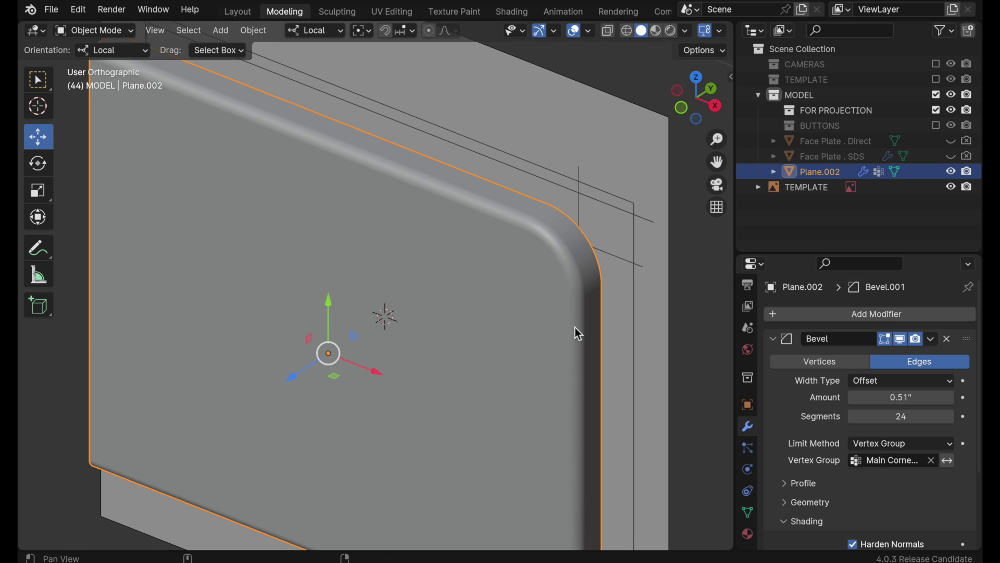
middle_drag(574, 327, 624, 328)
- Show the sidebar and FOR PROJECTION collection, enter Edit Mode, and view Front Orthographic
key(n)
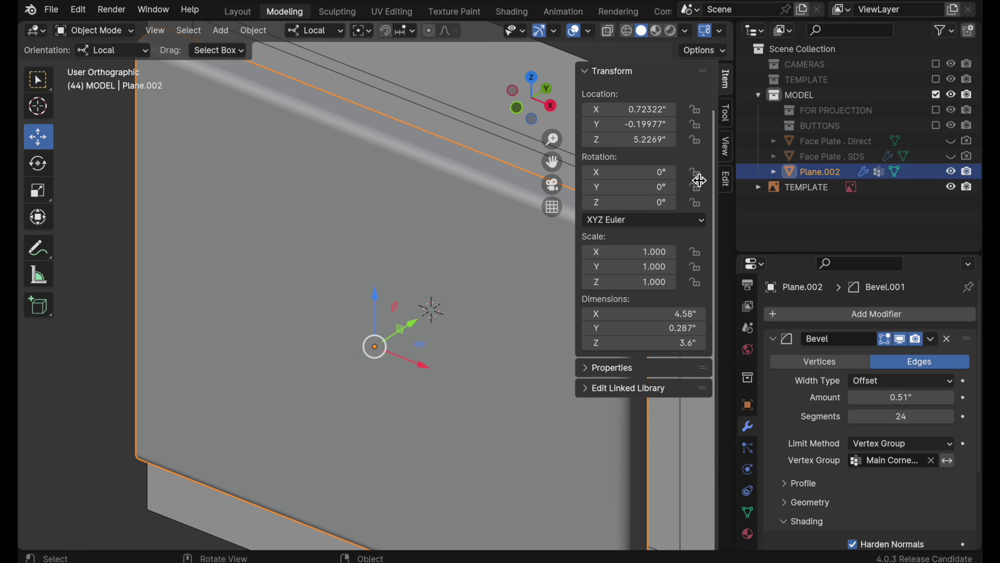
click(937, 111)
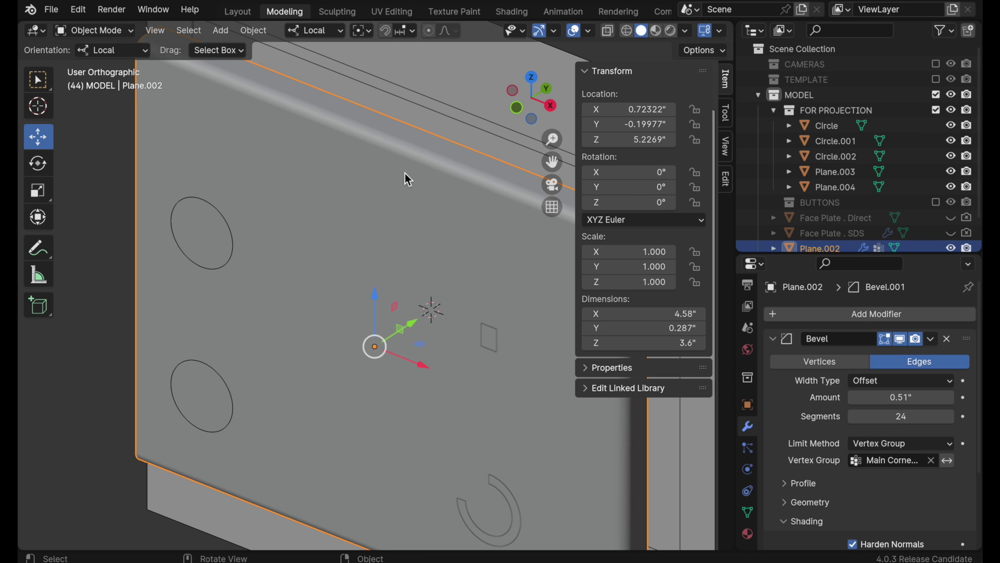
key(Tab)
middle_drag(447, 259, 391, 309)
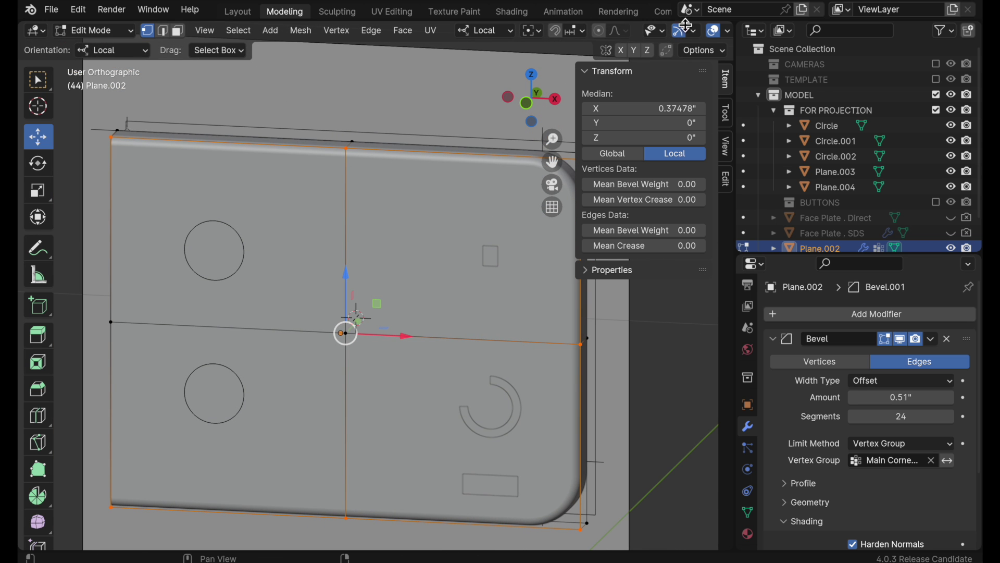
scroll(681, 37, down, 5)
scroll(681, 41, down, 2)
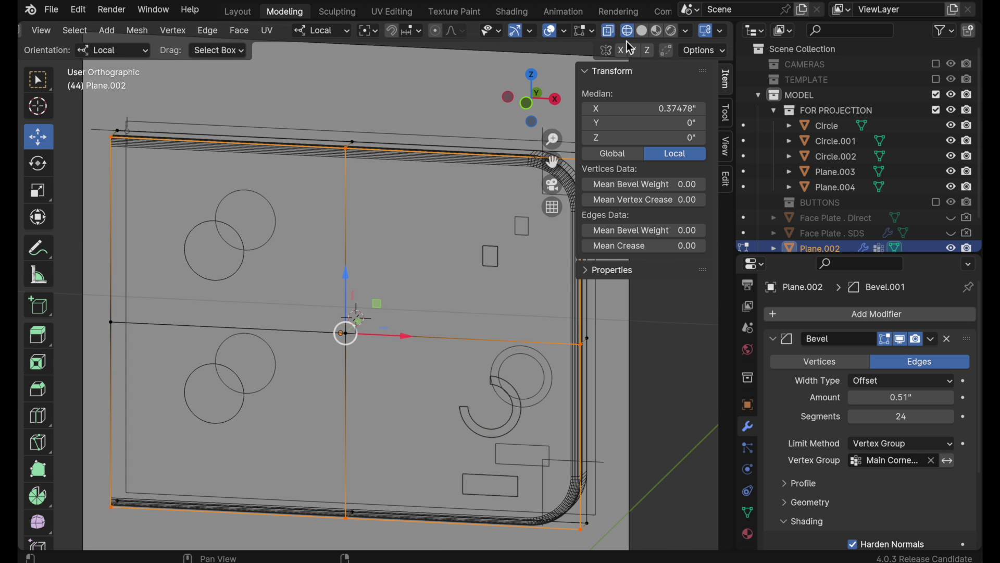
middle_drag(385, 308, 420, 317)
click(531, 101)
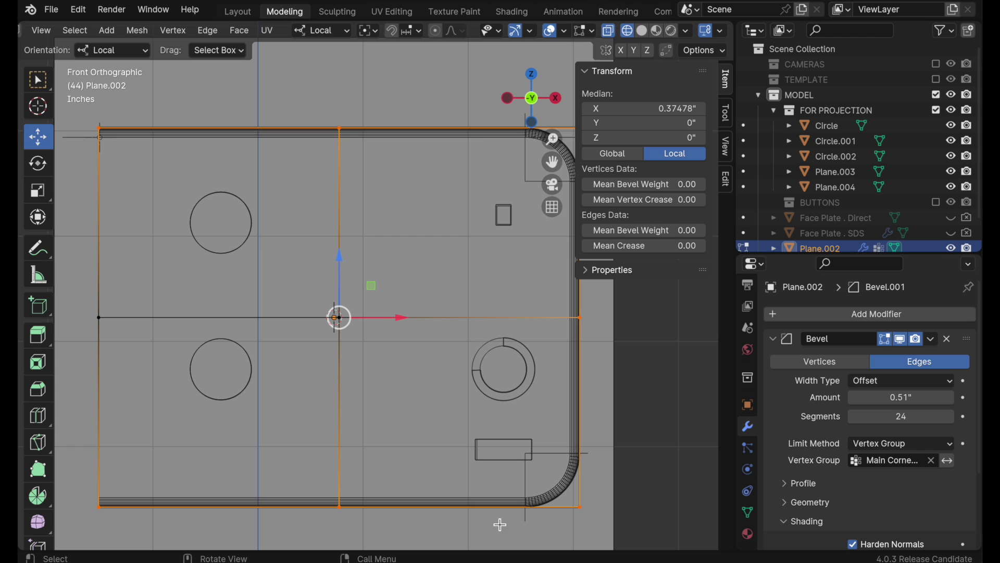
- Select cutters Circle through Plane.004 with the plate, try Knife Project, then undo it
click(836, 187)
shift+click(827, 127)
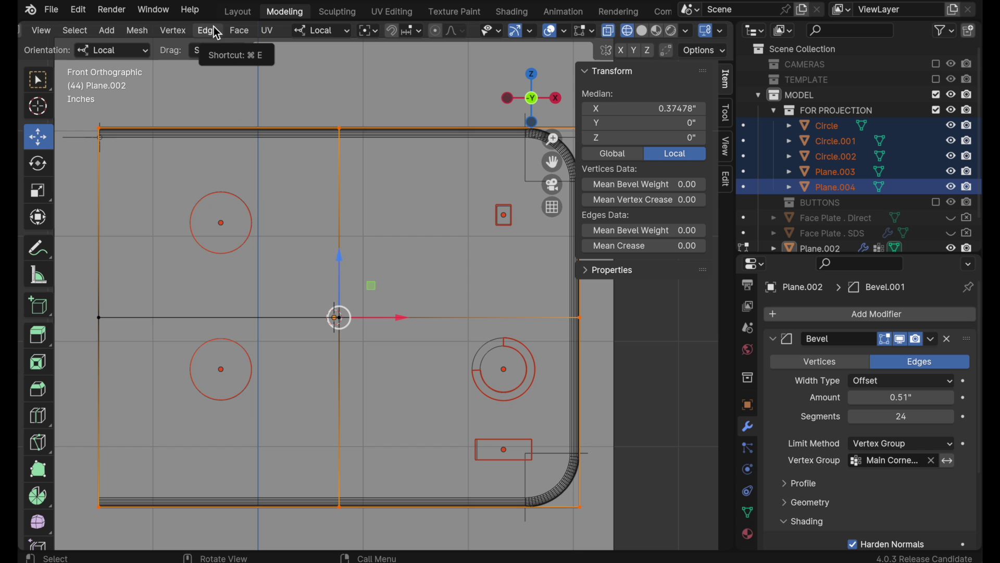
click(137, 31)
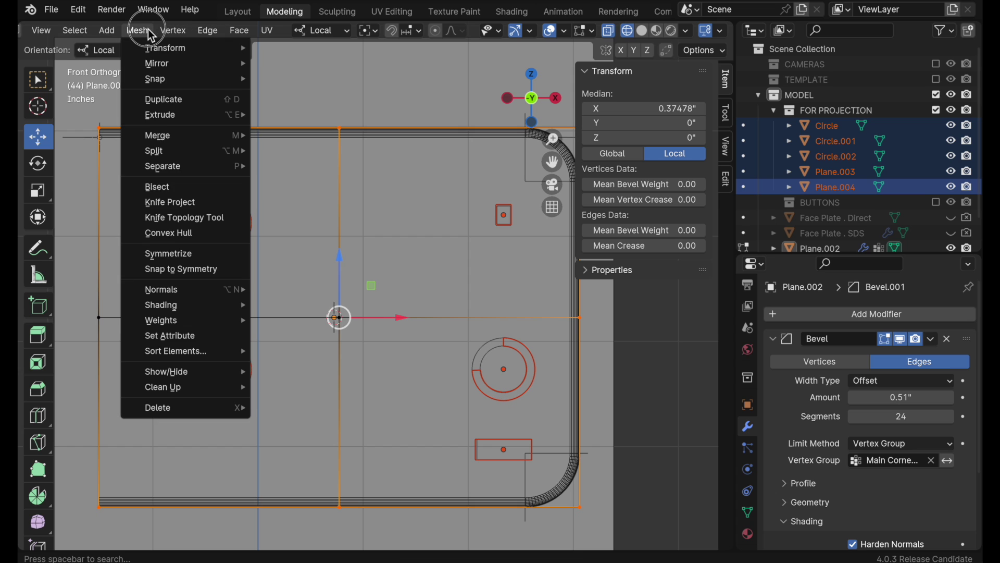
click(186, 202)
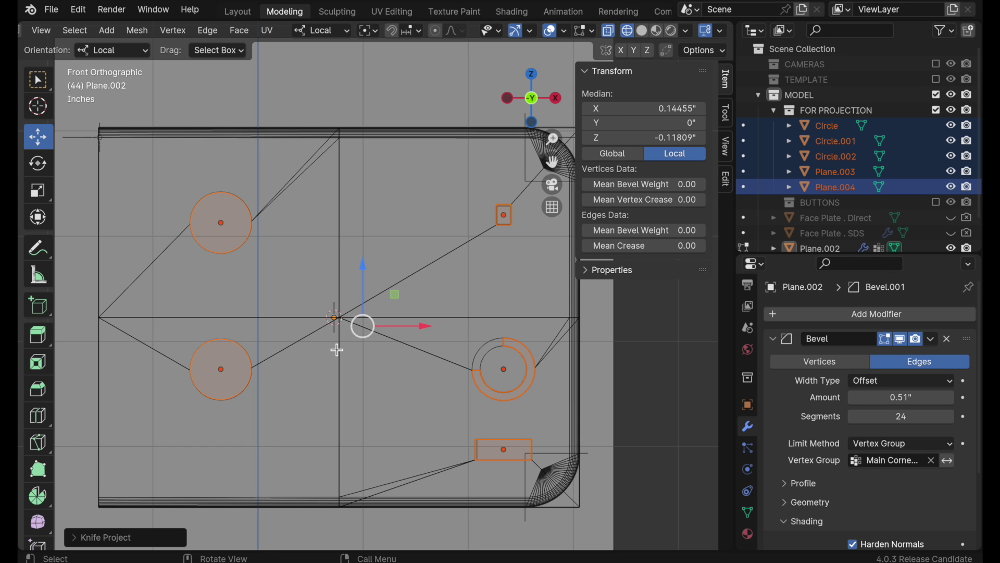
key(ctrl+z)
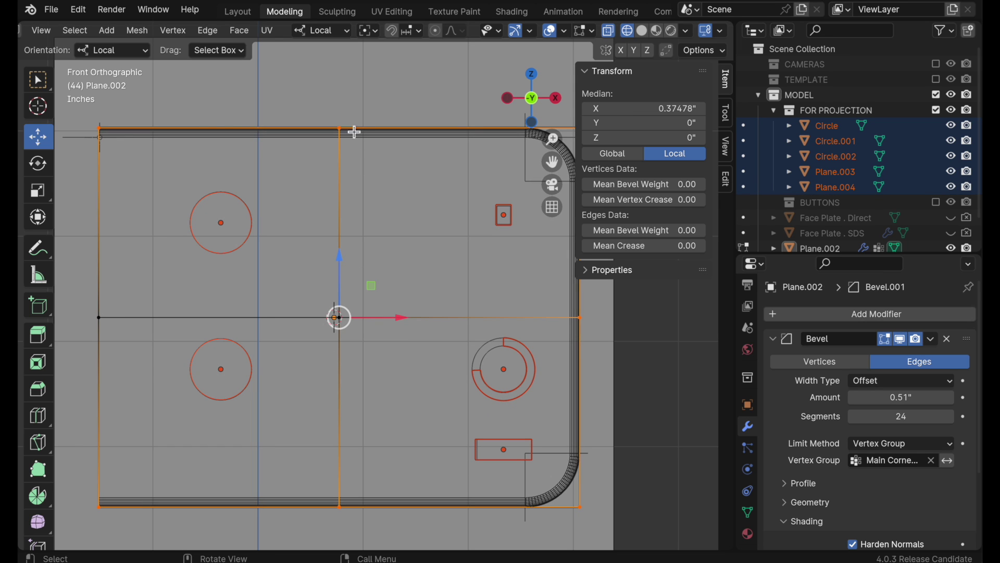
- Slide the vertical centre edge along local X to -1.0777 in, through the left circles' centres
click(342, 183)
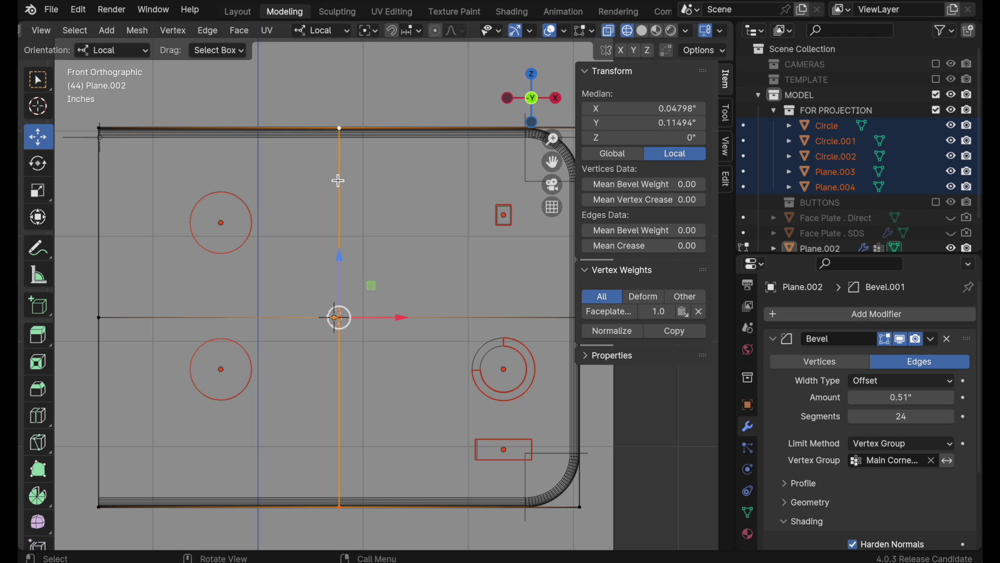
ctrl+middle_drag(328, 190, 305, 142)
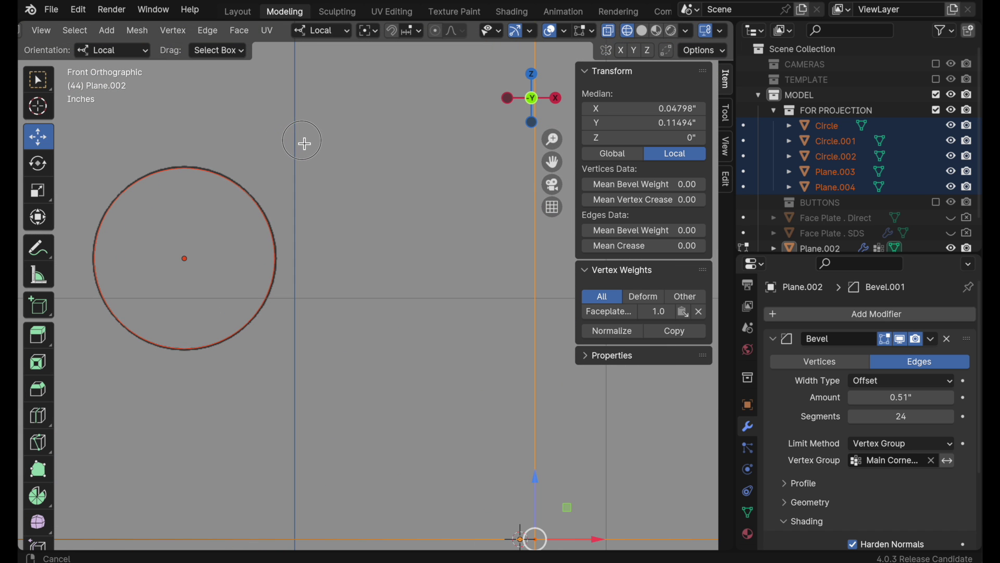
shift+middle_drag(316, 179, 295, 185)
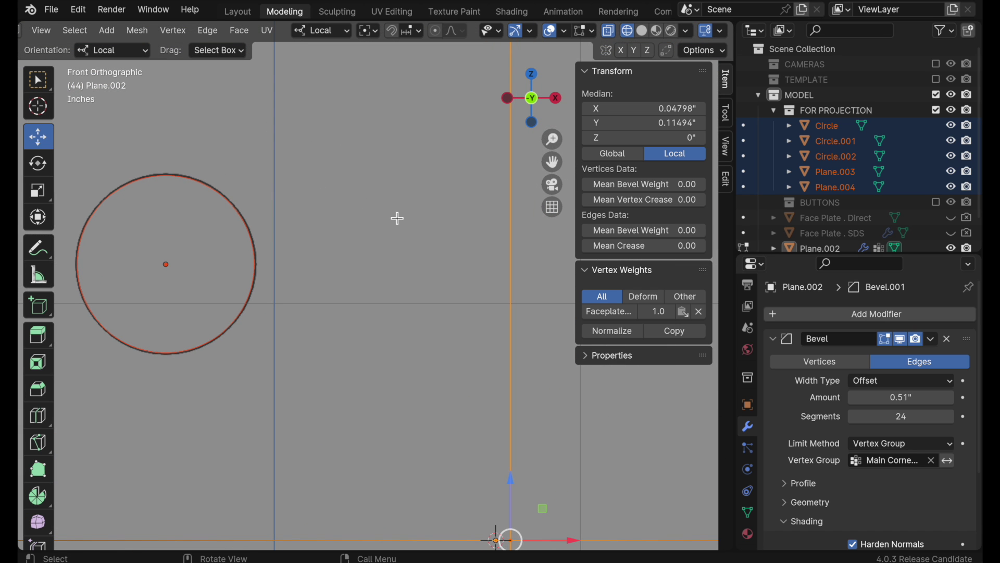
key(g)
key(x)
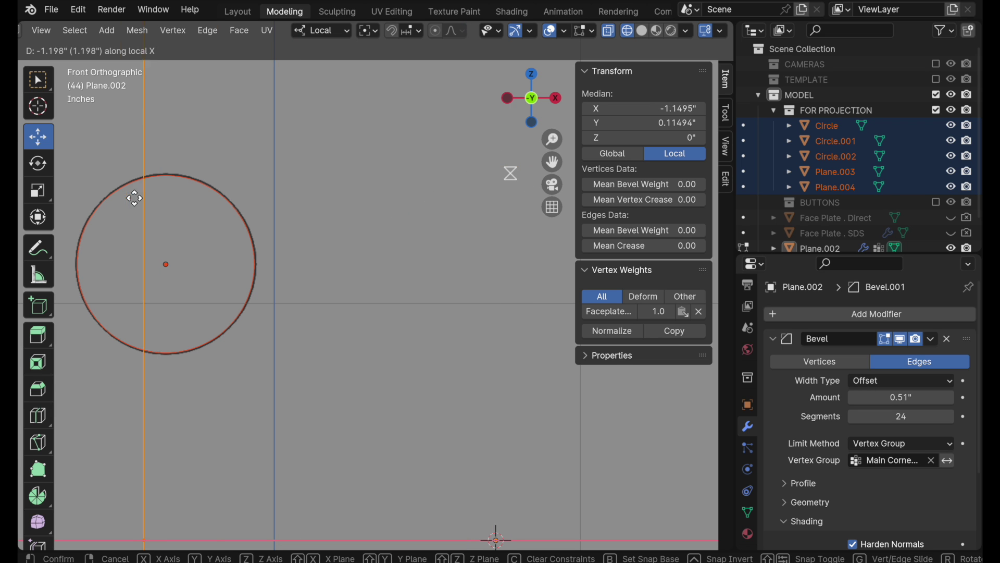
click(171, 185)
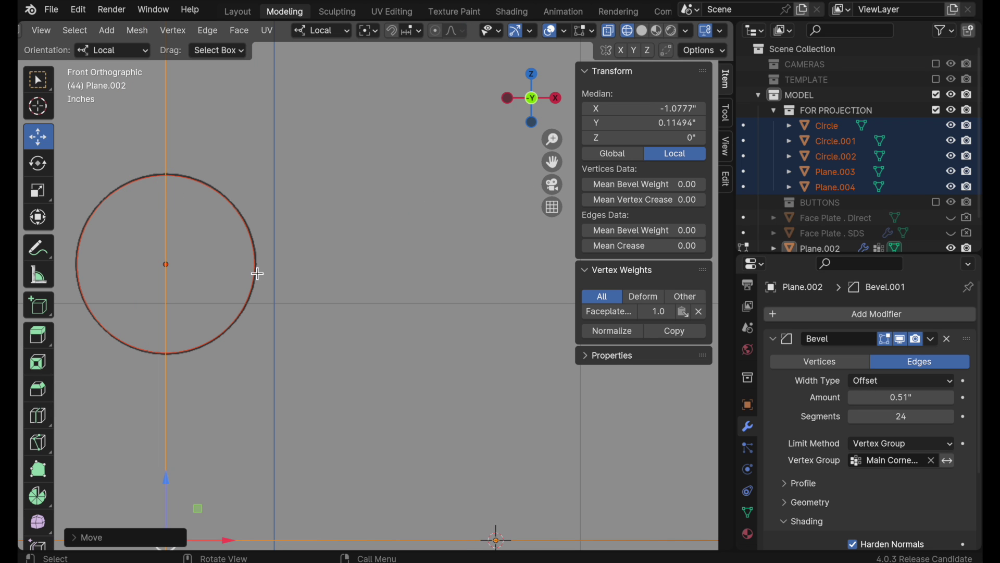
ctrl+middle_drag(156, 177, 390, 296)
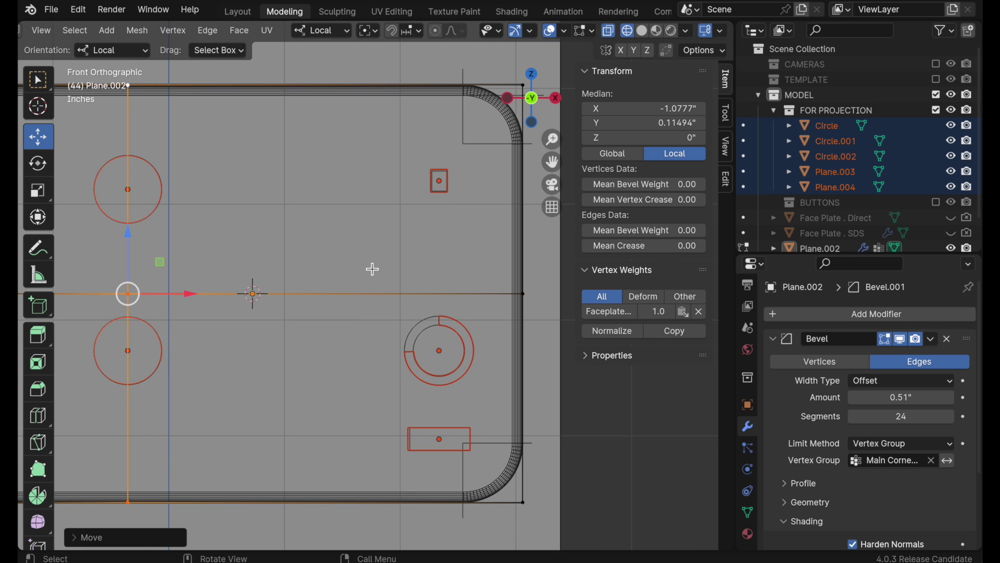
- Knife-cut a vertical cut-through line down the whole plate, then show its vertex groups
key(k)
click(350, 85)
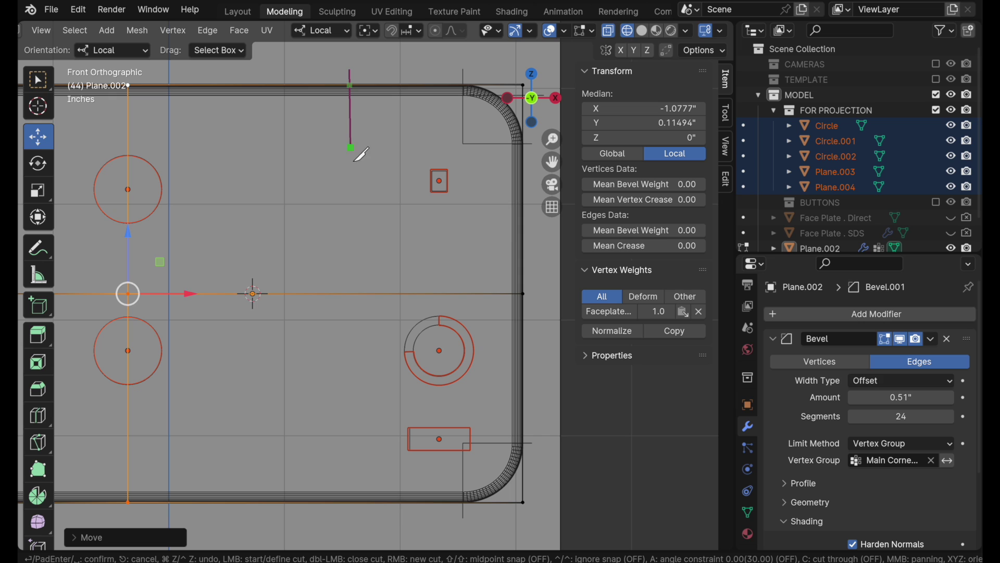
key(z)
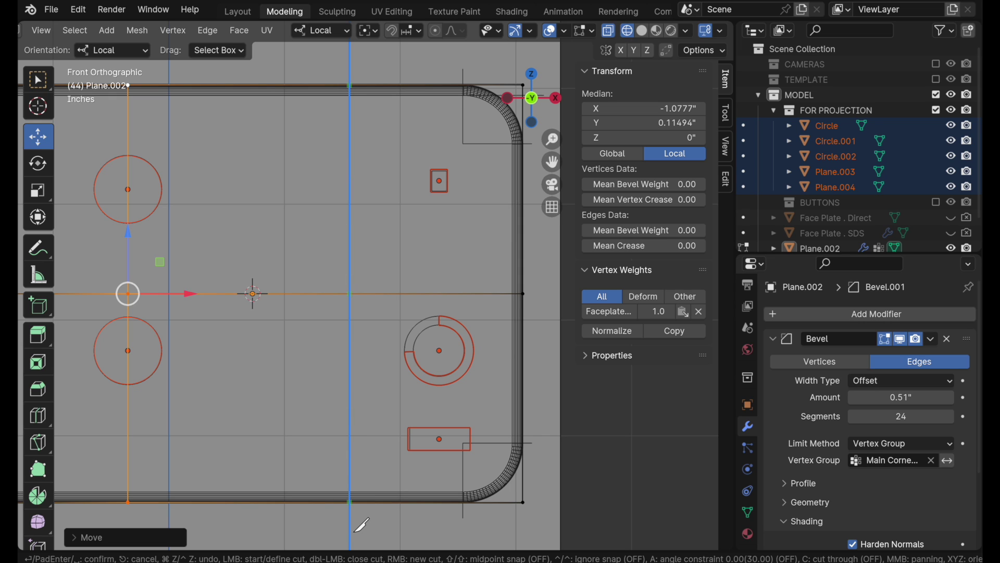
key(c)
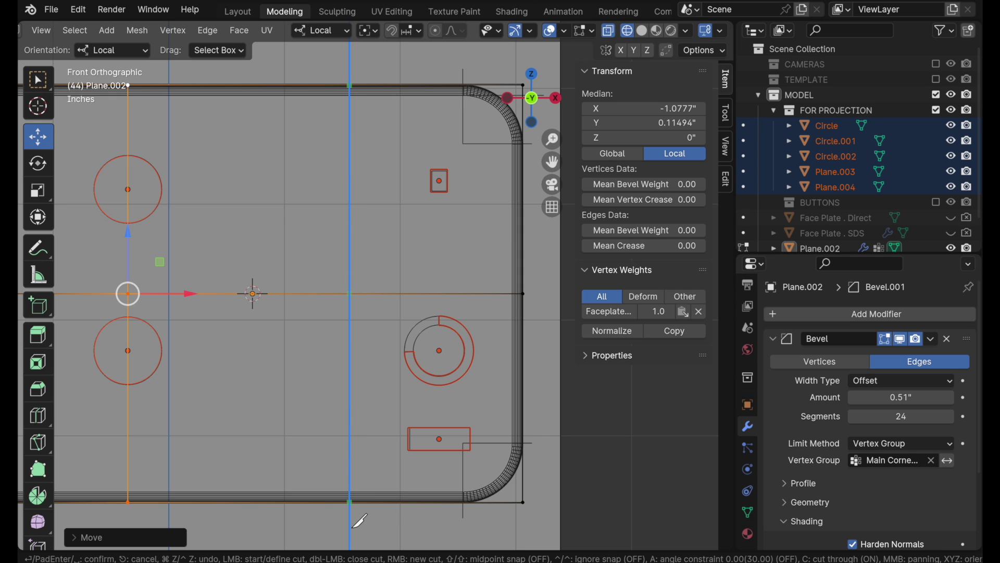
key(Return)
key(Return)
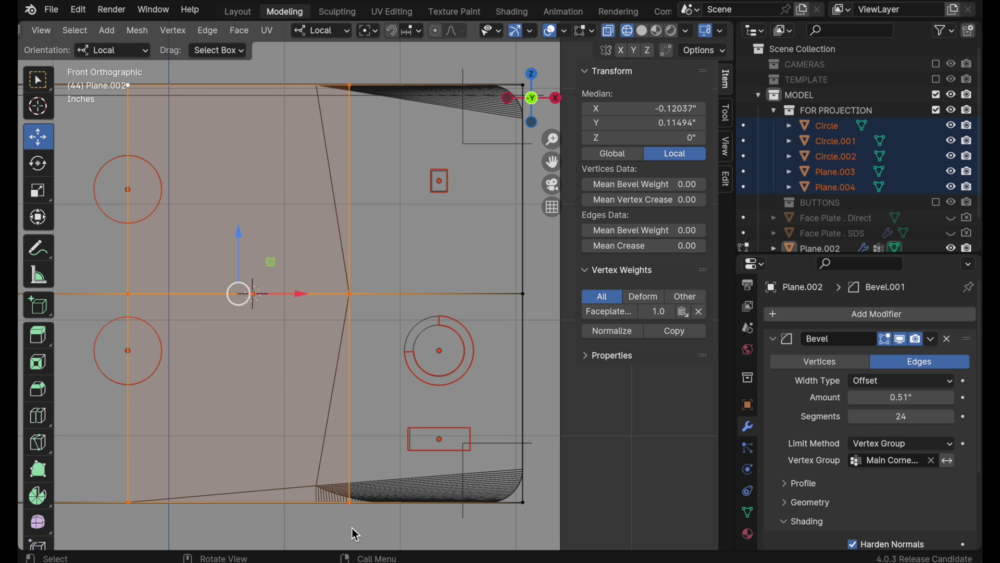
middle_drag(391, 206, 335, 258)
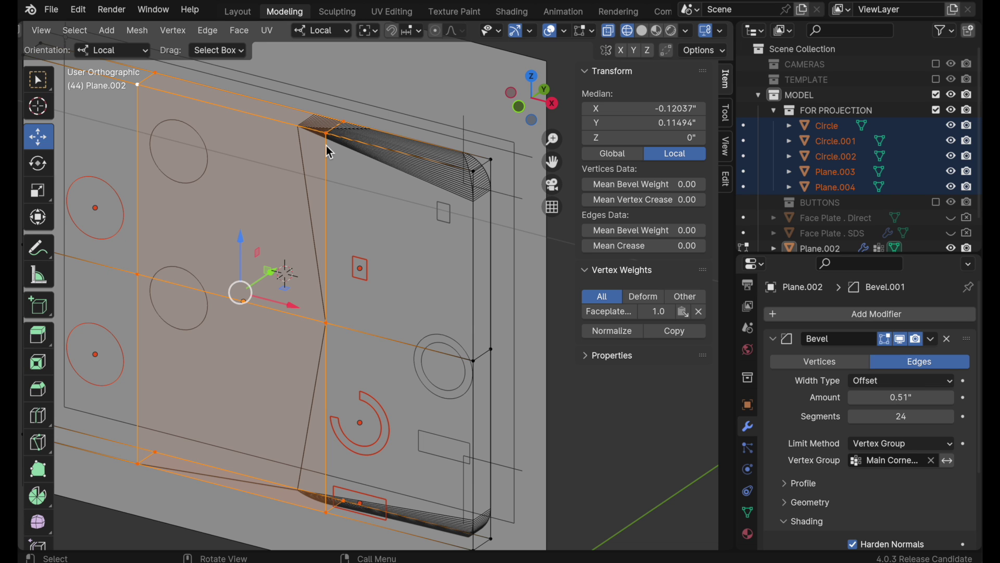
click(747, 512)
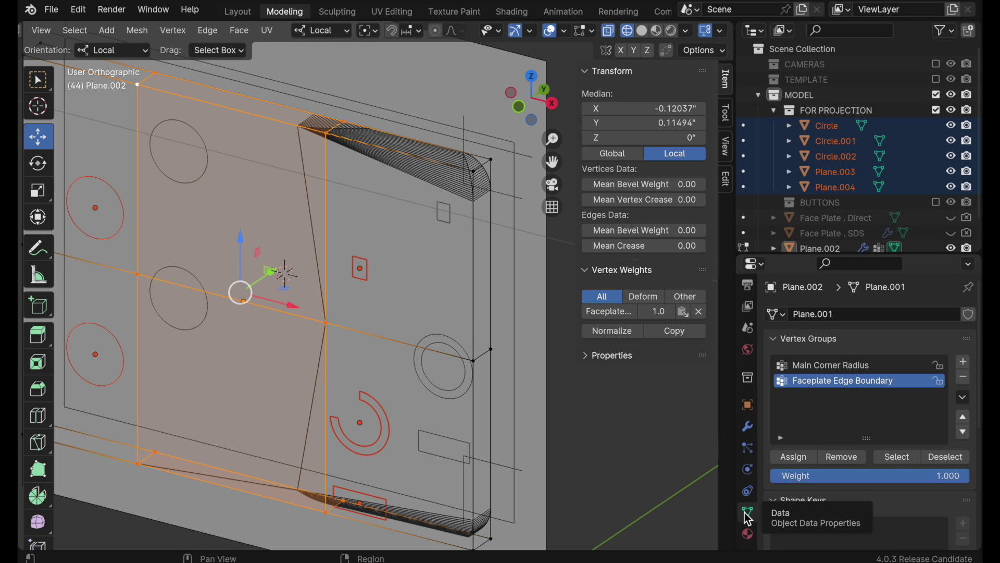
- Remove the new cut line's vertices from the Main Corner Radius vertex group
click(599, 394)
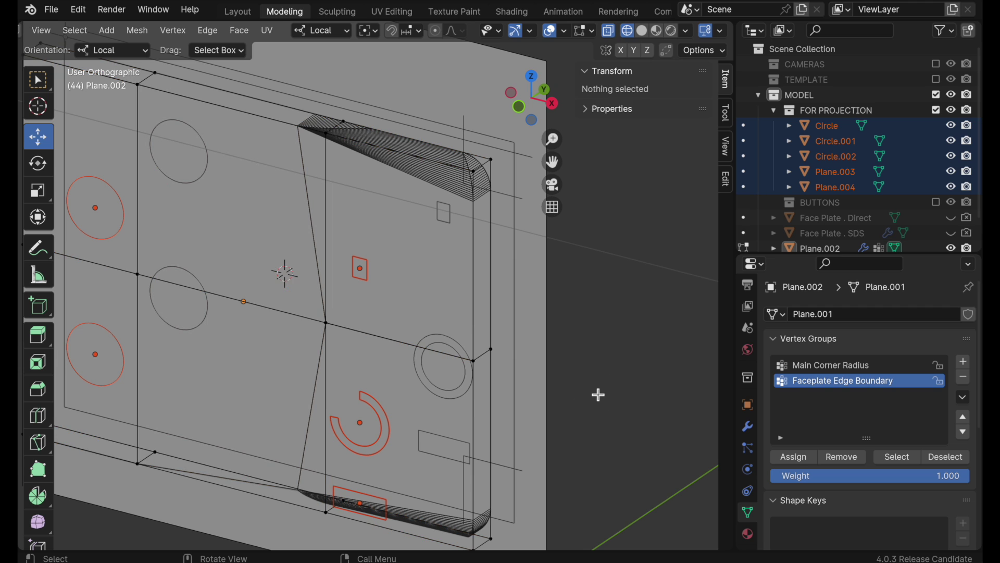
click(813, 366)
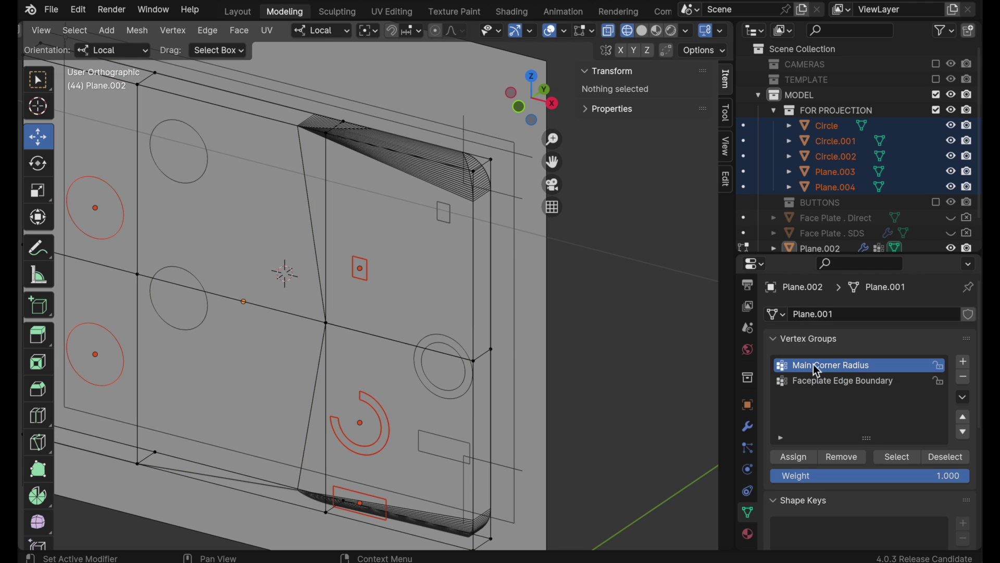
click(896, 461)
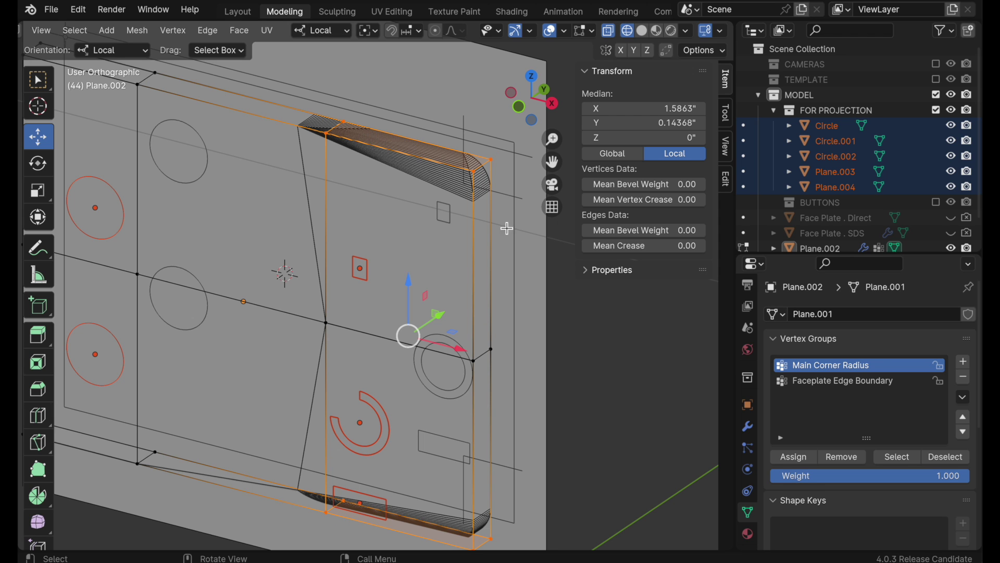
click(332, 144)
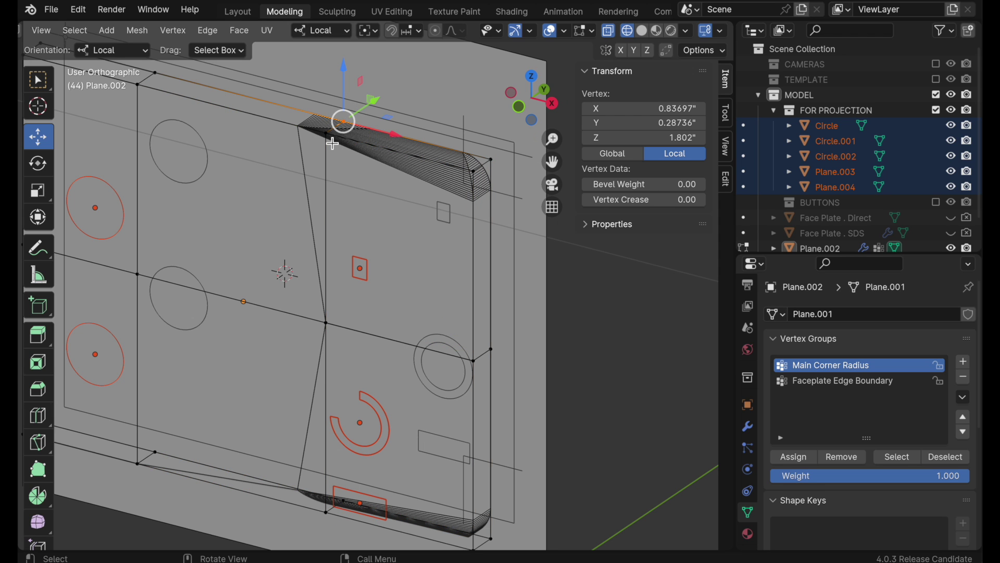
shift+click(326, 323)
shift+drag(292, 464, 354, 522)
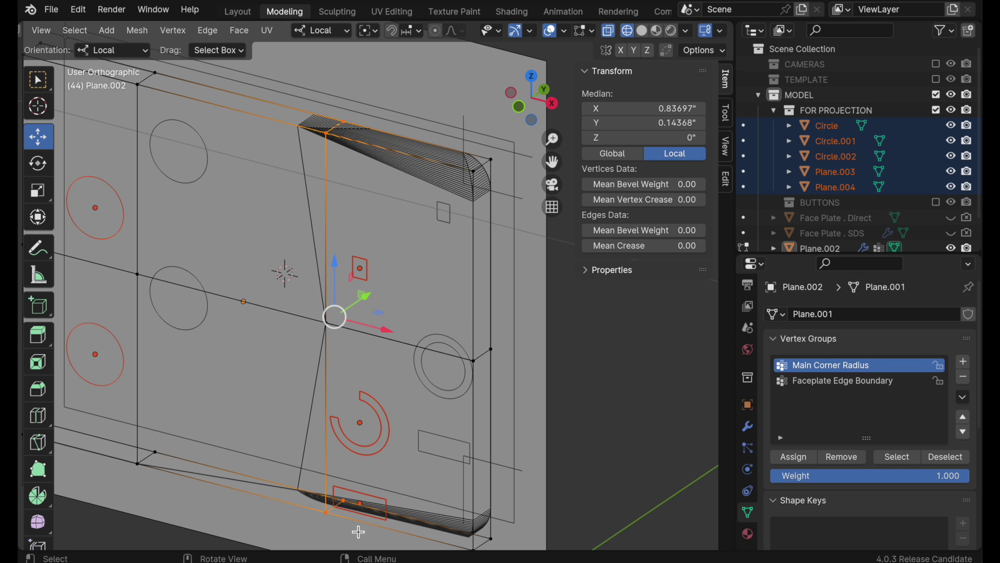
click(836, 456)
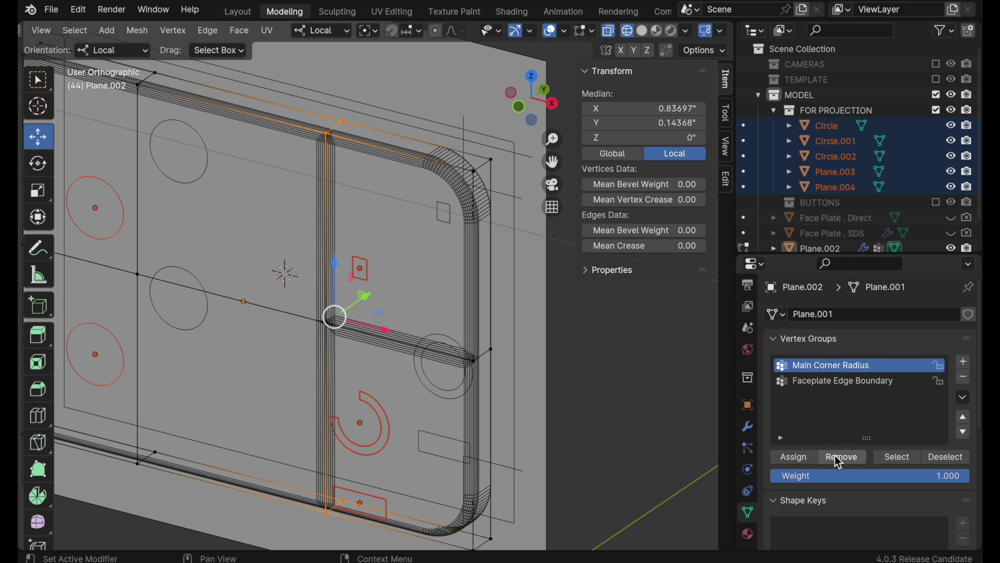
- Remove the centre-cross vertex from Faceplate Edge Boundary and return to Front Orthographic view
click(620, 346)
click(839, 381)
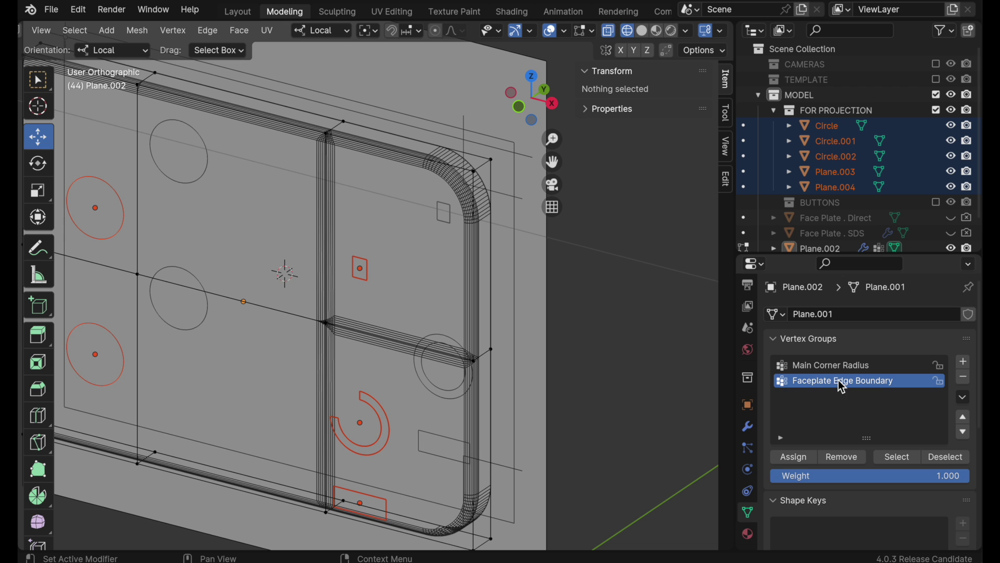
click(896, 456)
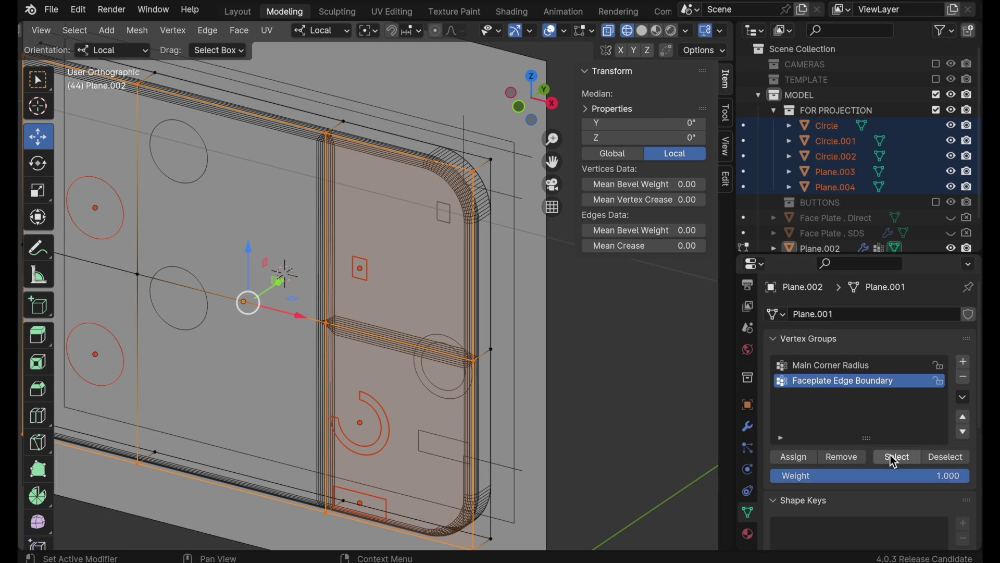
ctrl+scroll(401, 251, up, 1)
middle_drag(401, 250, 381, 283)
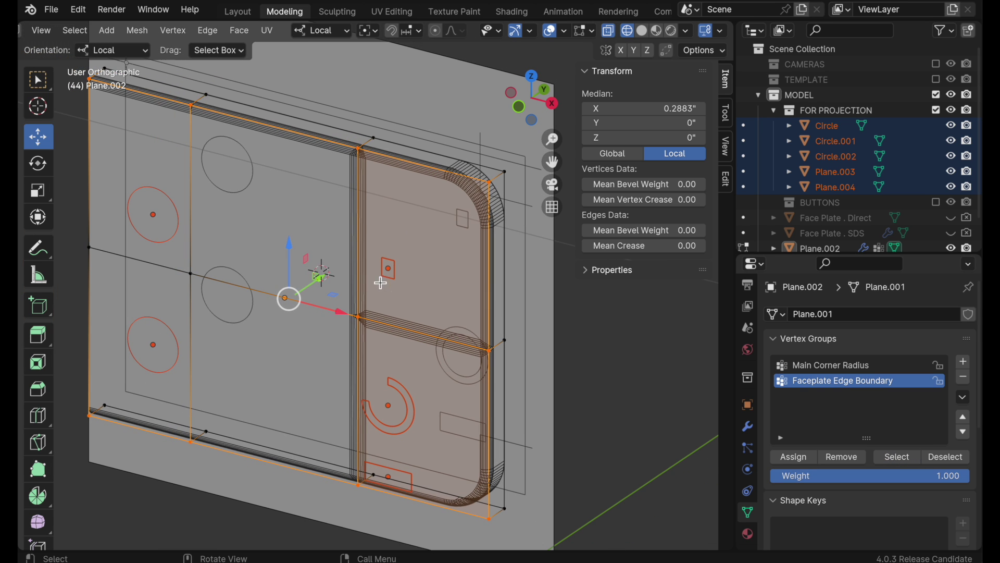
click(367, 314)
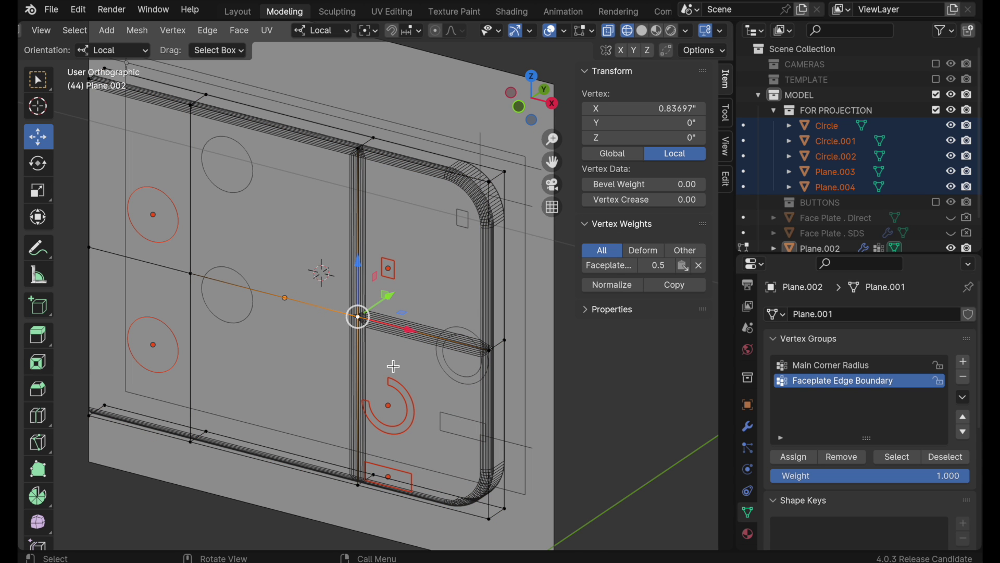
click(840, 458)
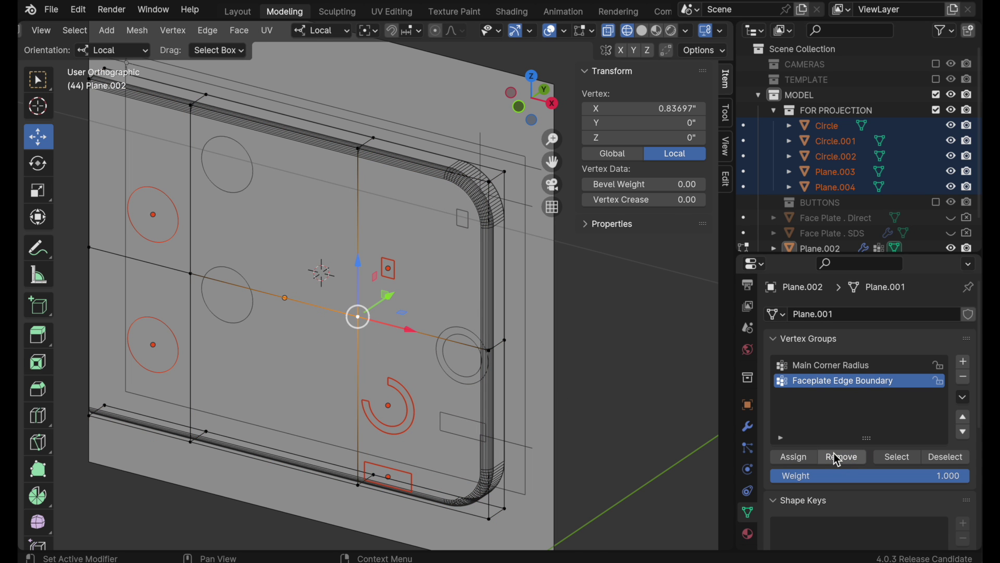
middle_drag(500, 385, 531, 124)
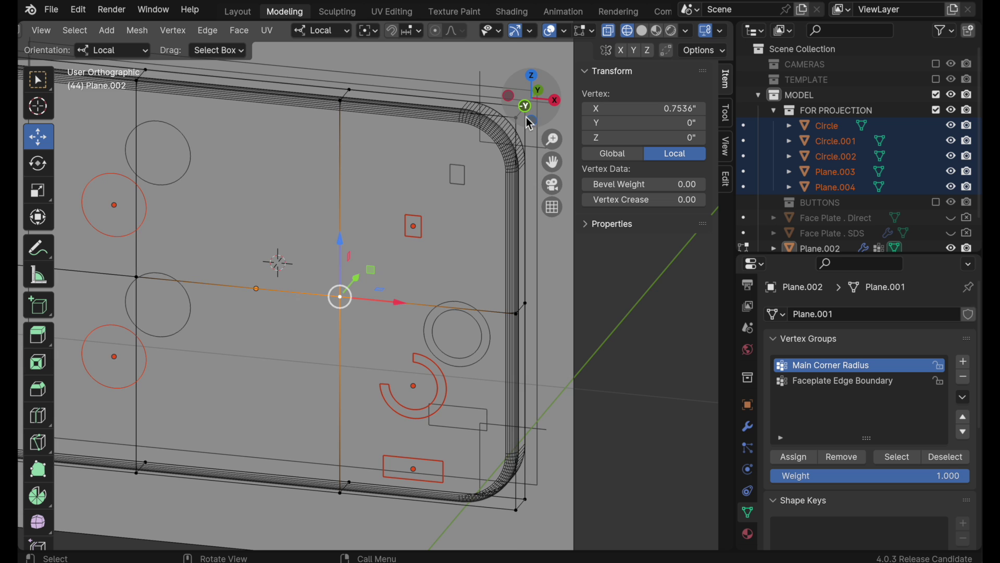
click(530, 122)
- Move the selected edge loop along local X to 1.612 in, through the ring's centre, then deselect
key(c)
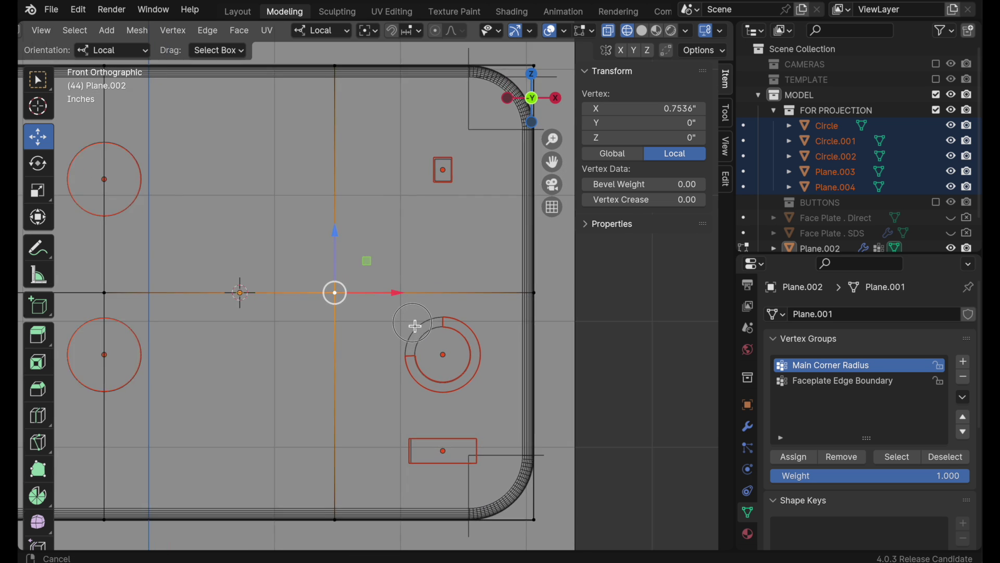
scroll(416, 325, up, 5)
key(Escape)
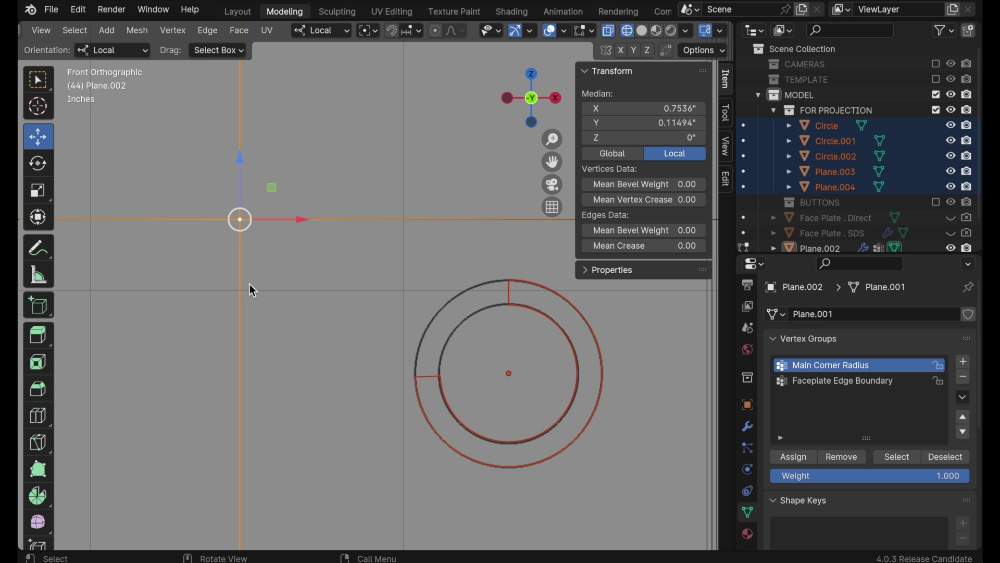
key(g)
key(x)
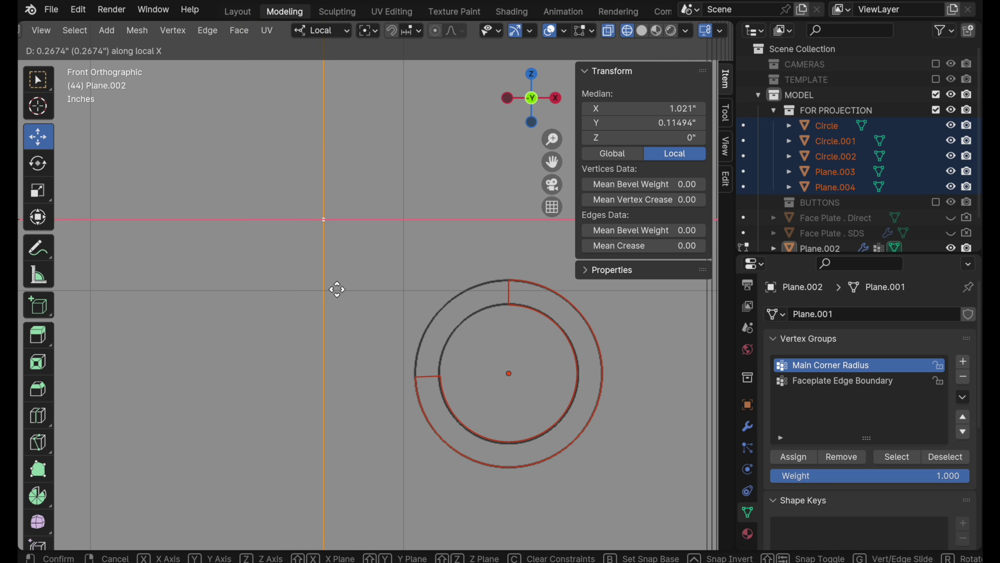
key(ctrl)
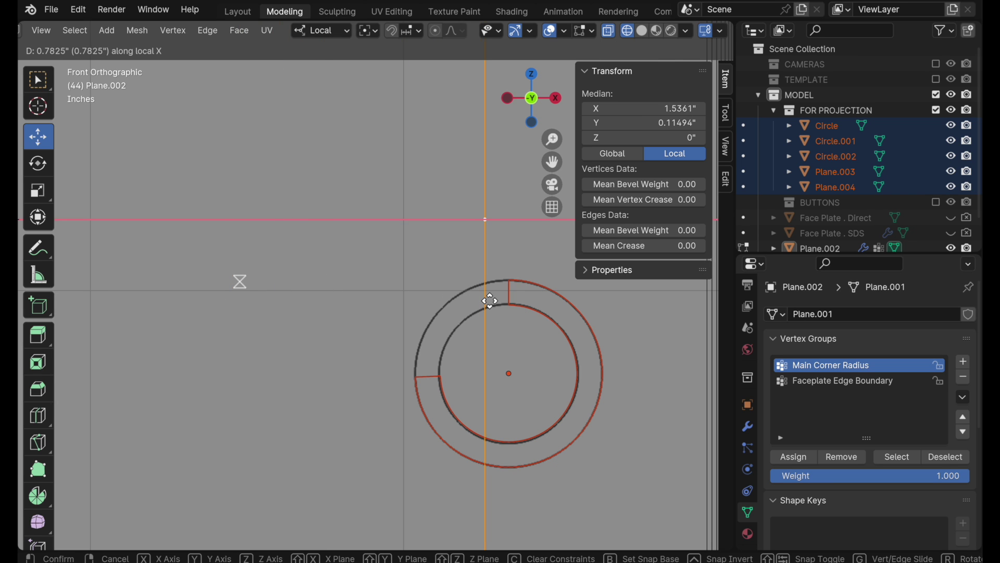
ctrl+click(504, 294)
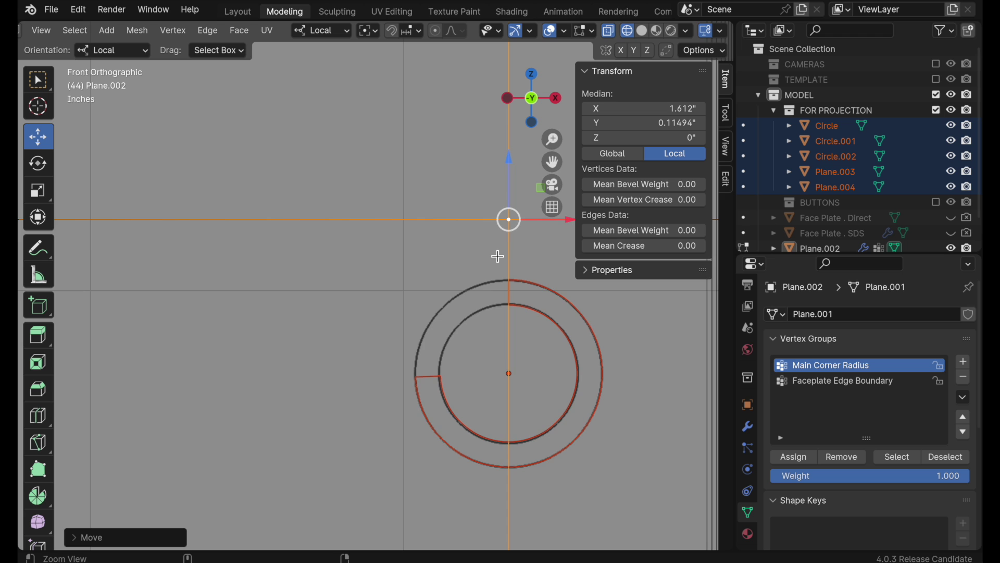
scroll(414, 339, down, 7)
scroll(417, 388, right, 2)
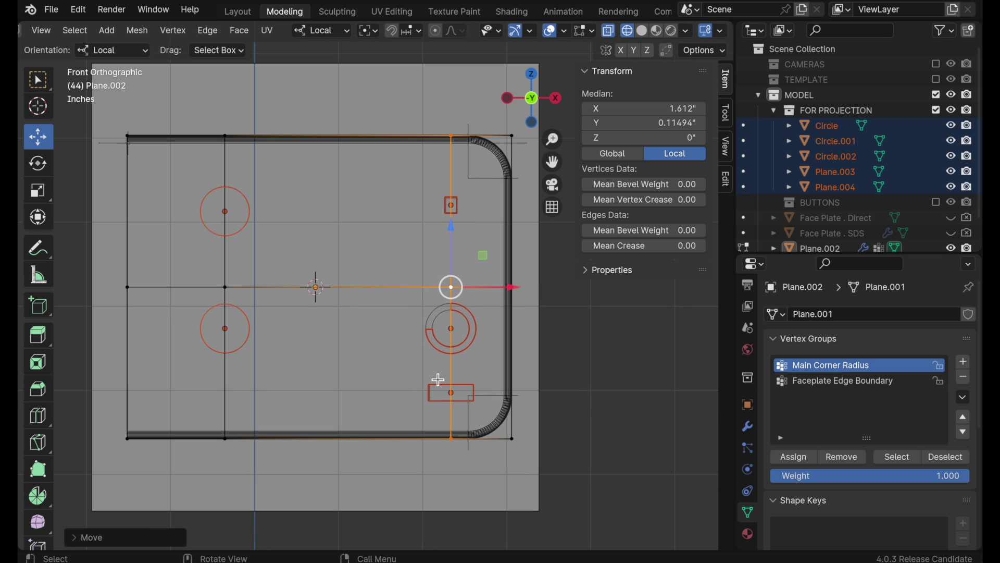
click(555, 349)
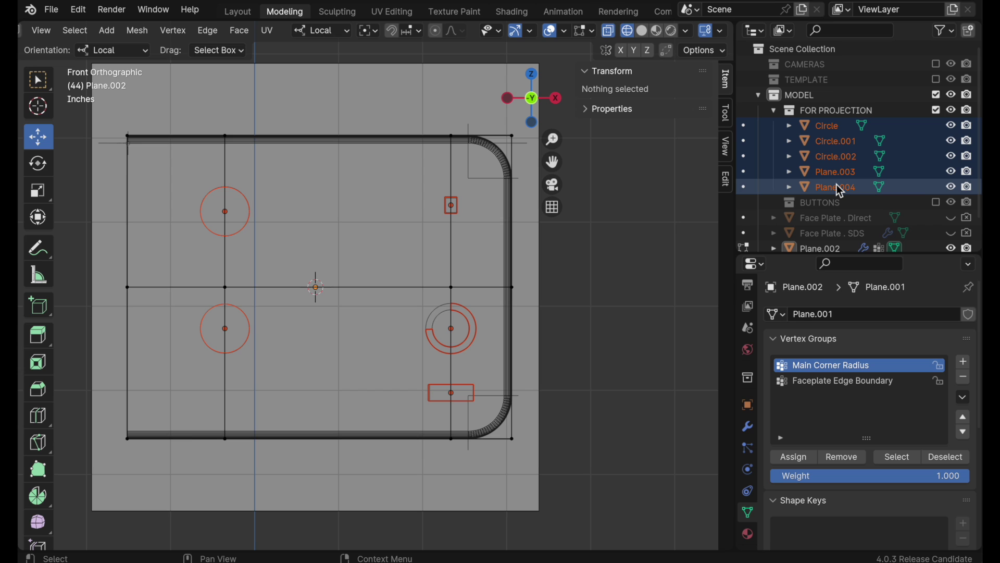
- Knife Project the circle, ring and slot outlines into the plate and box-select the new cuts
click(130, 37)
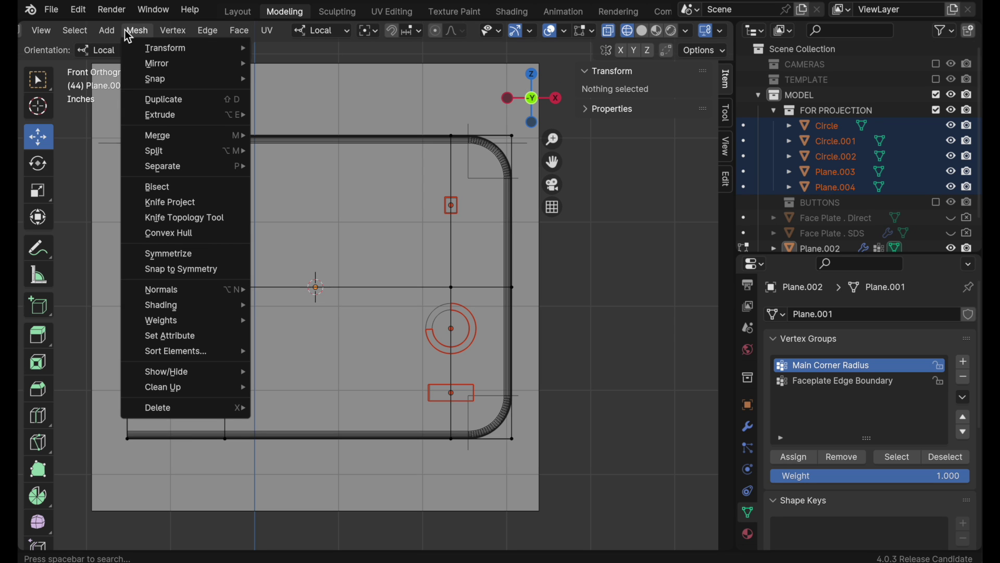
click(177, 201)
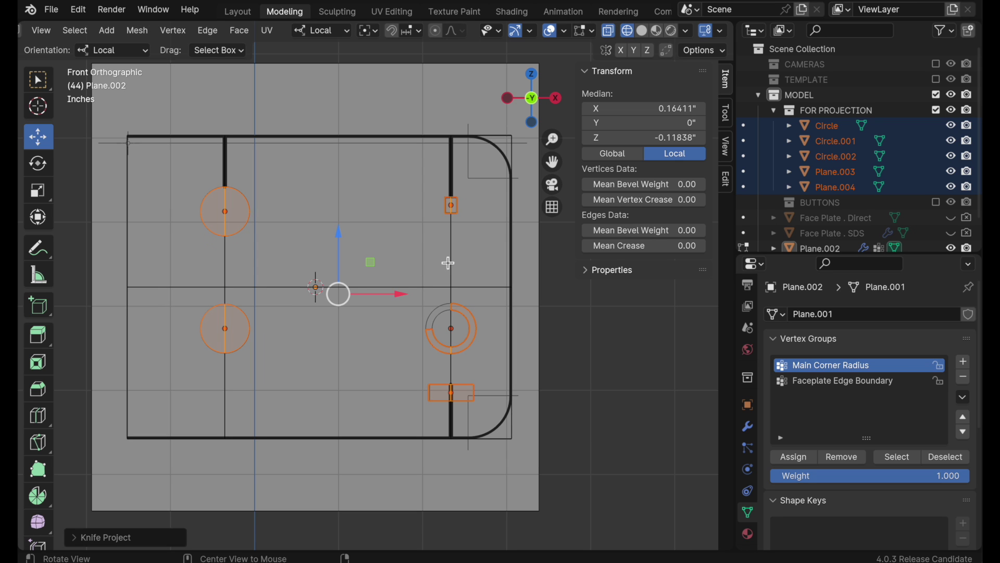
shift+middle_drag(446, 263, 439, 266)
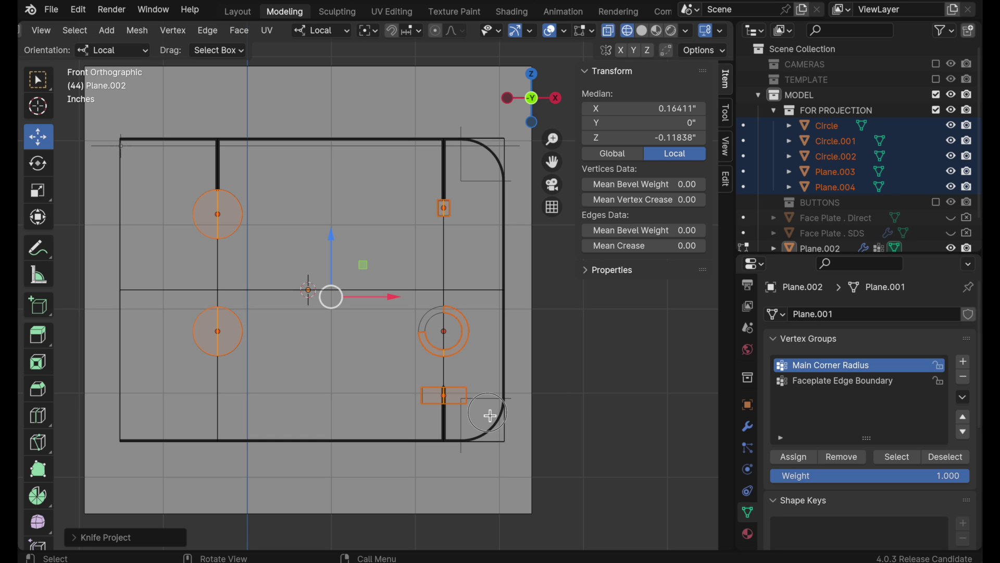
drag(488, 414, 192, 187)
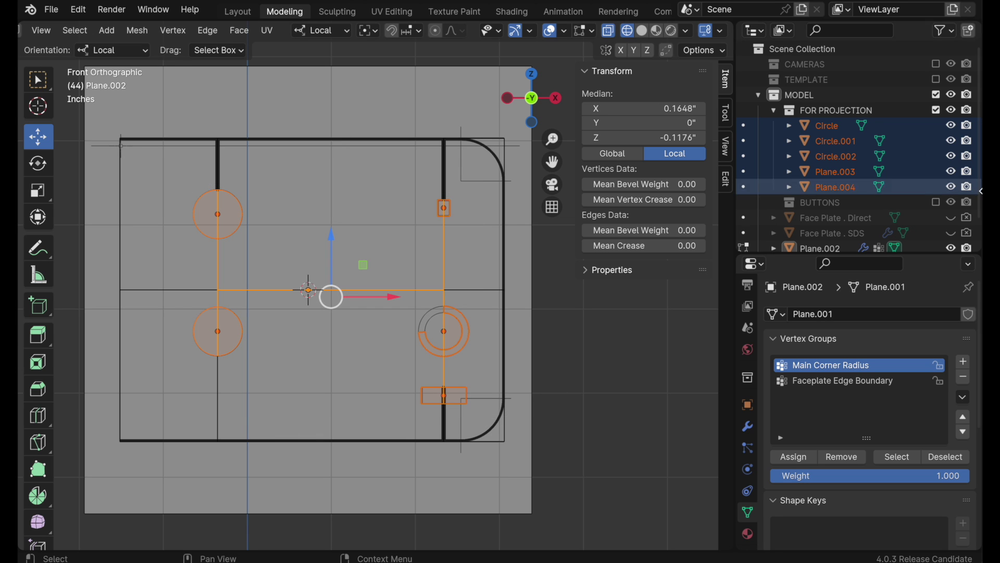
- Hide FOR PROJECTION and remove the selected outline vertices from Faceplate Edge Boundary
click(936, 110)
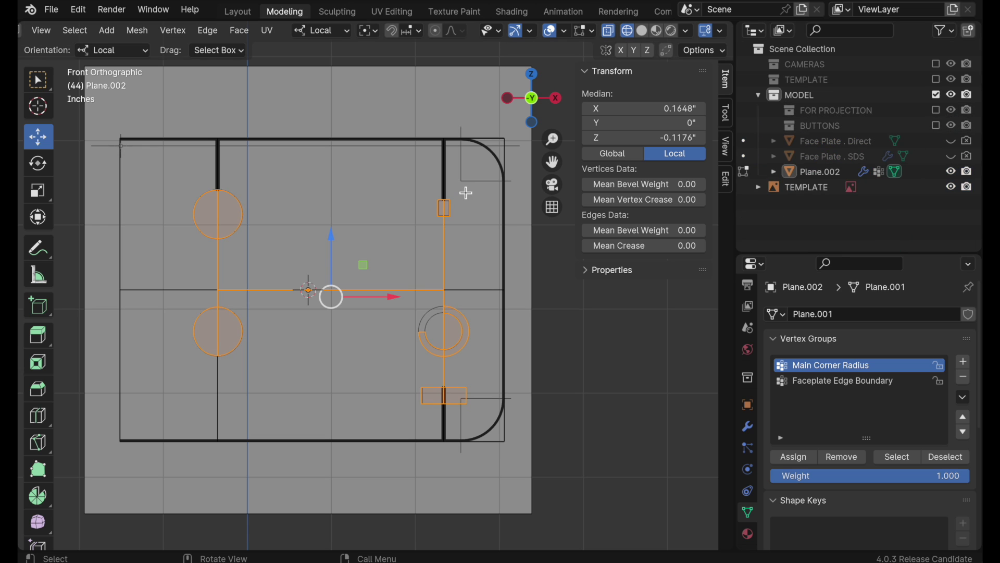
scroll(223, 29, left, 3)
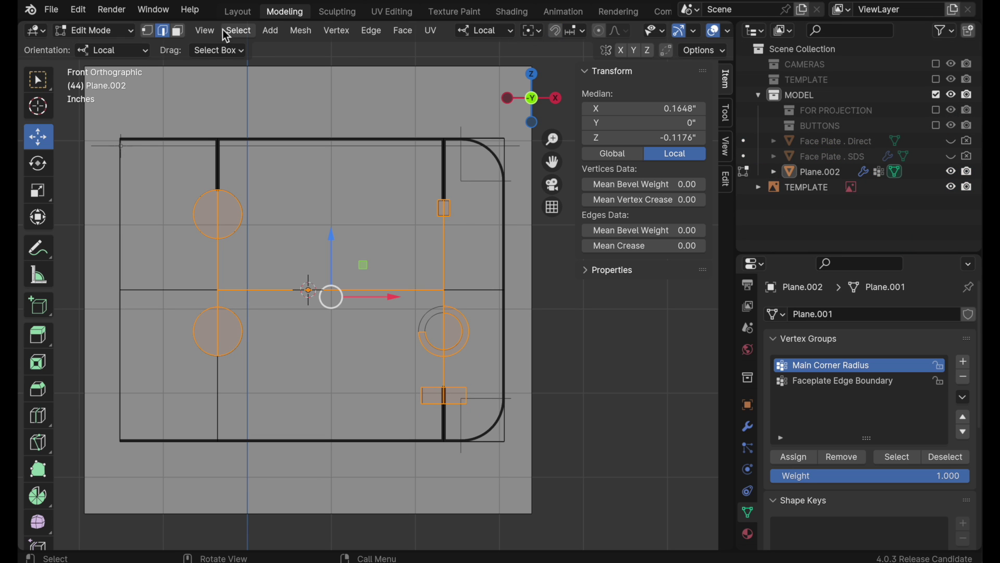
click(147, 30)
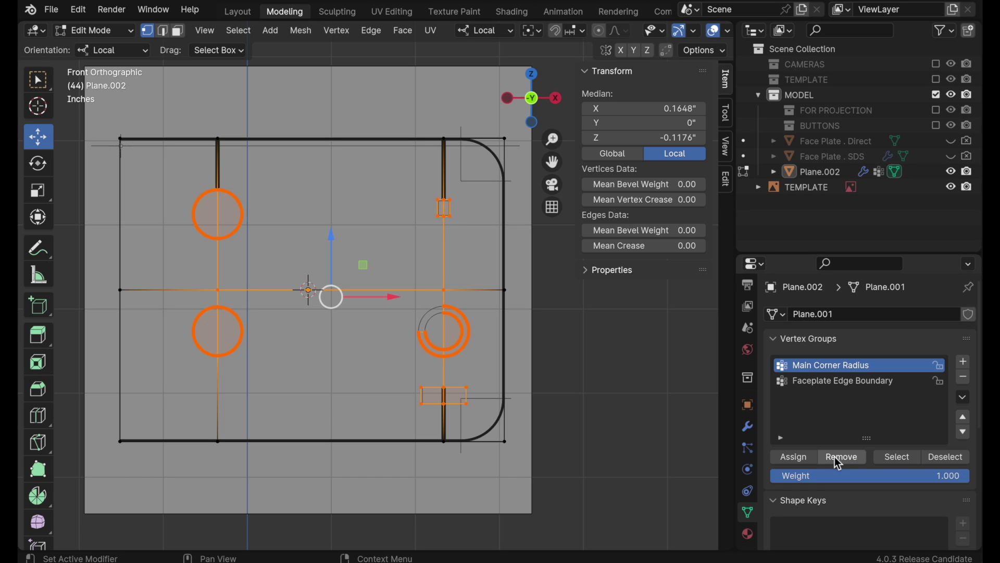
click(828, 386)
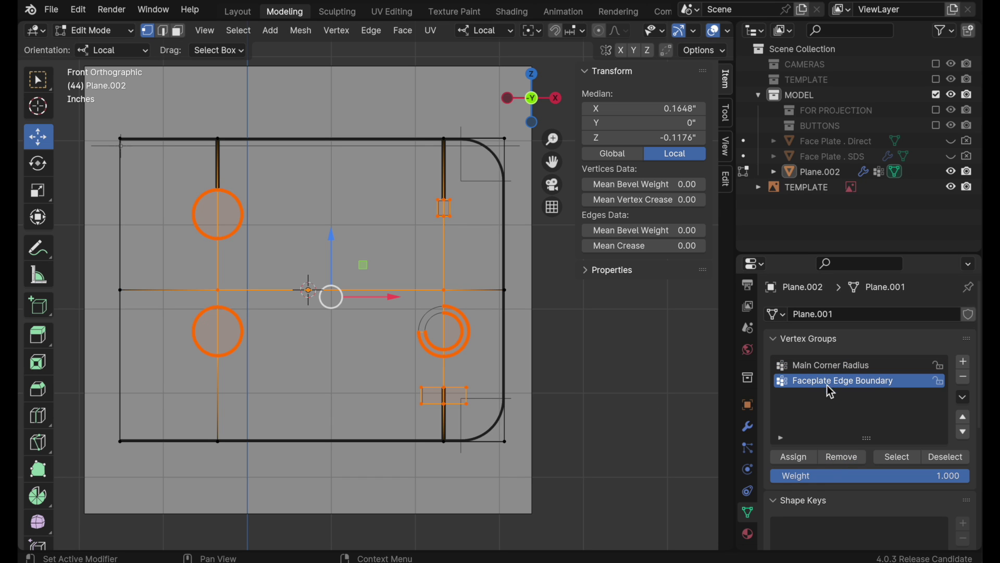
click(836, 458)
middle_drag(458, 301, 454, 192)
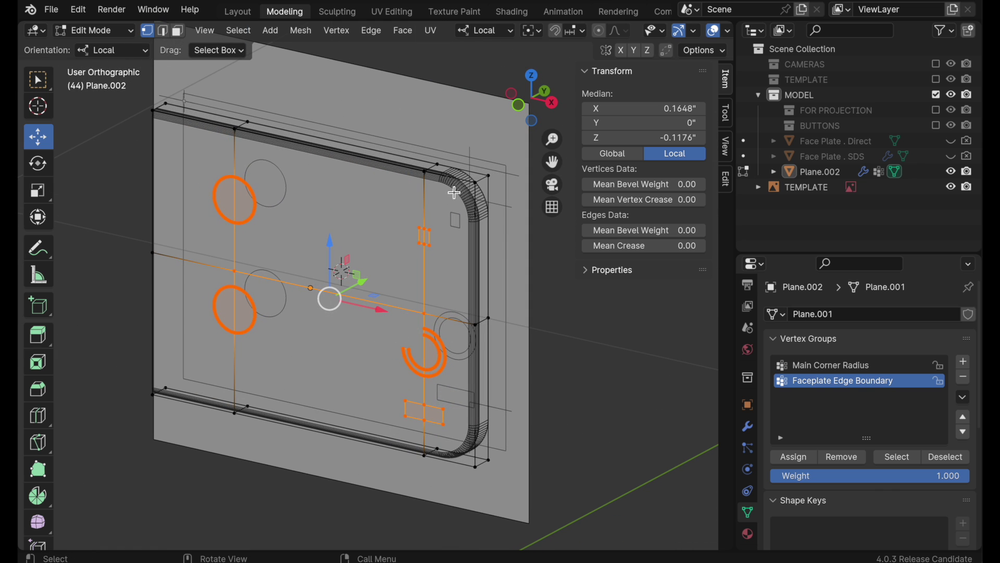
click(536, 373)
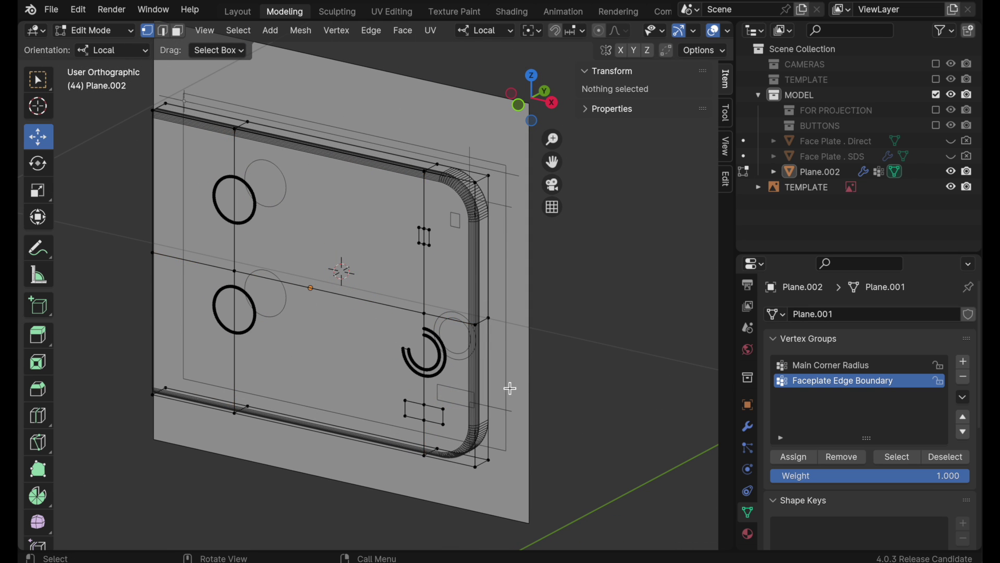
shift+middle_drag(509, 386, 417, 411)
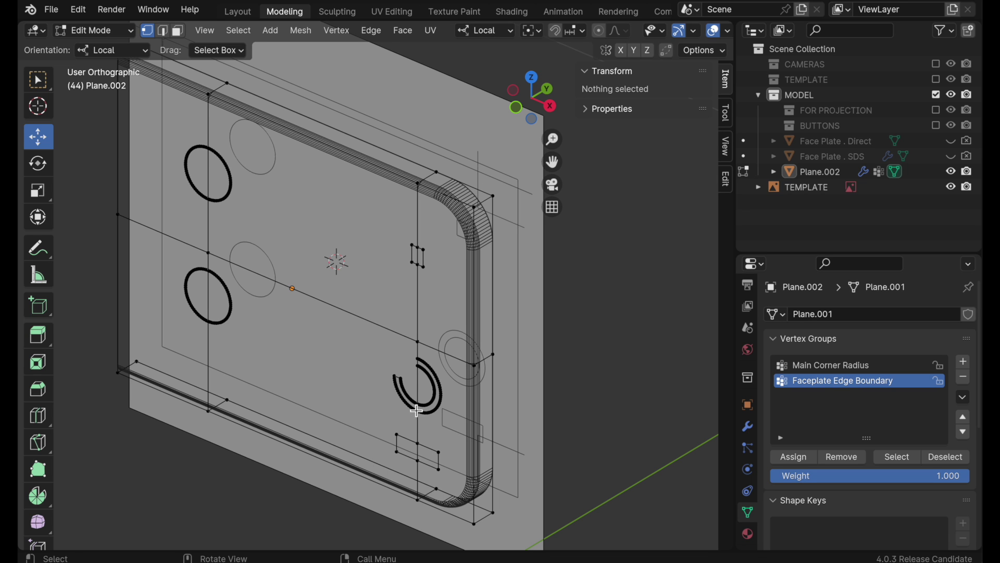
mouse_move(417, 411)
middle_down()
mouse_move(423, 404)
mouse_move(415, 406)
middle_up()
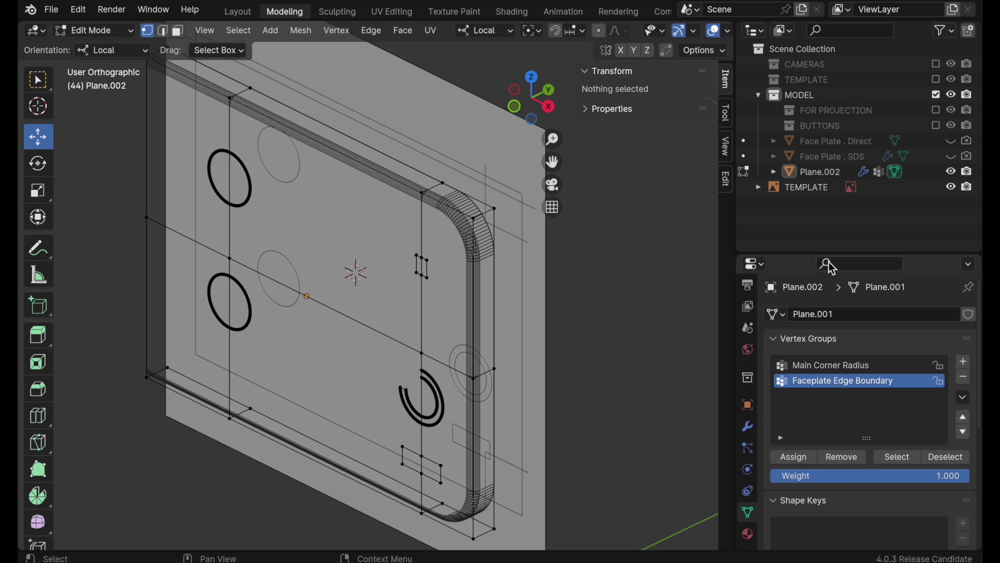
- Hide TEMPLATE, go to Front view, and select both dial circle faces in face mode
click(951, 186)
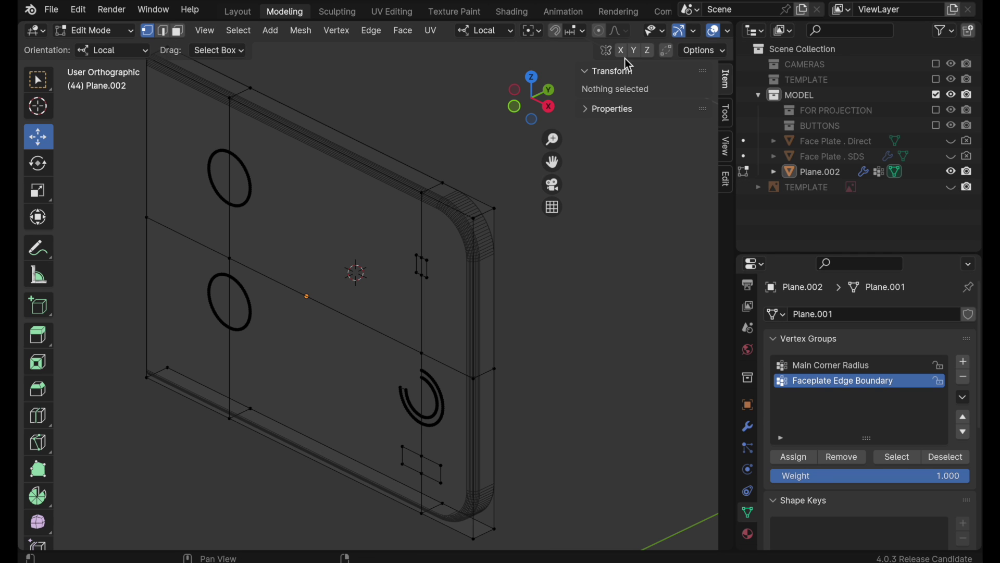
click(515, 106)
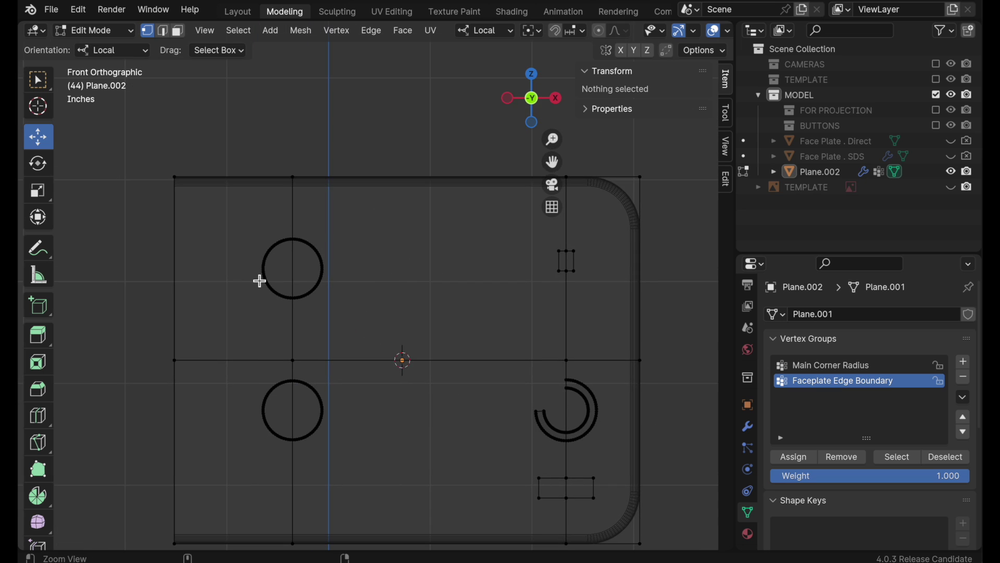
scroll(259, 280, up, 4)
click(179, 31)
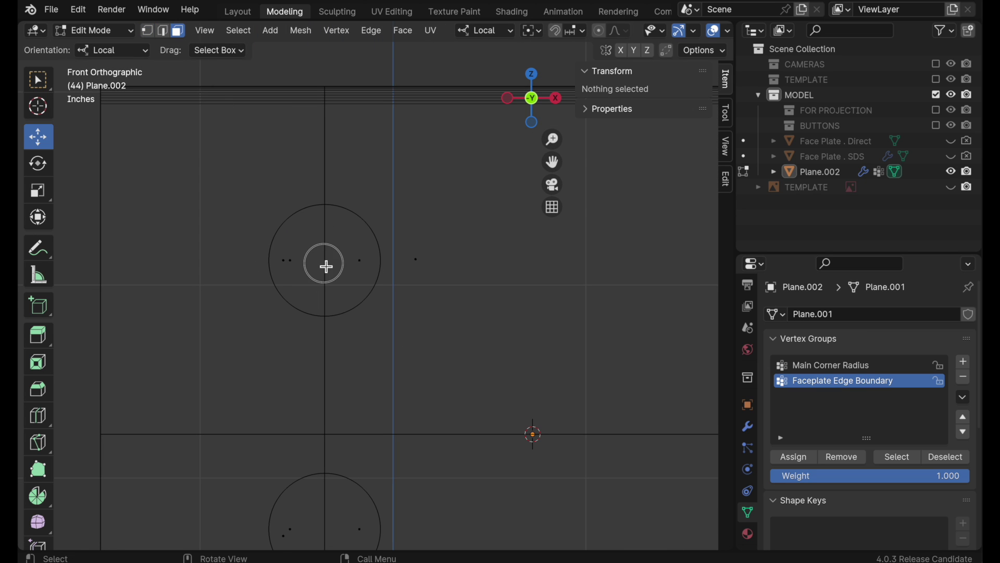
click(326, 263)
shift+scroll(368, 186, down, 5)
shift+click(315, 365)
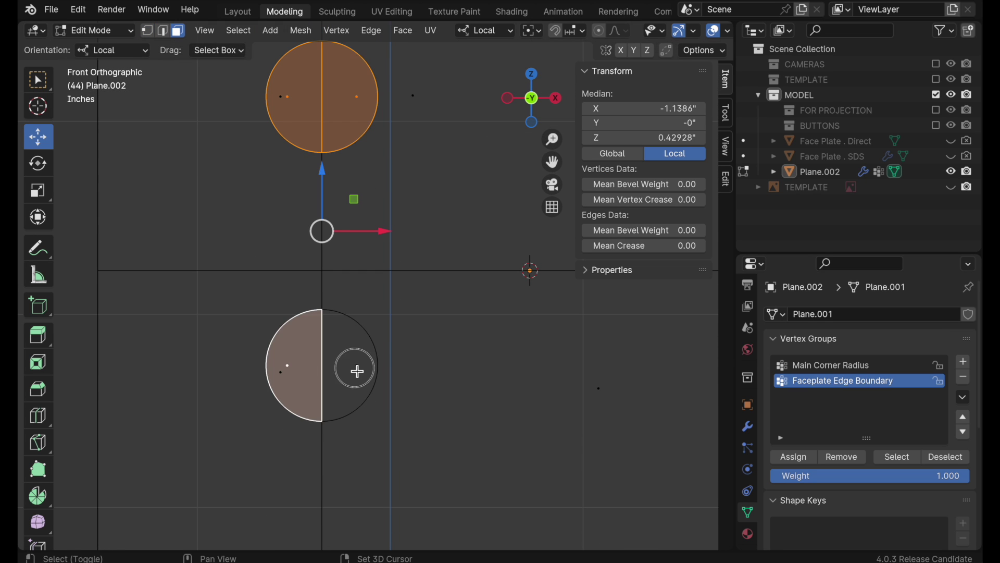
shift+click(355, 368)
middle_drag(355, 368, 331, 402)
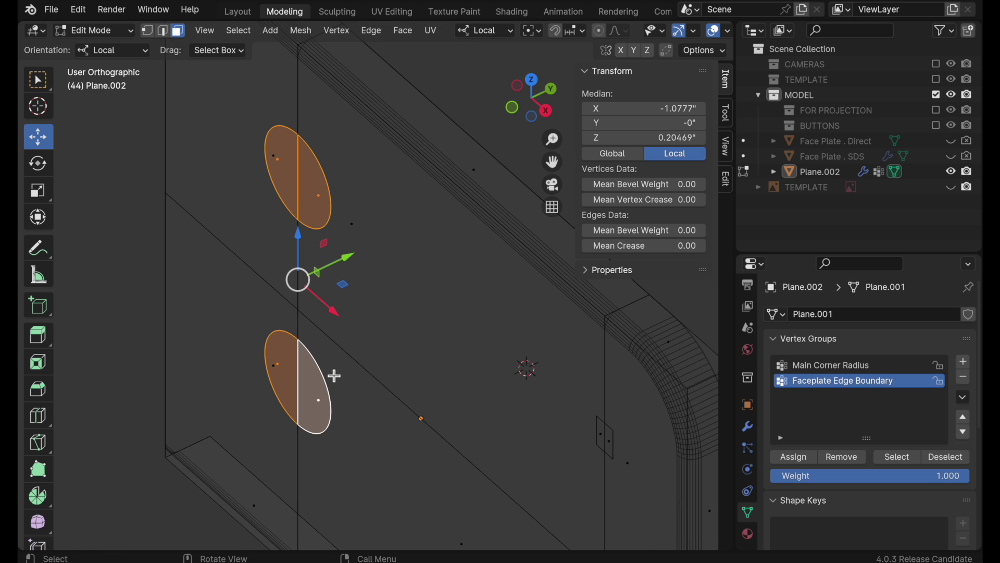
- Extrude the two circle faces and delete them, leaving open round holes
key(e)
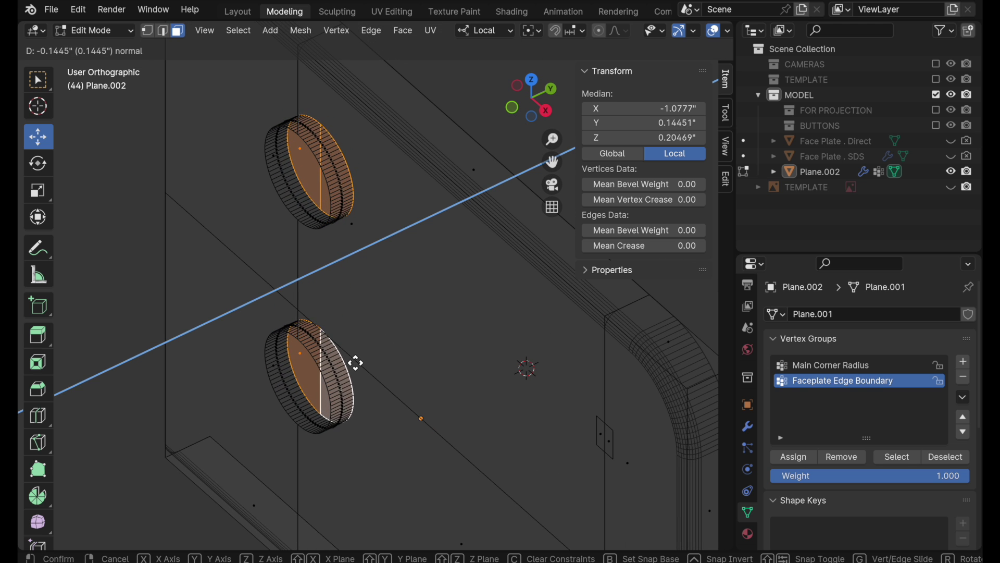
click(346, 363)
key(x)
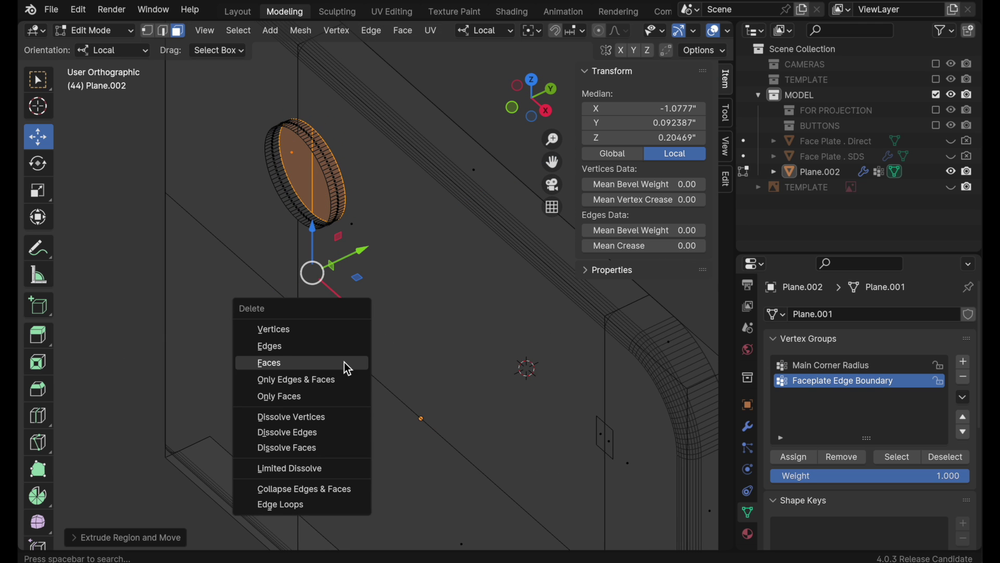
click(344, 361)
middle_drag(344, 362, 386, 338)
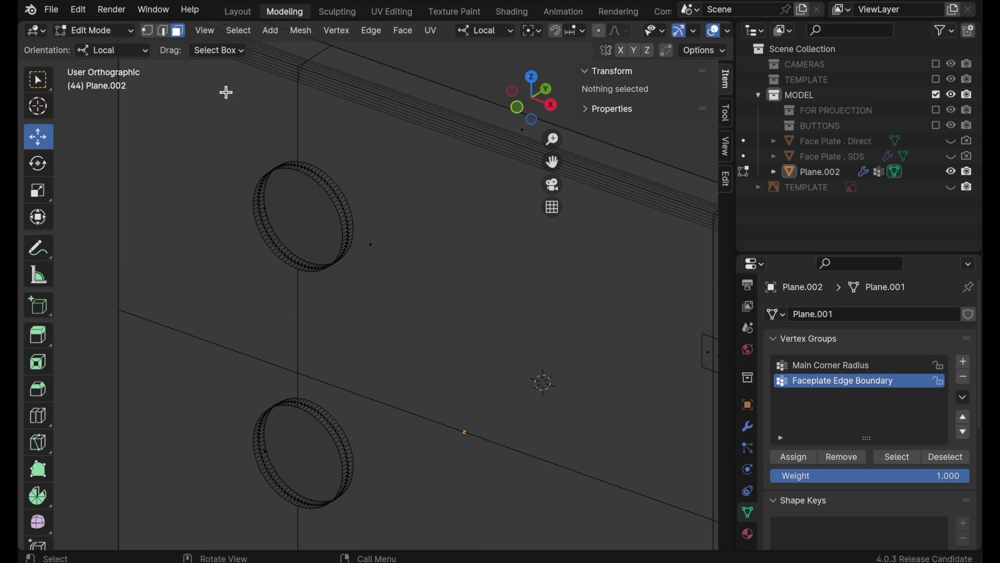
- Select the outer edge loops of both the upper and lower dial holes
click(163, 32)
scroll(333, 229, up, 8)
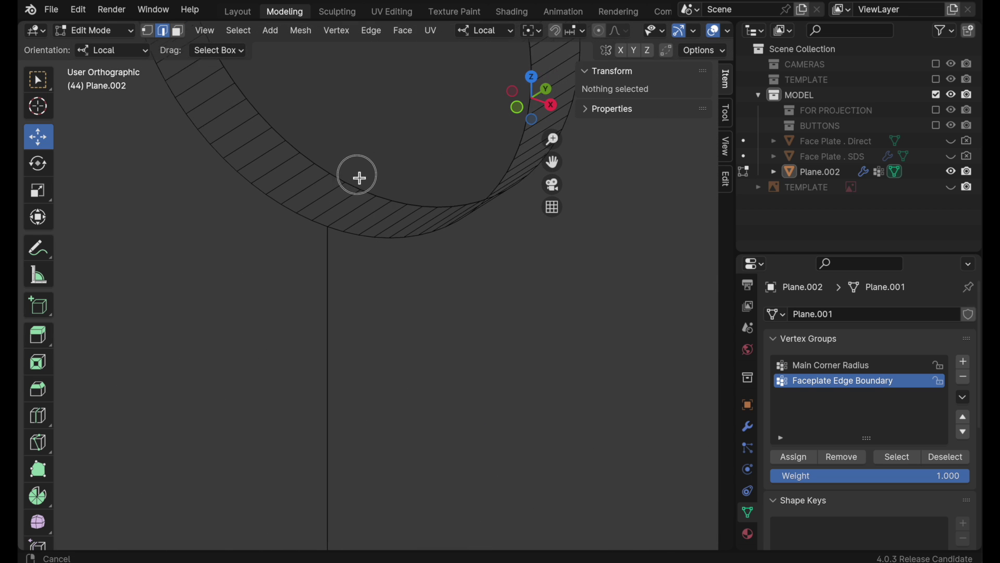
alt+click(290, 208)
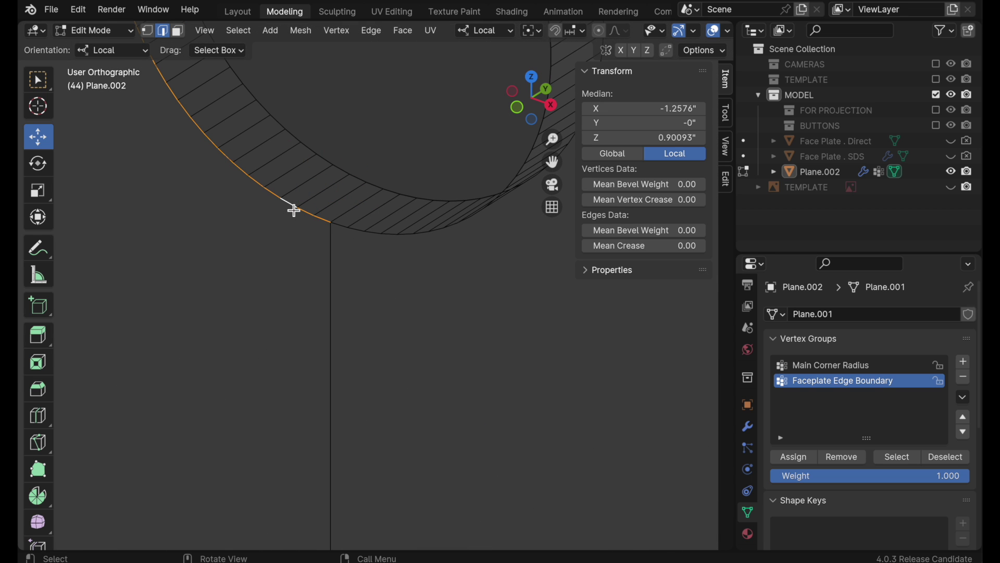
alt+shift+click(365, 230)
scroll(379, 229, down, 3)
shift+scroll(393, 237, down, 6)
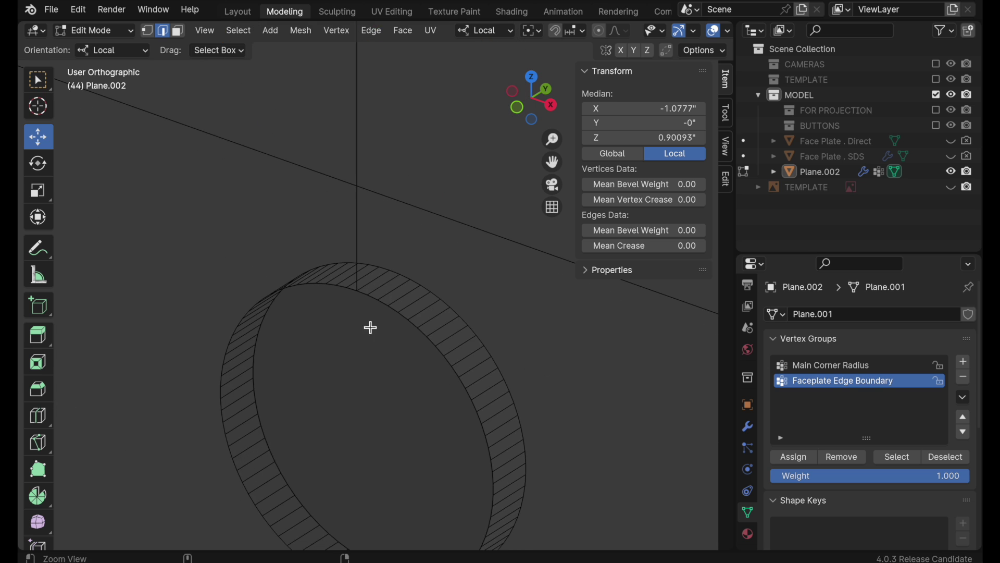
alt+click(404, 274)
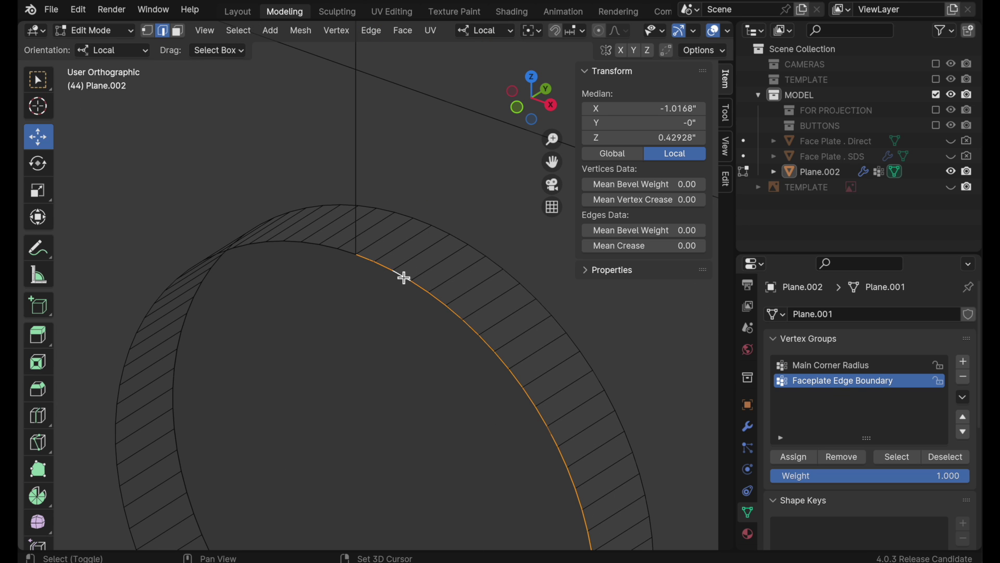
alt+shift+click(316, 248)
scroll(344, 255, down, 8)
shift+scroll(336, 333, up, 5)
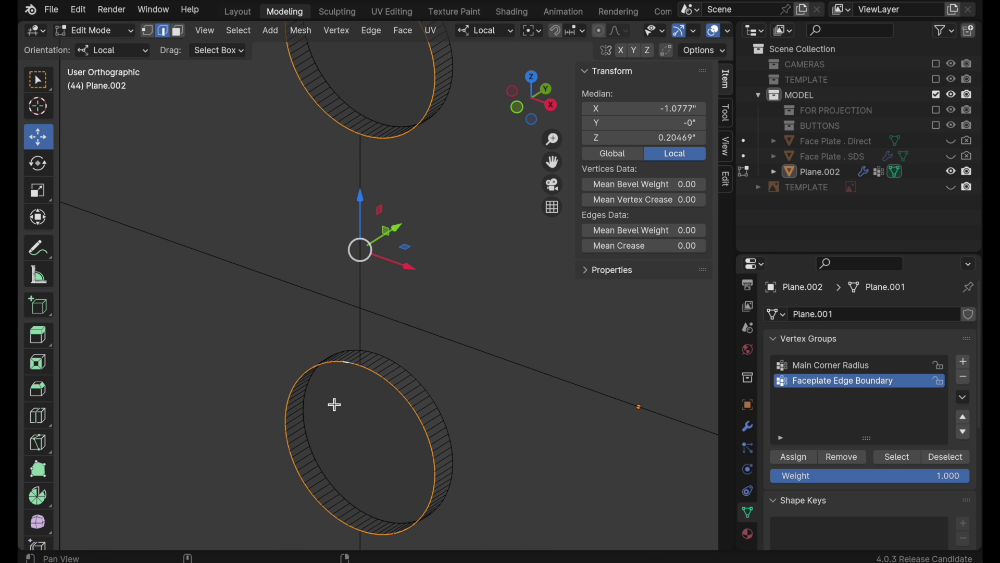
click(147, 30)
middle_drag(319, 118, 373, 308)
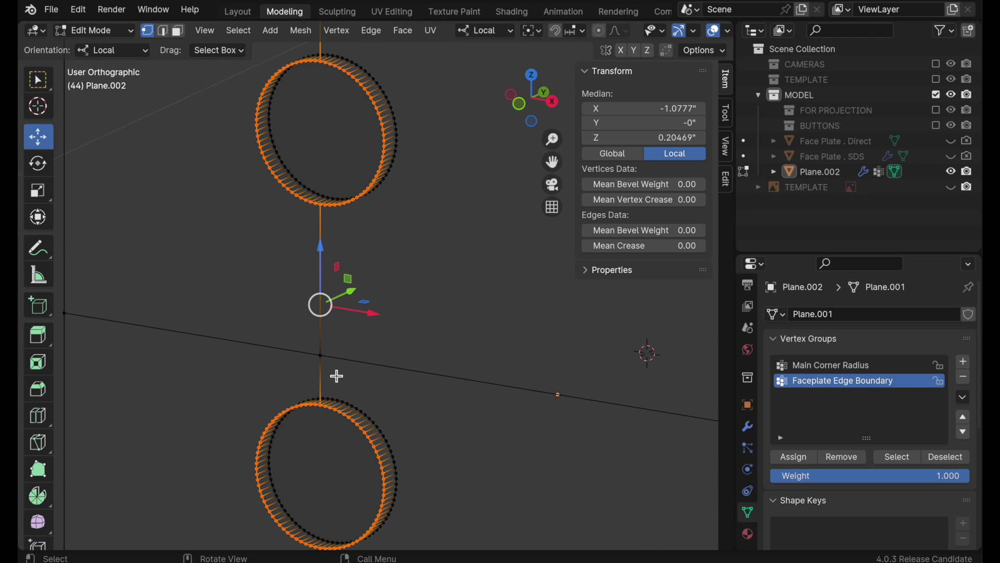
- Add a new vertex group and start naming it 'Dial'
click(963, 363)
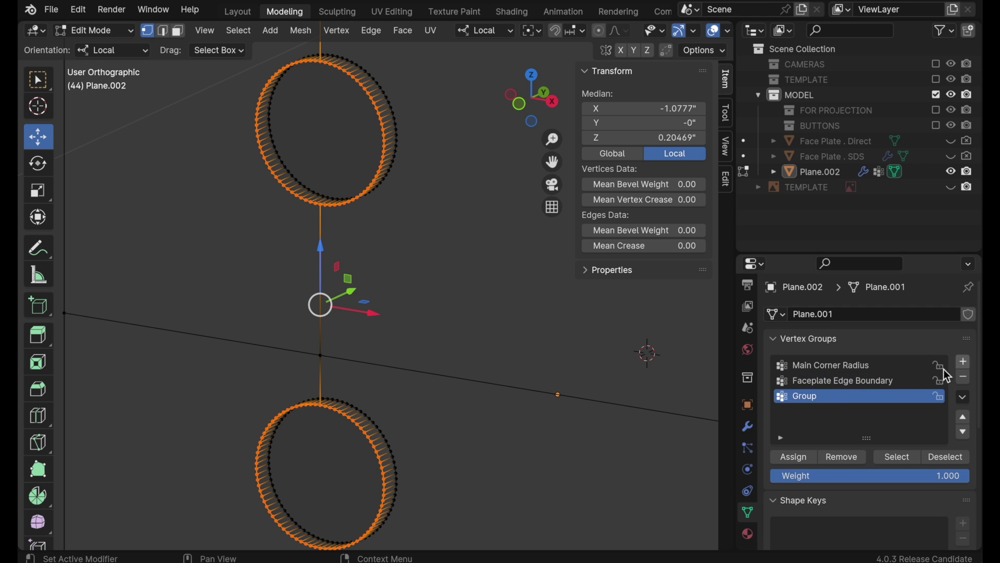
double_click(811, 398)
text(Dials 1 & 2)
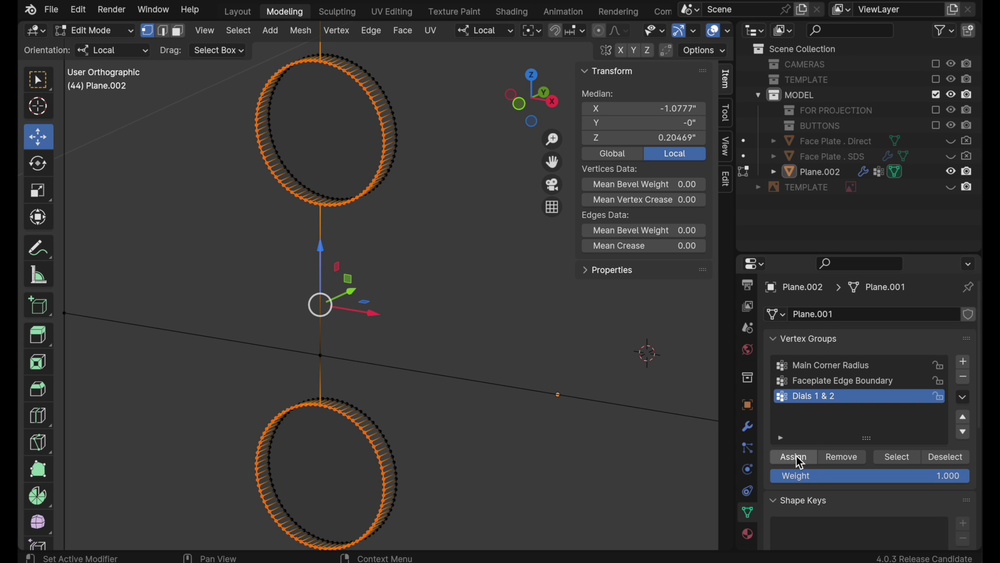
- Deselect the mesh, collapse the first Bevel modifier, and add a new Bevel modifier
click(748, 427)
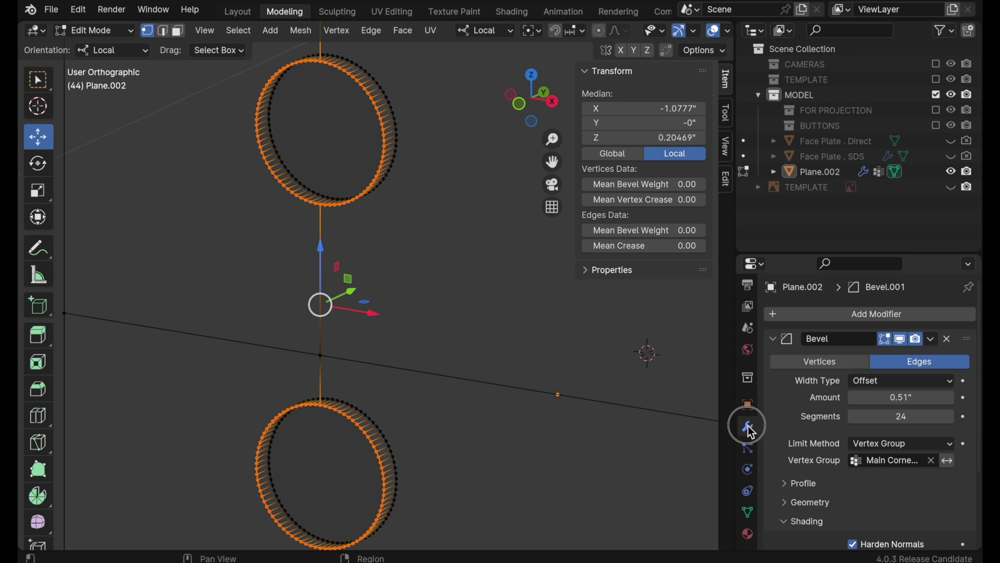
click(427, 222)
ctrl+middle_drag(331, 195, 451, 265)
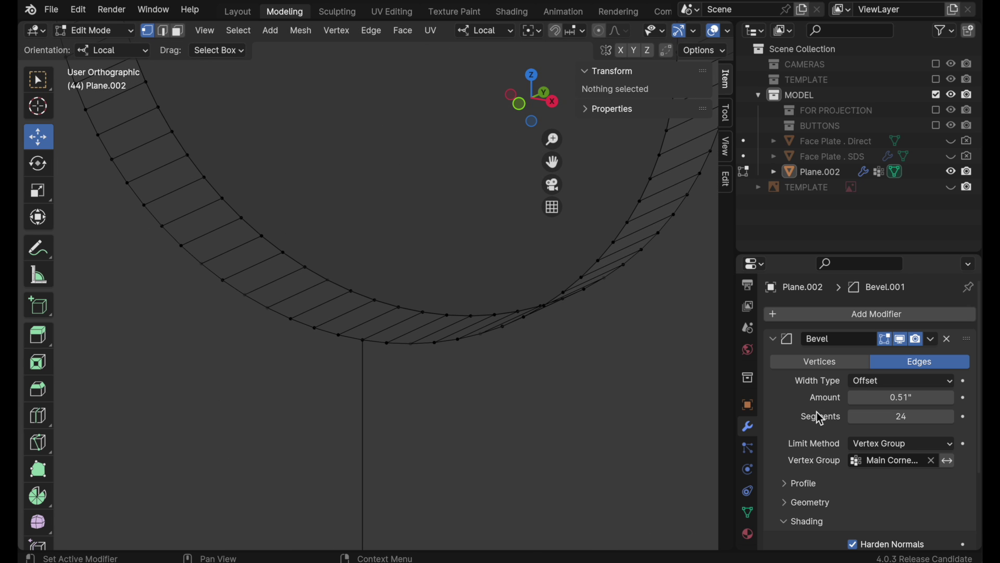
click(773, 339)
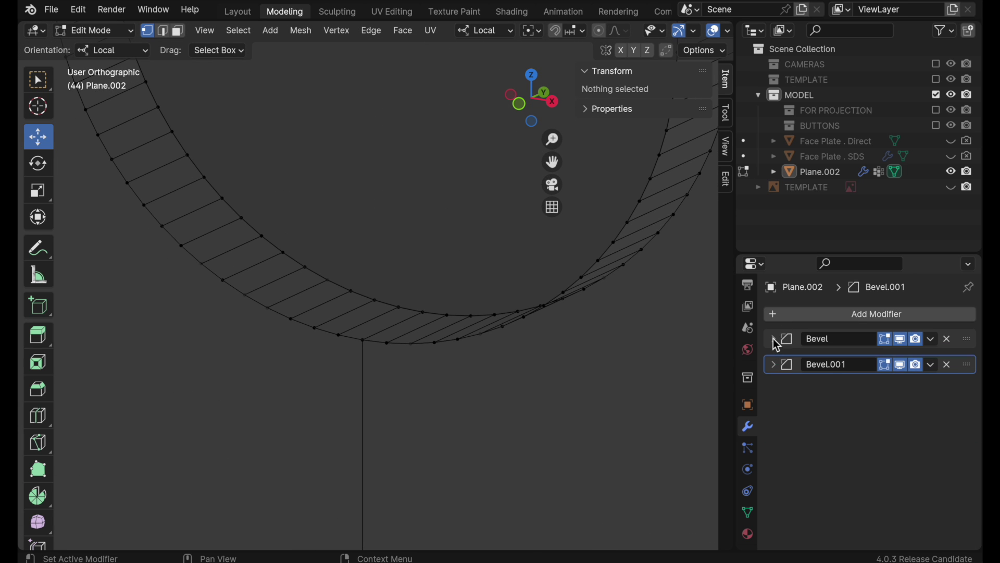
click(797, 313)
mouse_move(796, 313)
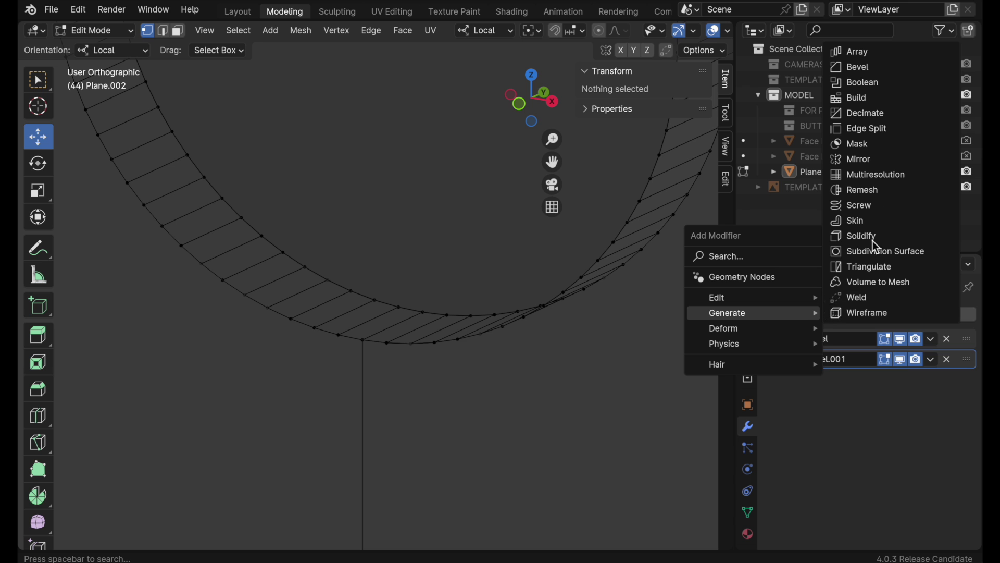
click(872, 68)
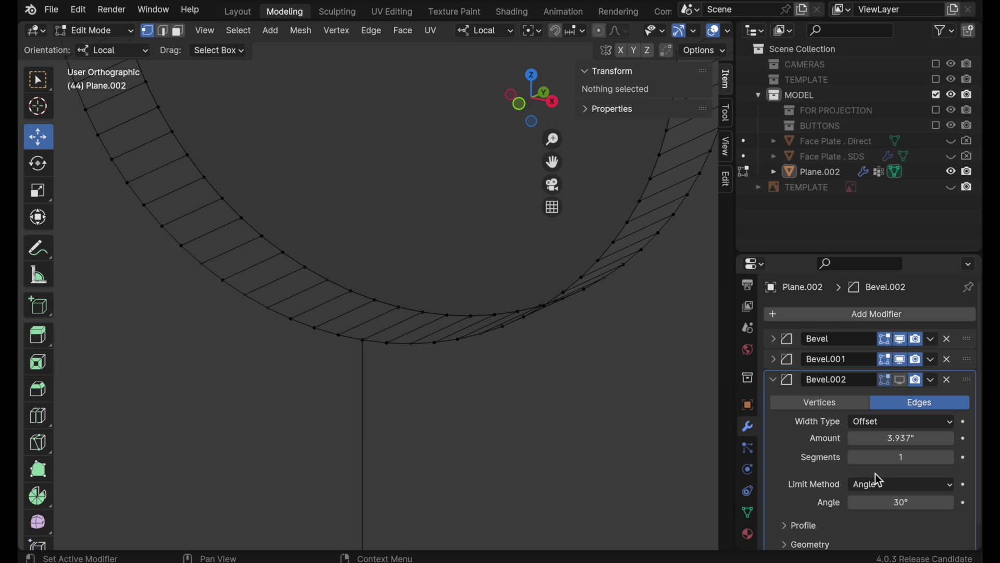
- Limit the new bevel to the Dials 1 & 2 vertex group with amount .02
click(895, 486)
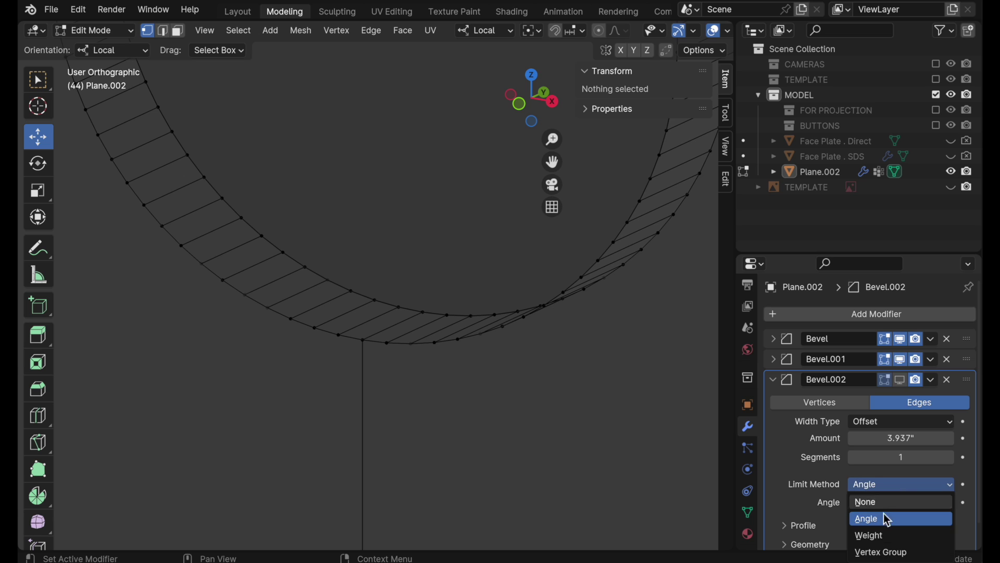
click(884, 546)
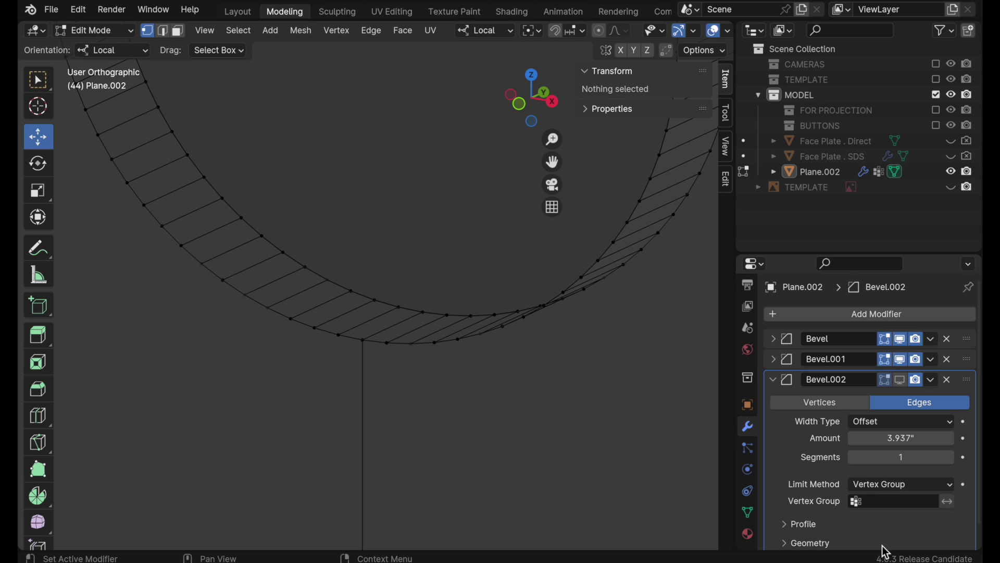
click(862, 504)
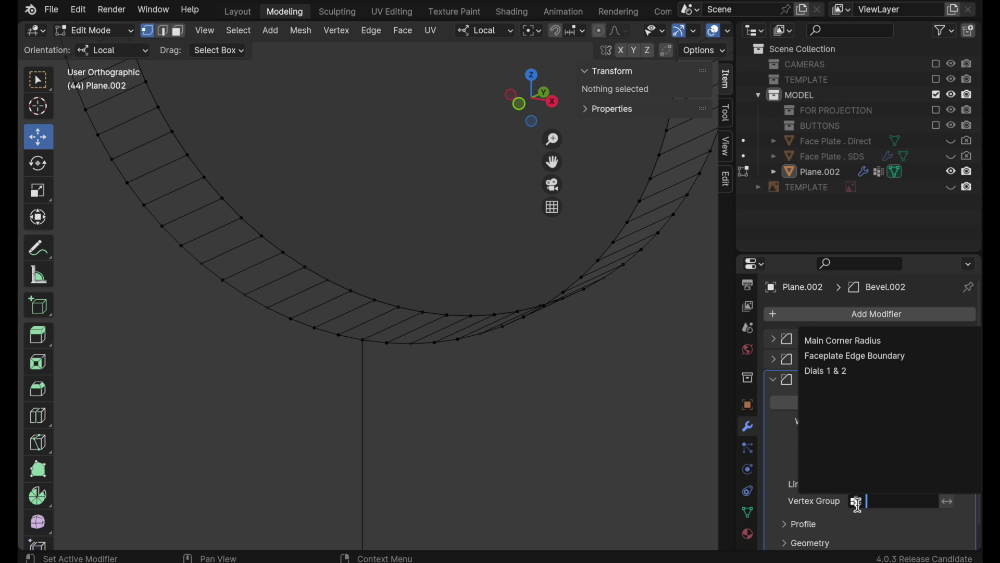
click(844, 376)
click(909, 440)
text(.)
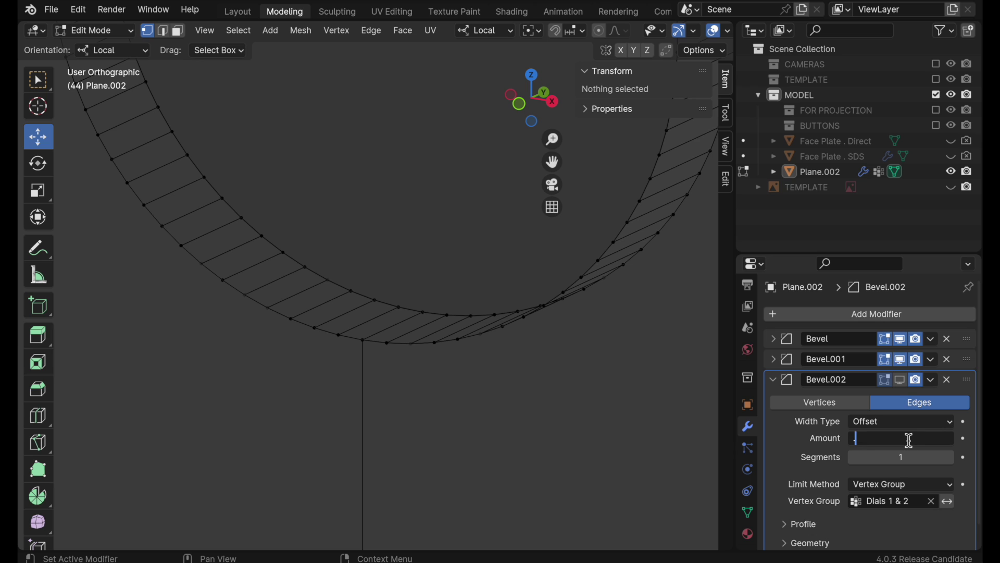
text(02)
key(Return)
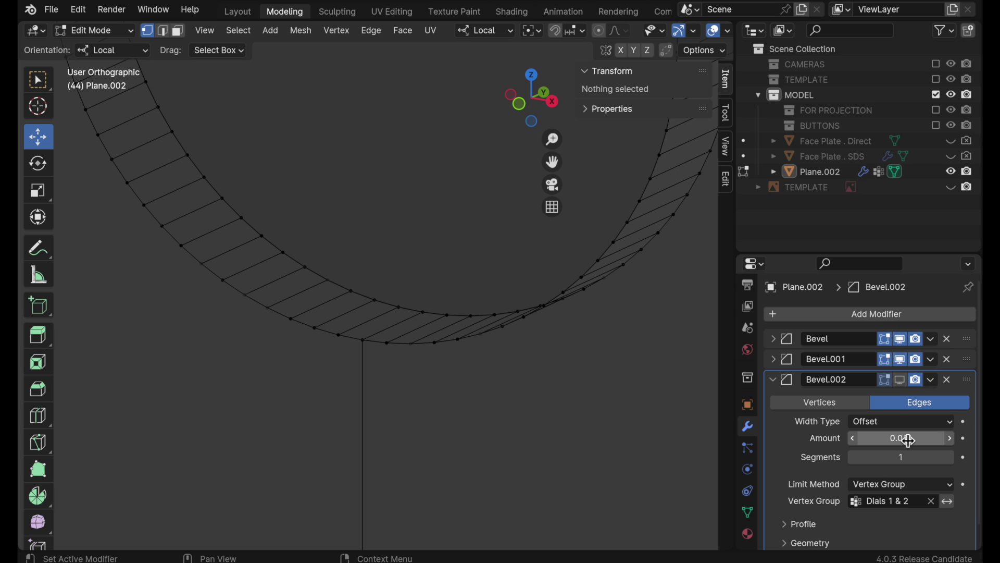
- Rename the modifier 'Dials 1 & 2', show it in the viewport, and set 3 segments
click(813, 376)
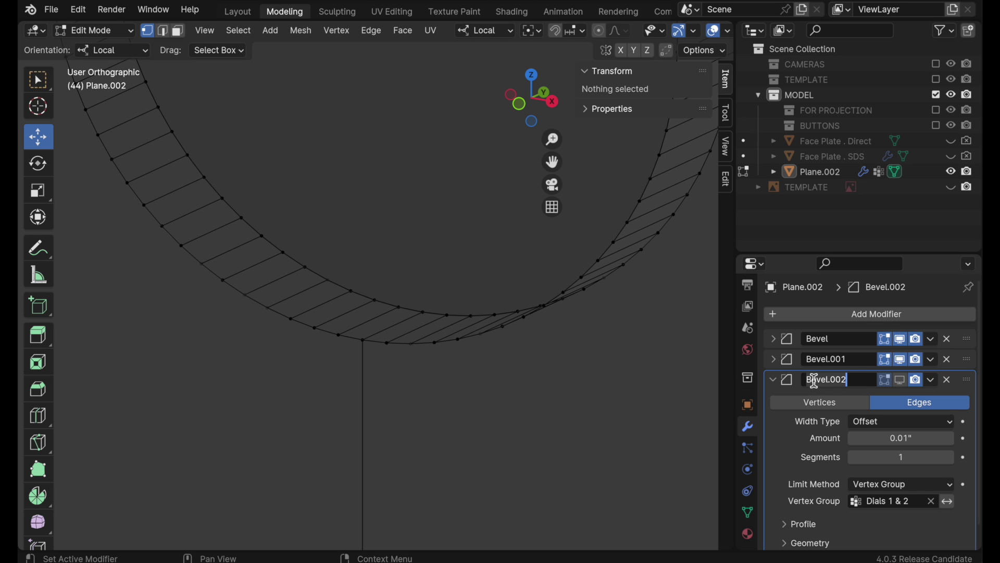
text(Dials 1 & 2)
key(Return)
click(900, 381)
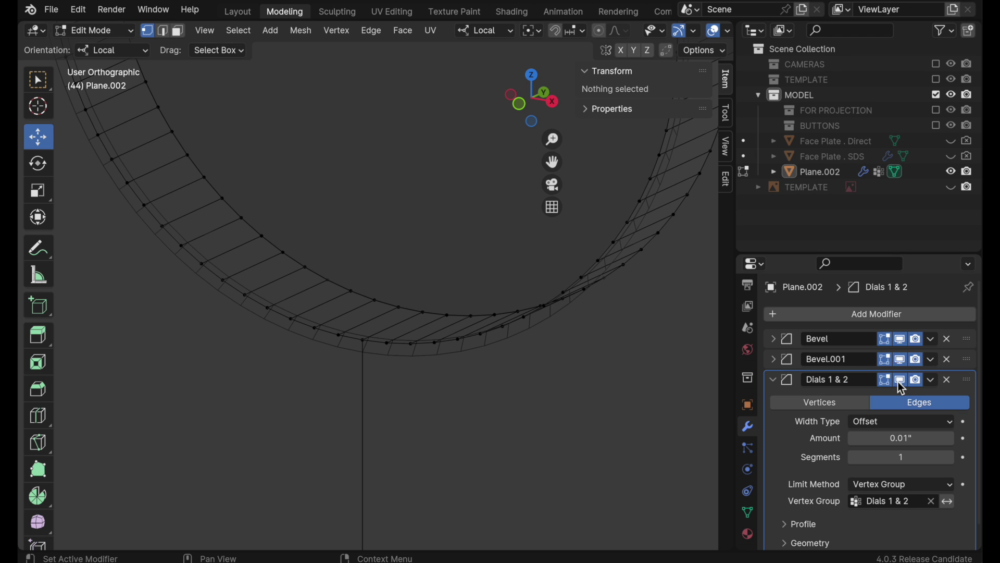
click(904, 457)
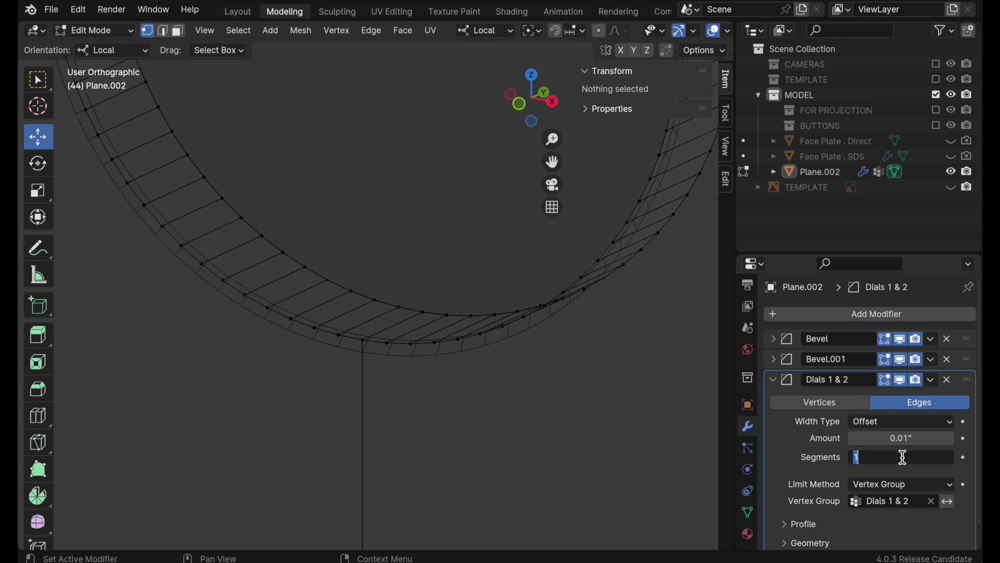
text(3)
key(Return)
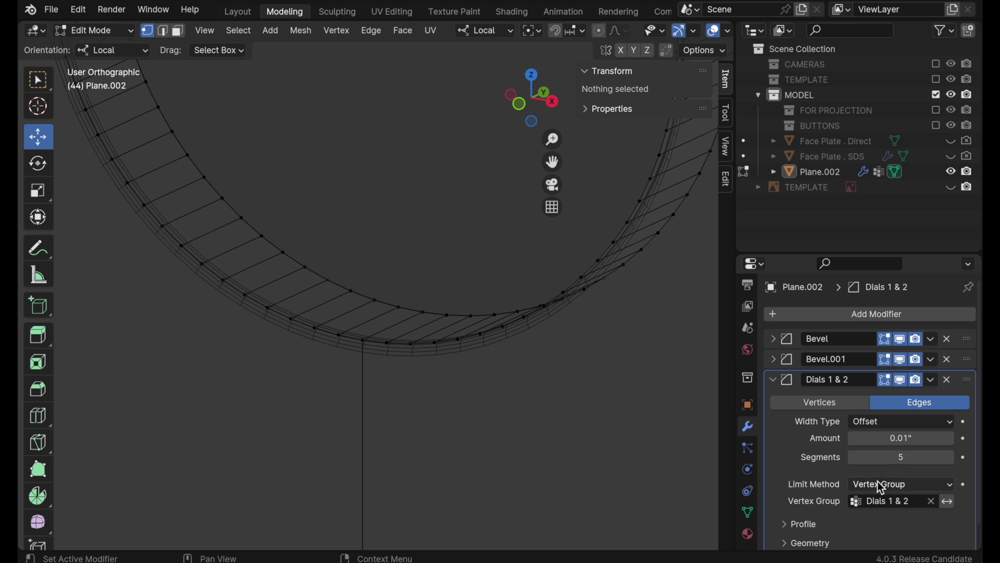
- Switch the viewport to solid shading and cancel the circle selection
scroll(682, 38, down, 4)
scroll(682, 39, down, 2)
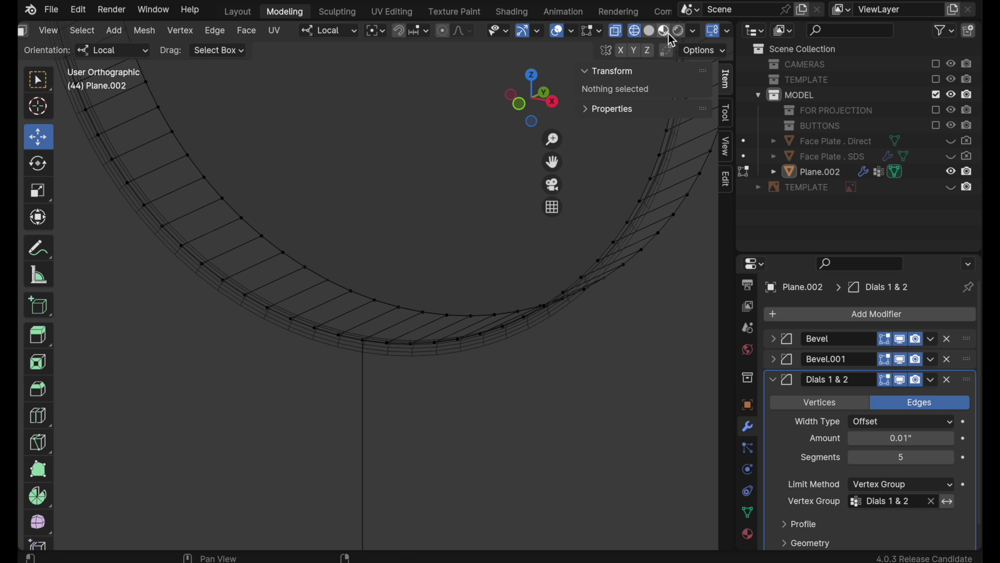
click(651, 31)
key(c)
key(Escape)
shift+middle_drag(495, 275, 523, 272)
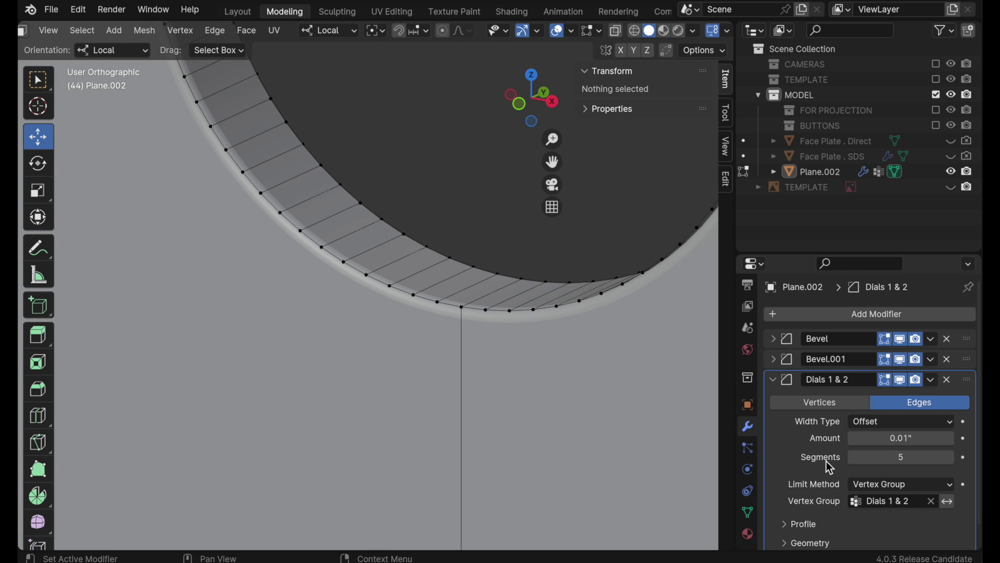
scroll(826, 461, down, 1)
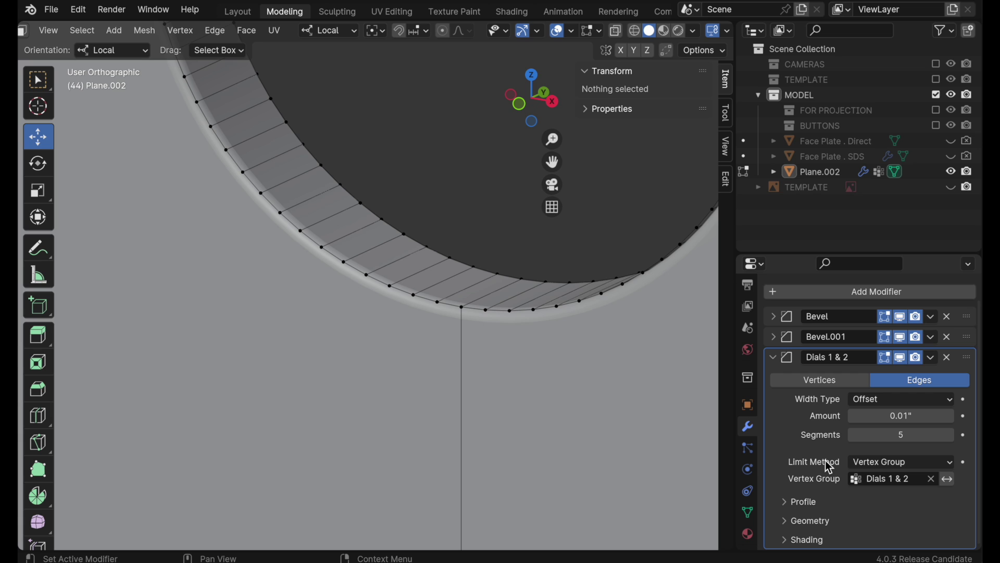
- Enable Harden Normals on the dial bevel, toggling it off and on to compare
click(820, 540)
scroll(823, 537, down, 4)
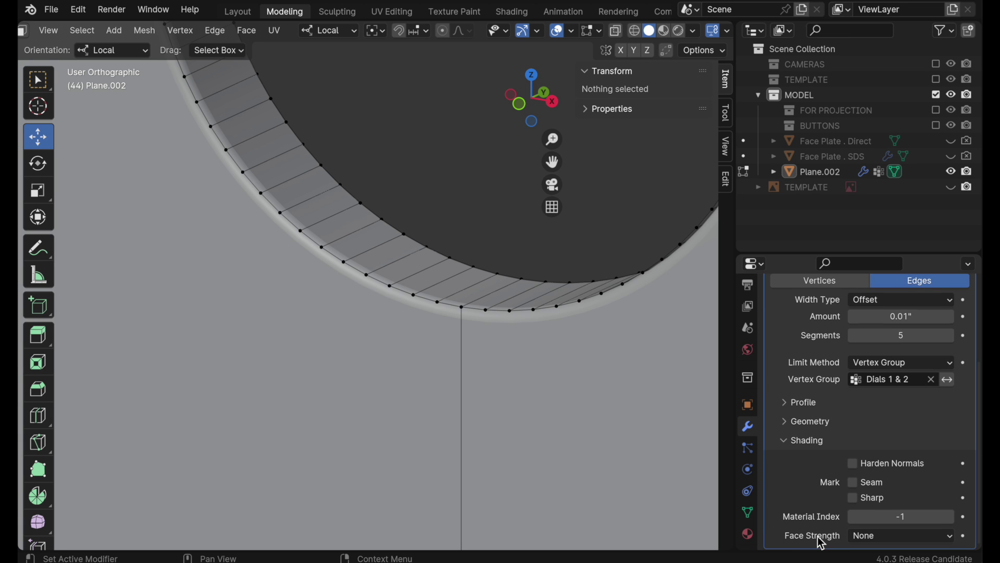
click(853, 463)
key(c)
key(Escape)
scroll(422, 204, up, 7)
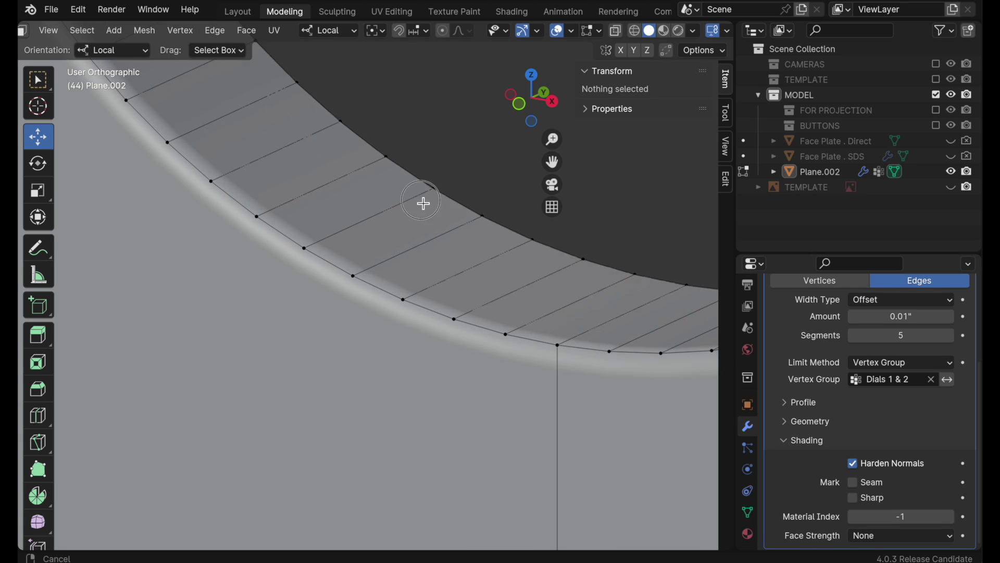
click(853, 463)
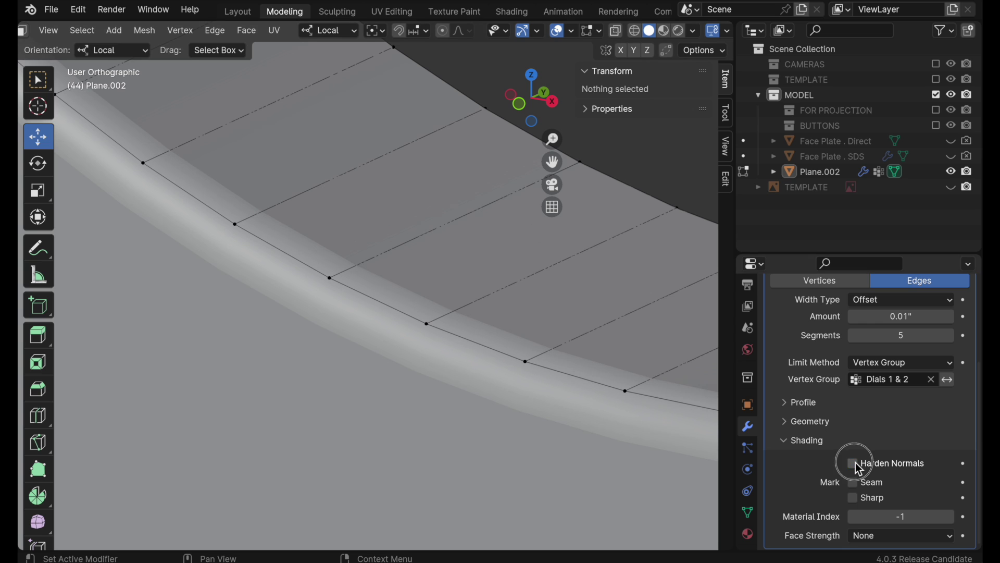
click(856, 463)
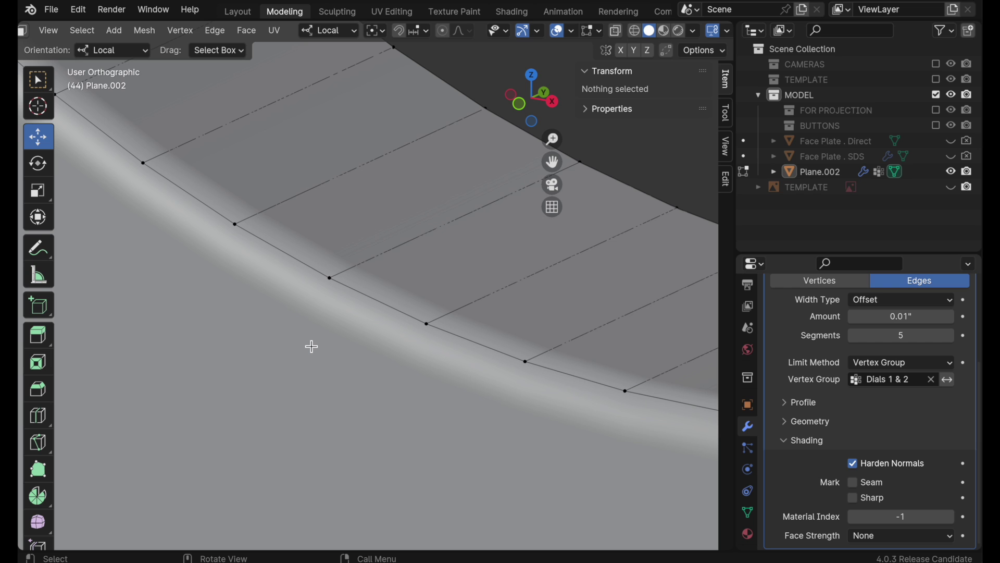
- Return the plate to Object Mode, orbit slightly, then re-enter Edit Mode
scroll(313, 350, down, 2)
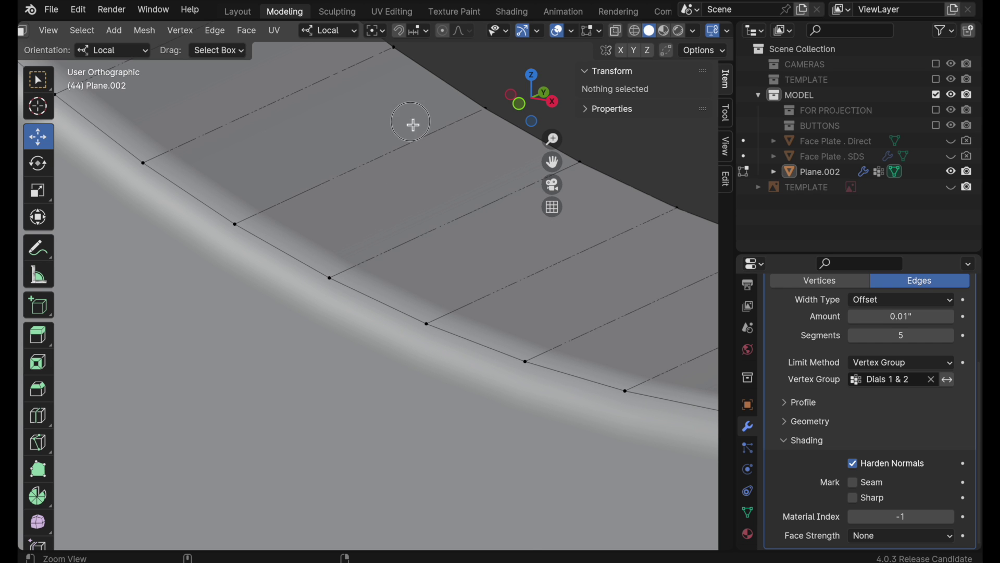
scroll(324, 233, down, 4)
key(c)
key(Escape)
scroll(336, 261, down, 4)
middle_drag(346, 272, 694, 310)
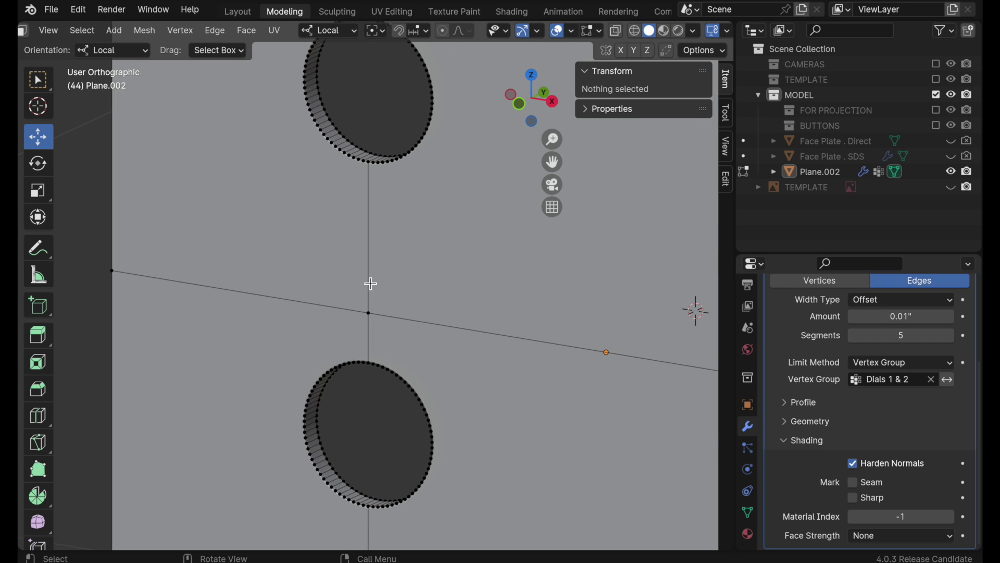
key(Tab)
key(c)
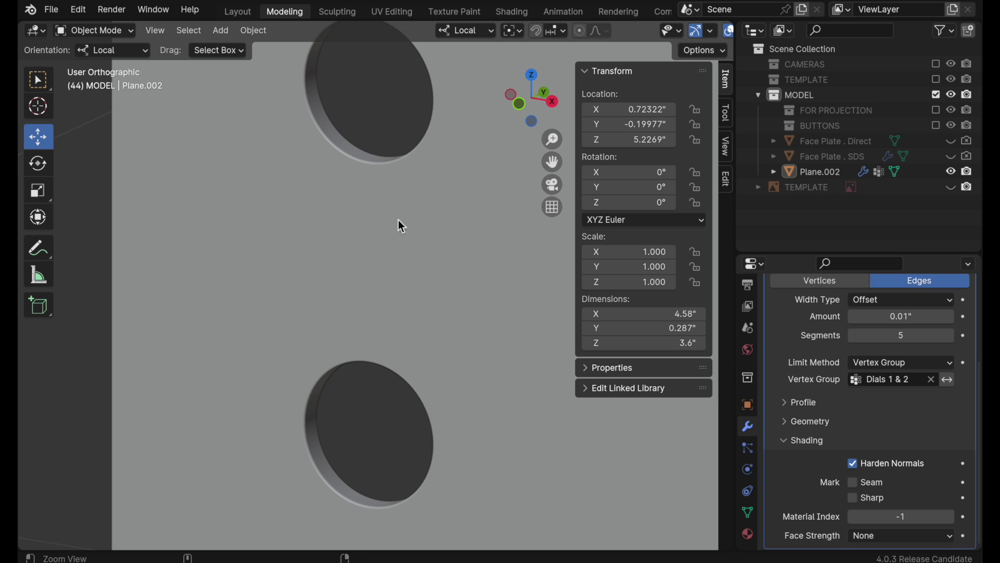
scroll(399, 221, down, 5)
key(Escape)
scroll(333, 369, down, 3)
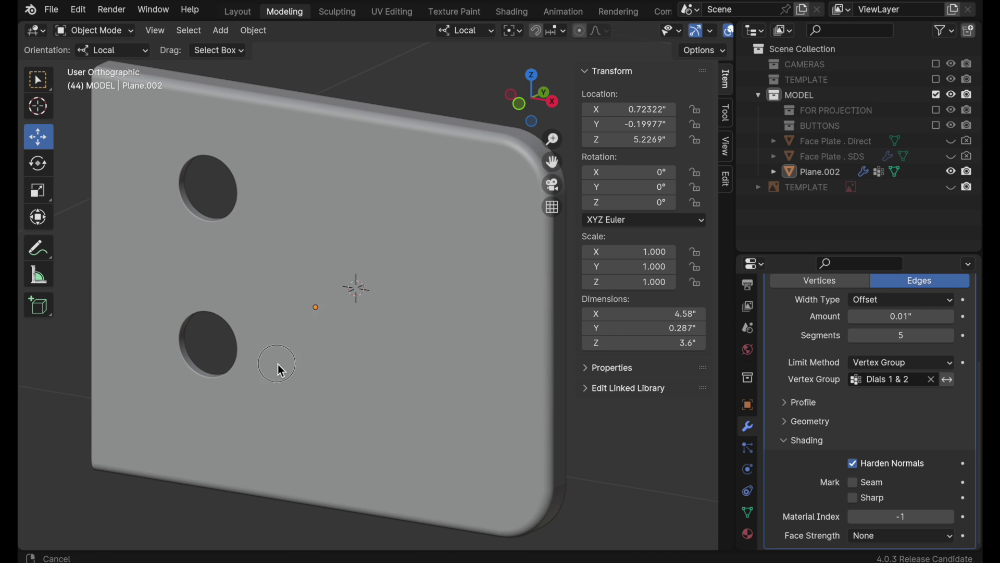
middle_drag(277, 364, 392, 368)
key(Tab)
- Zoom in and select both faces of the small rectangle in face select mode
alt+middle_click(425, 412)
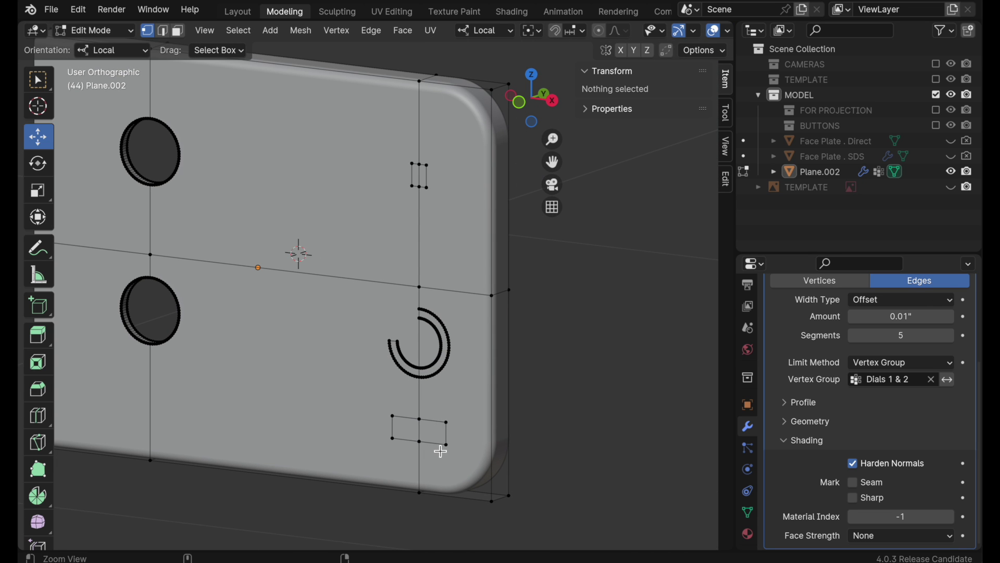
ctrl+middle_drag(437, 455, 491, 283)
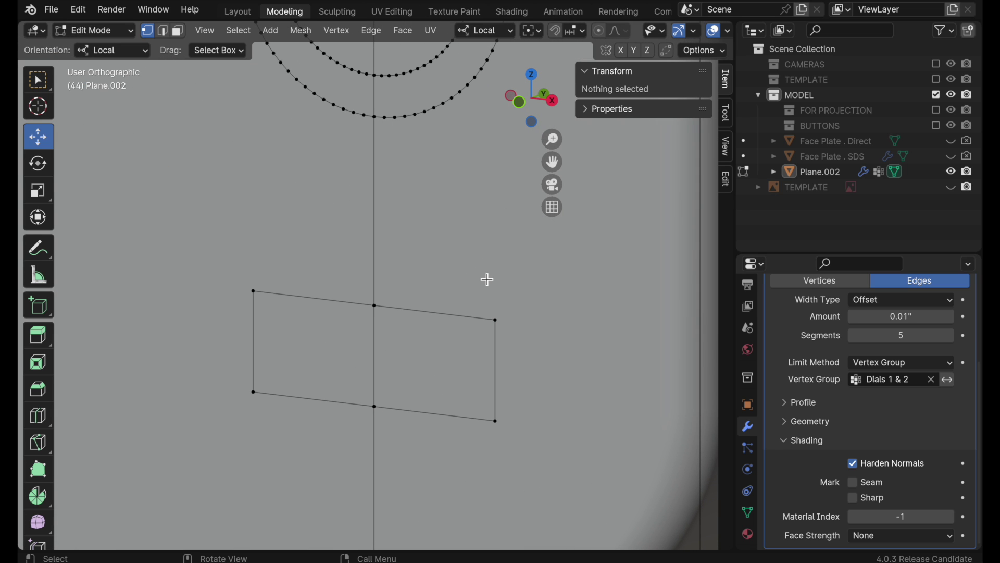
click(178, 30)
click(324, 346)
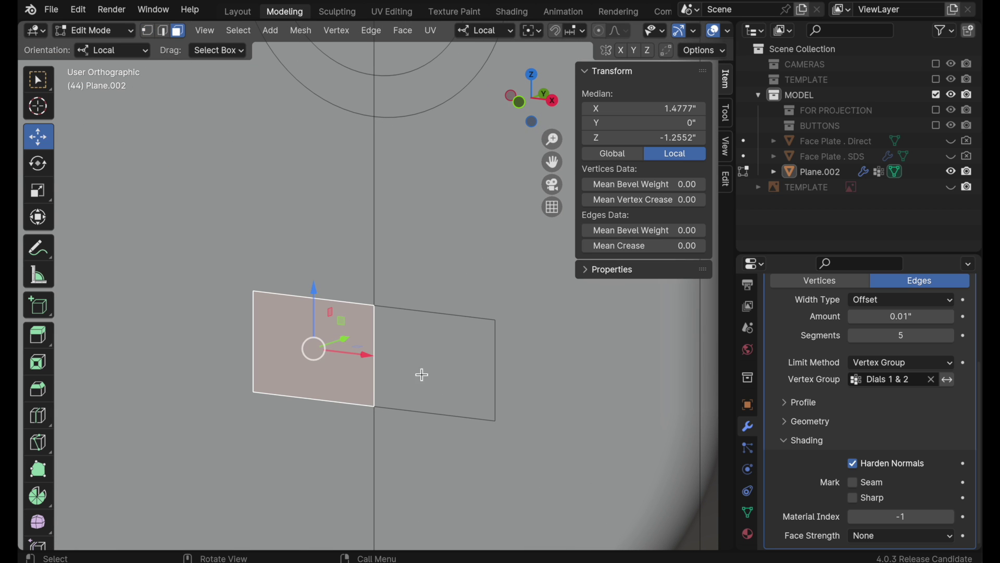
shift+click(417, 376)
- Extrude the rectangle faces along their normal, then delete the faces to open the slot
middle_drag(406, 380, 370, 402)
key(e)
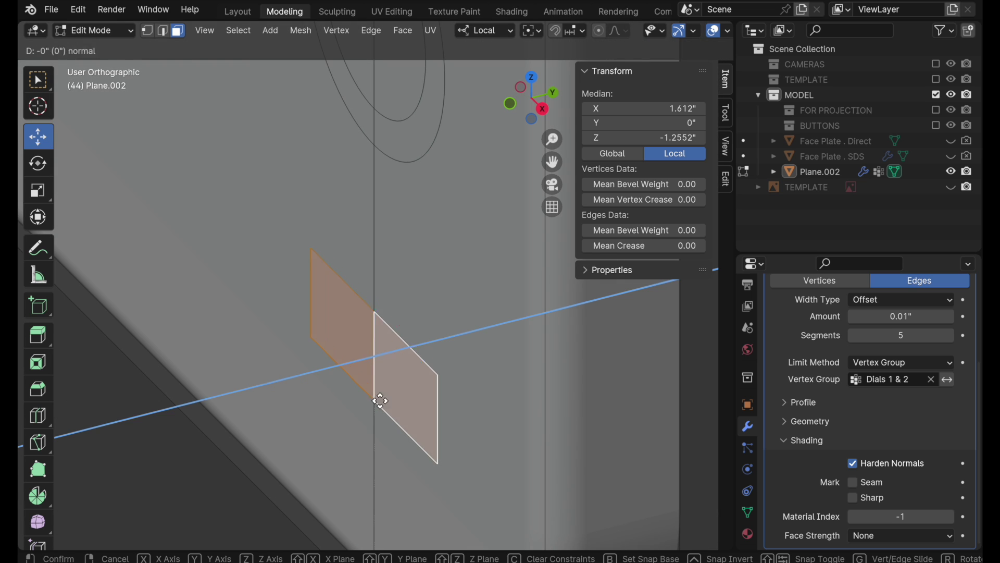
click(400, 388)
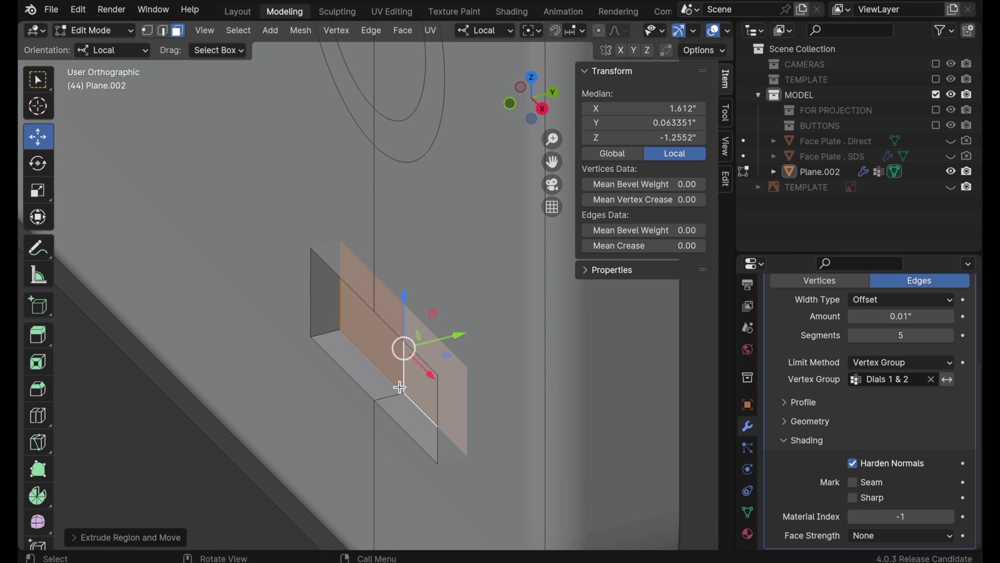
key(x)
click(390, 386)
middle_drag(400, 393, 443, 327)
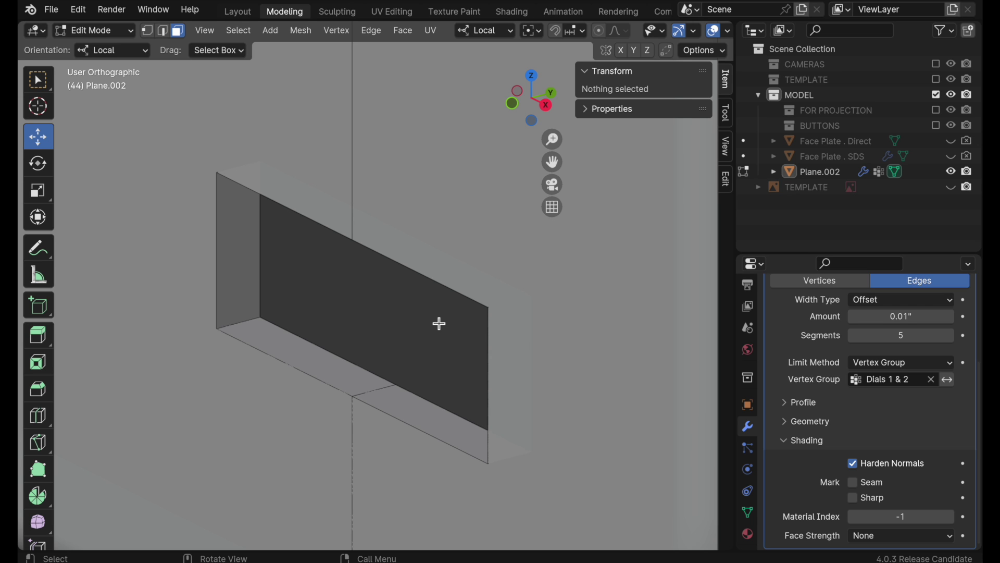
- Select the slot's four corner edges in edge select mode
click(163, 30)
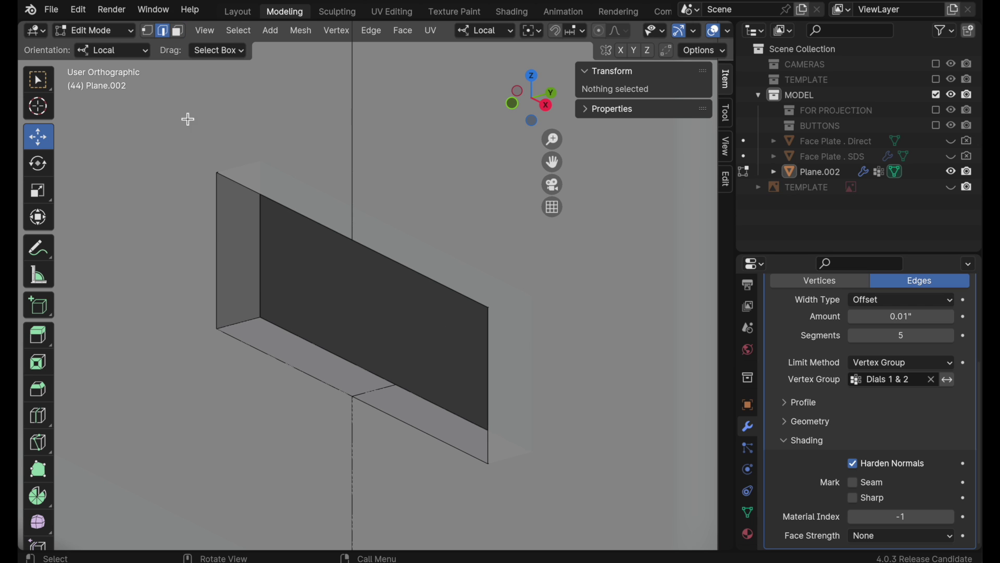
click(248, 323)
middle_drag(248, 323, 284, 239)
shift+click(246, 161)
middle_drag(313, 198, 458, 299)
shift+click(500, 245)
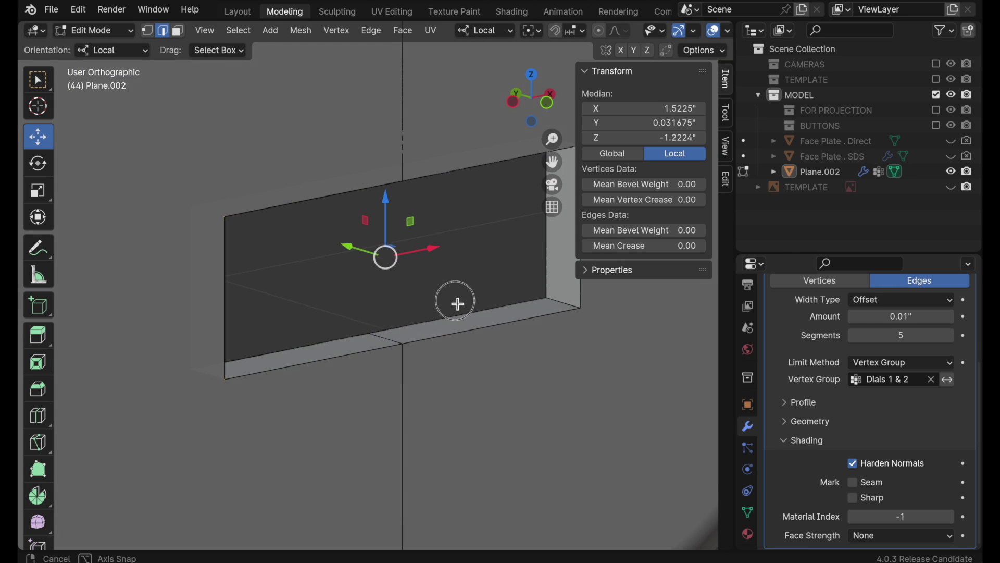
shift+click(577, 299)
middle_drag(576, 299, 391, 328)
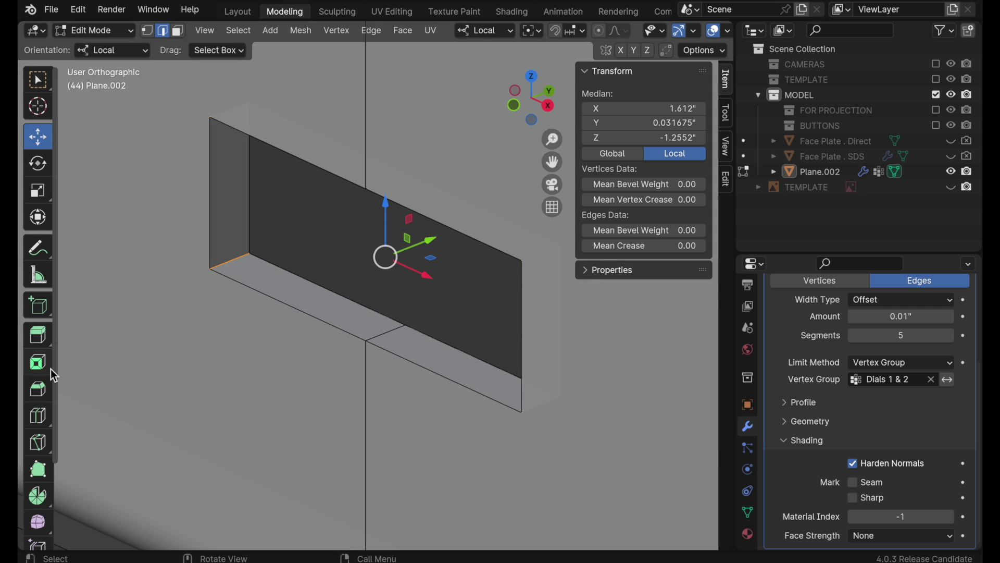
- Bevel the selected corner edges with 2 segments and shape 1.000
click(38, 388)
click(146, 50)
text(2)
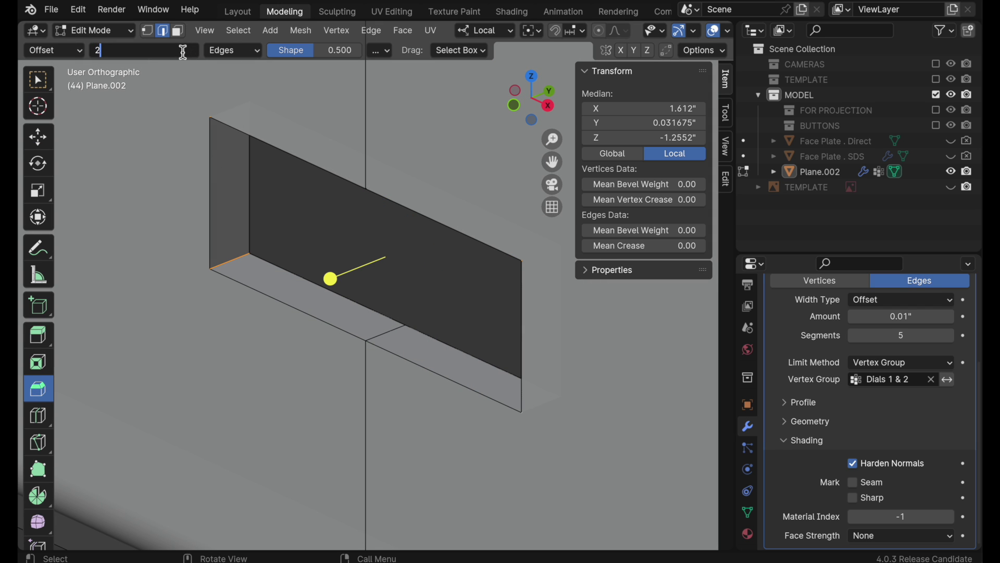
key(Tab)
text(1)
key(Return)
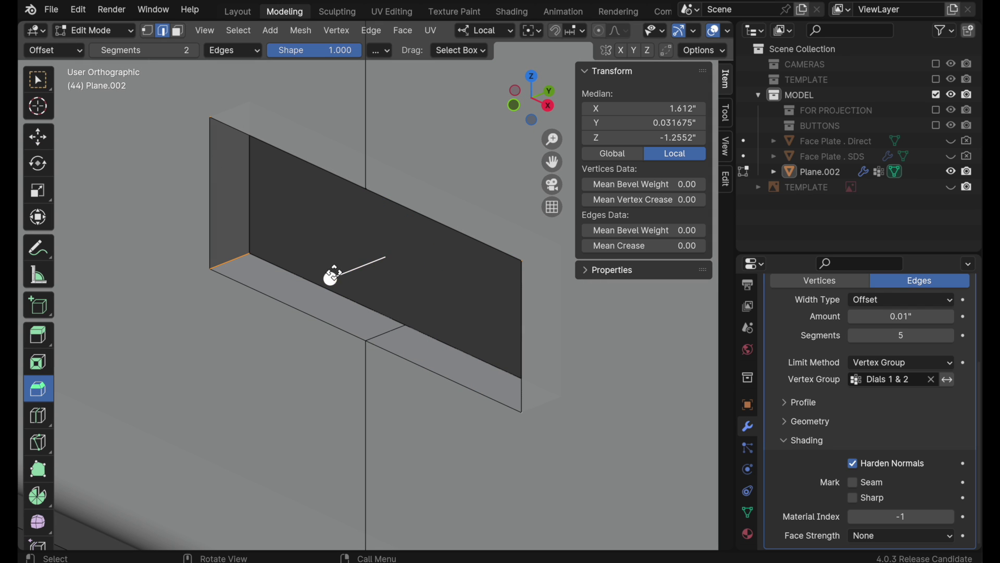
drag(330, 278, 304, 248)
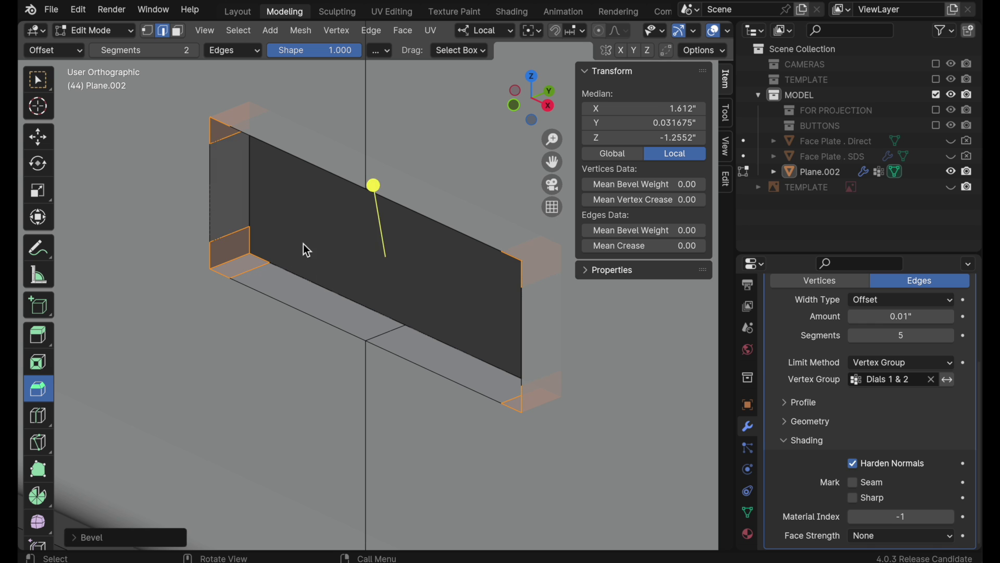
middle_drag(304, 248, 223, 97)
- Raise the corner bevel to 8 segments and widen it
click(174, 51)
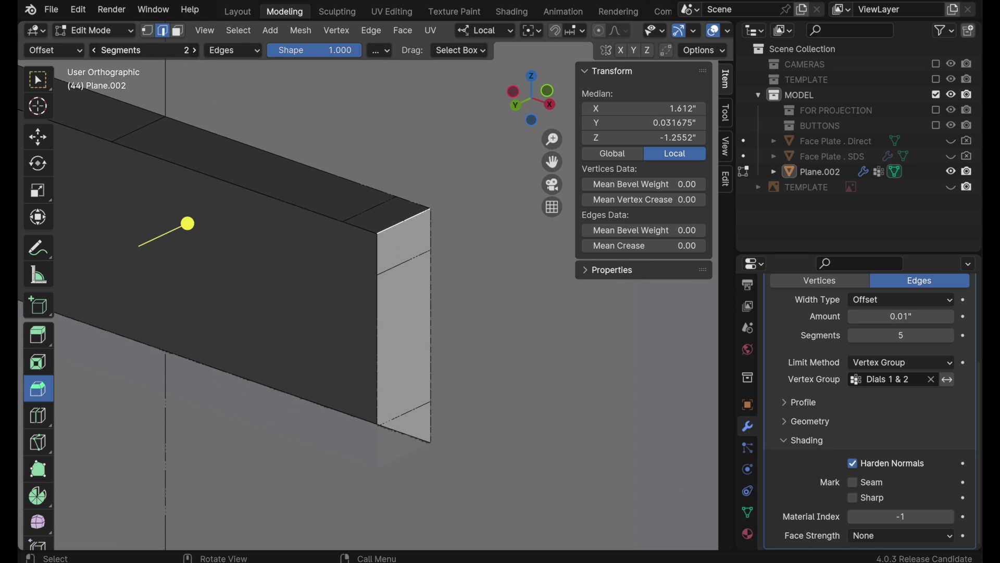
text(8)
key(Tab)
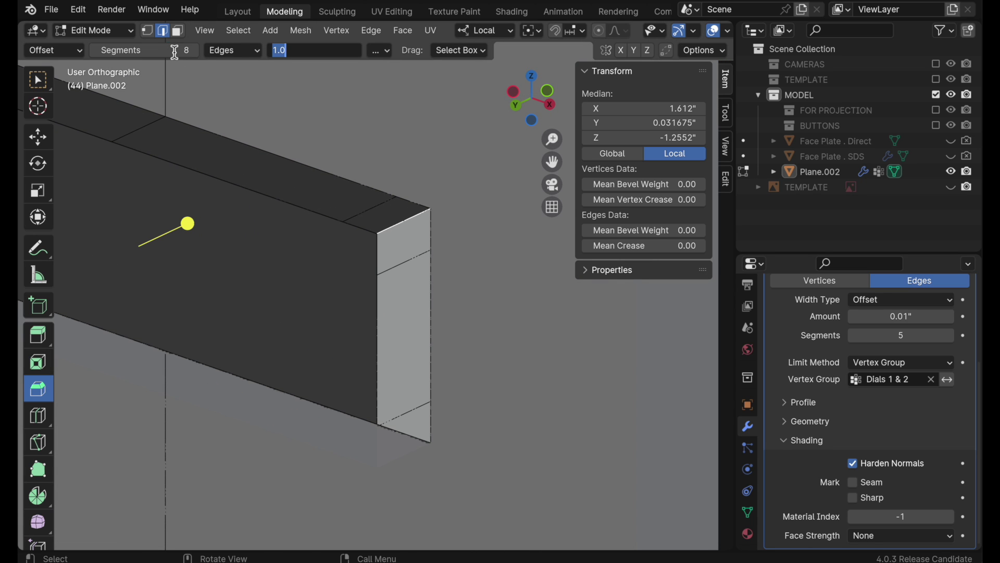
key(Escape)
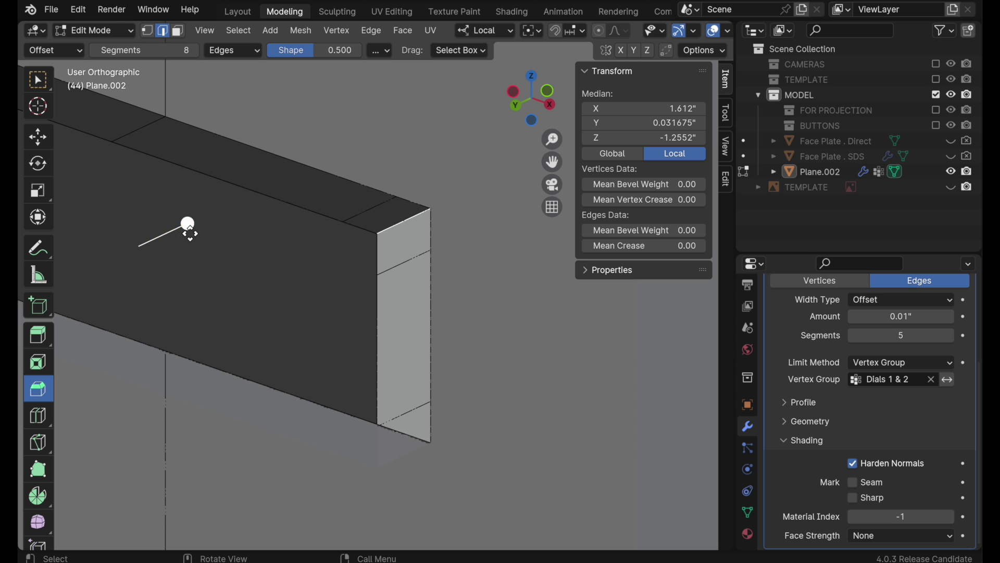
drag(188, 229, 208, 225)
middle_drag(386, 242, 181, 384)
- Select the slot's upper outer rim loop and bevel it with 1 segment, shape 0.500
click(224, 357)
middle_drag(224, 357, 277, 350)
alt+click(237, 333)
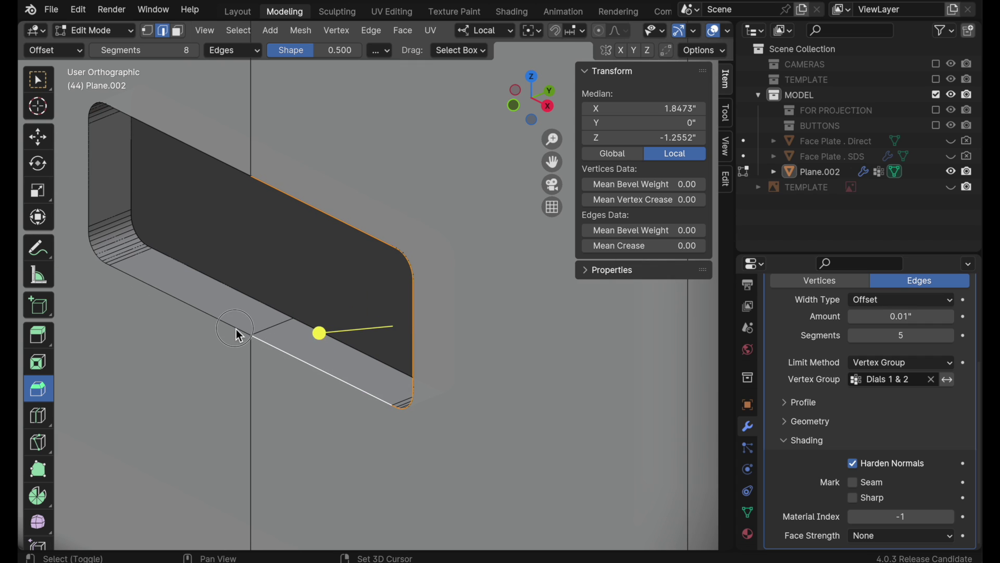
shift+click(236, 330)
click(151, 51)
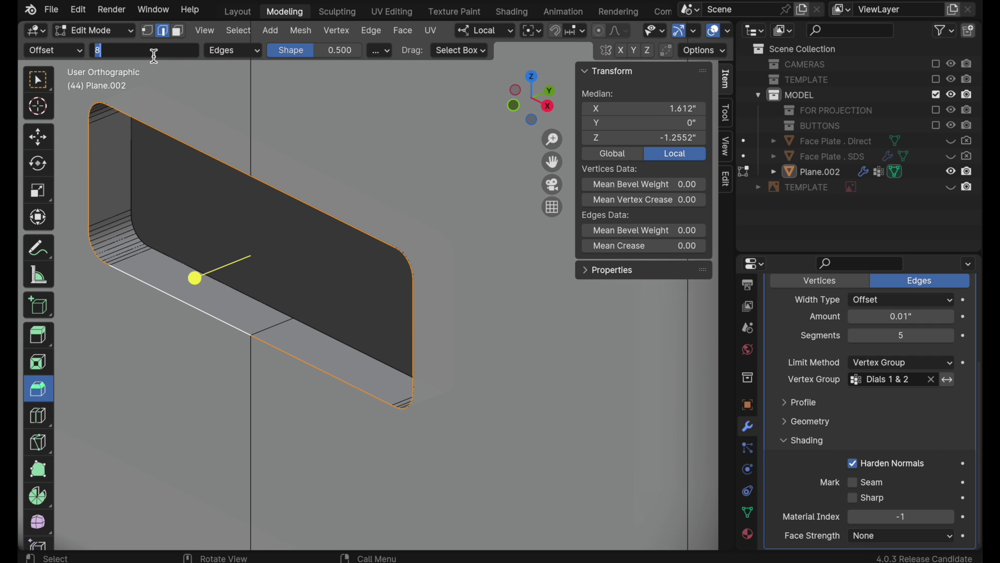
text(1)
key(Tab)
key(Return)
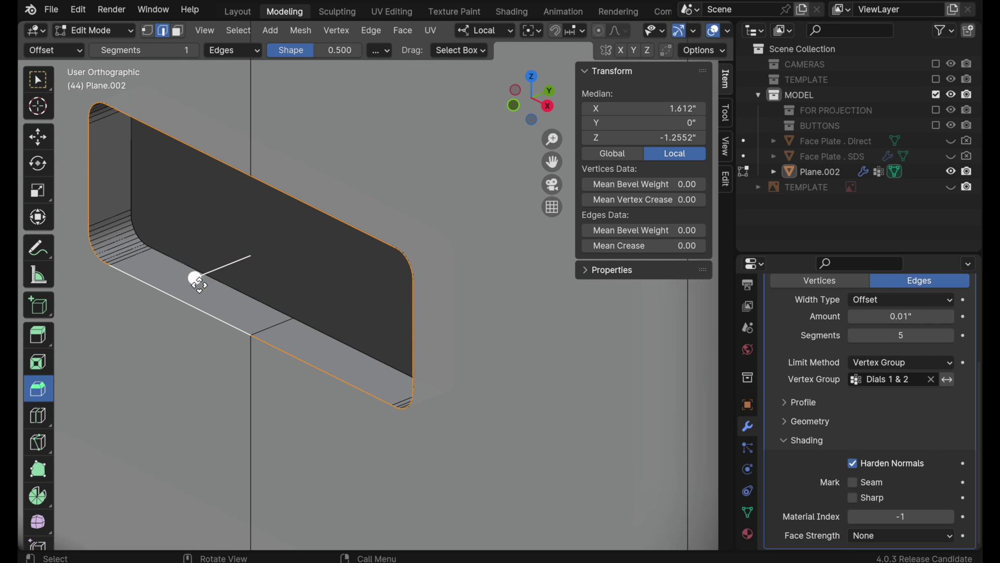
drag(196, 277, 187, 297)
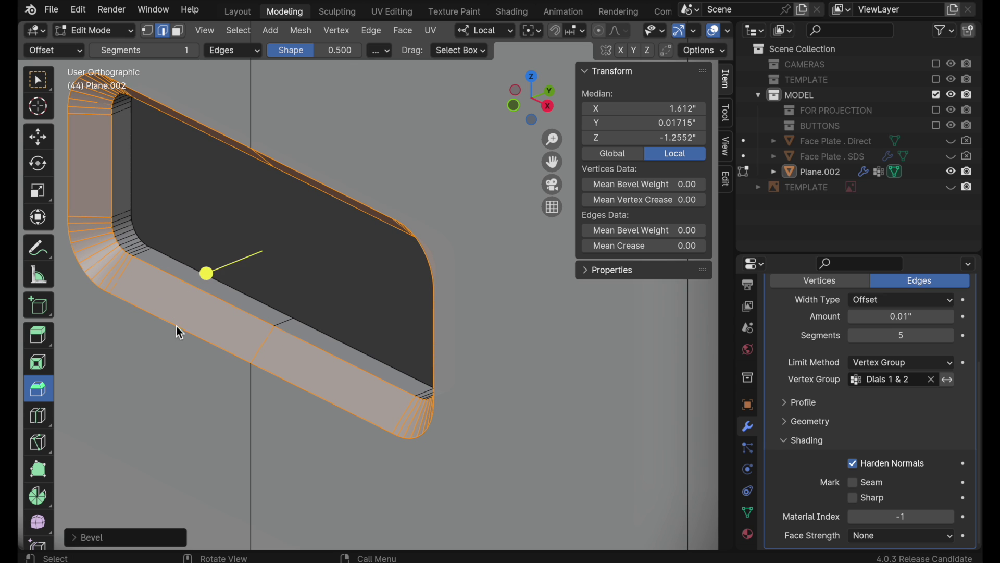
- Add the lower rim loop to the selection and zoom out to show the whole plate
click(179, 329)
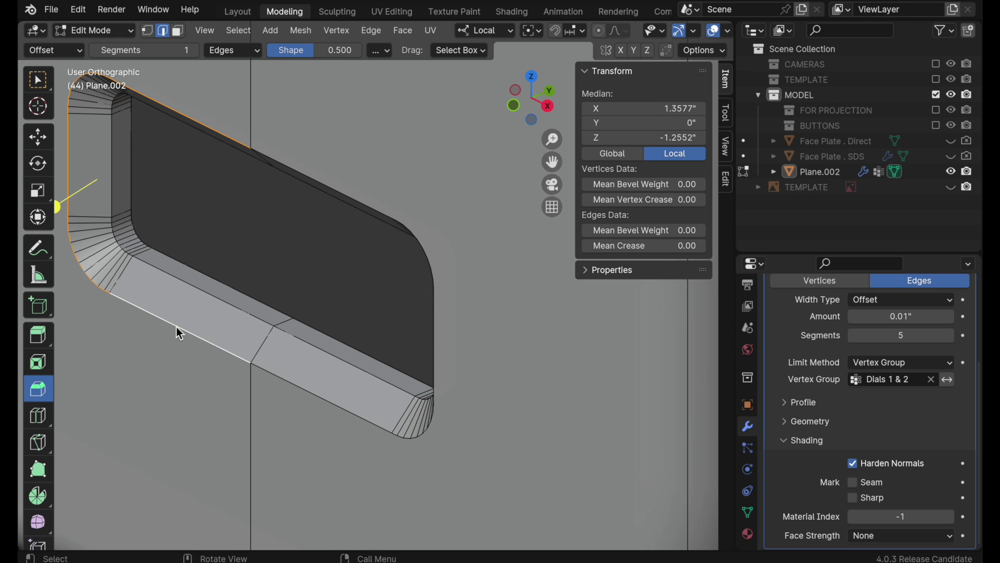
alt+shift+click(280, 380)
shift+middle_drag(280, 381, 348, 385)
scroll(336, 337, up, 2)
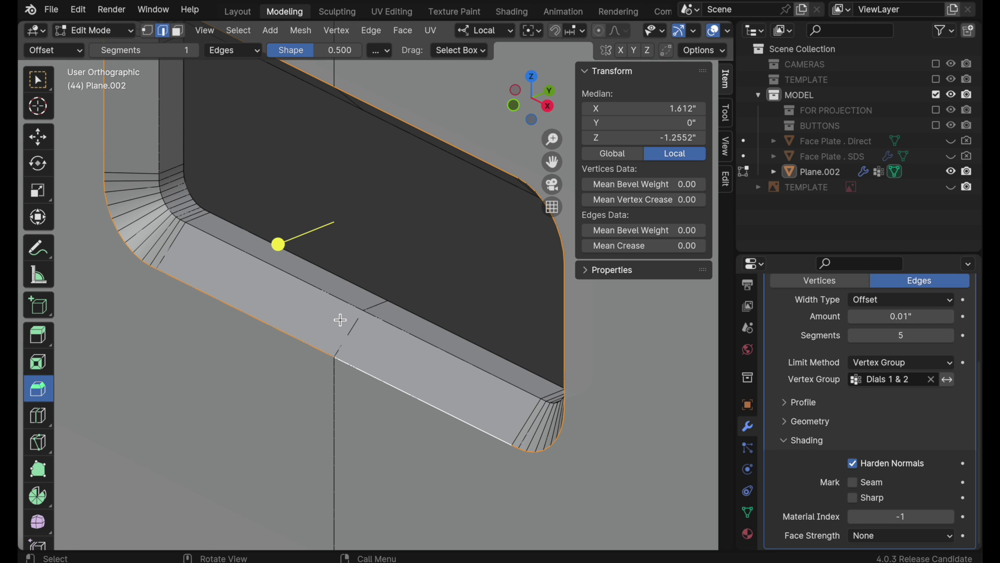
scroll(388, 248, down, 8)
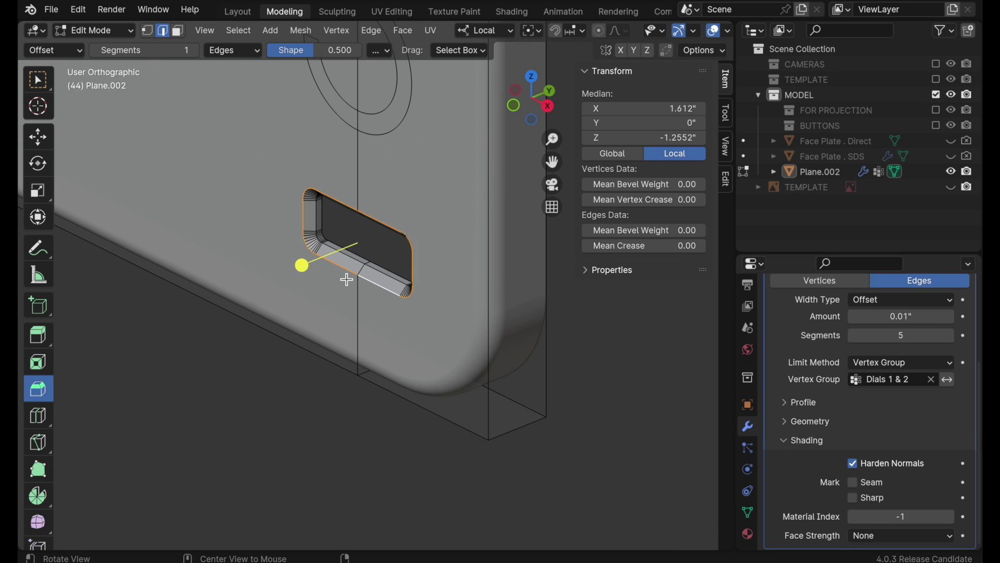
scroll(403, 284, down, 5)
shift+middle_drag(403, 283, 390, 444)
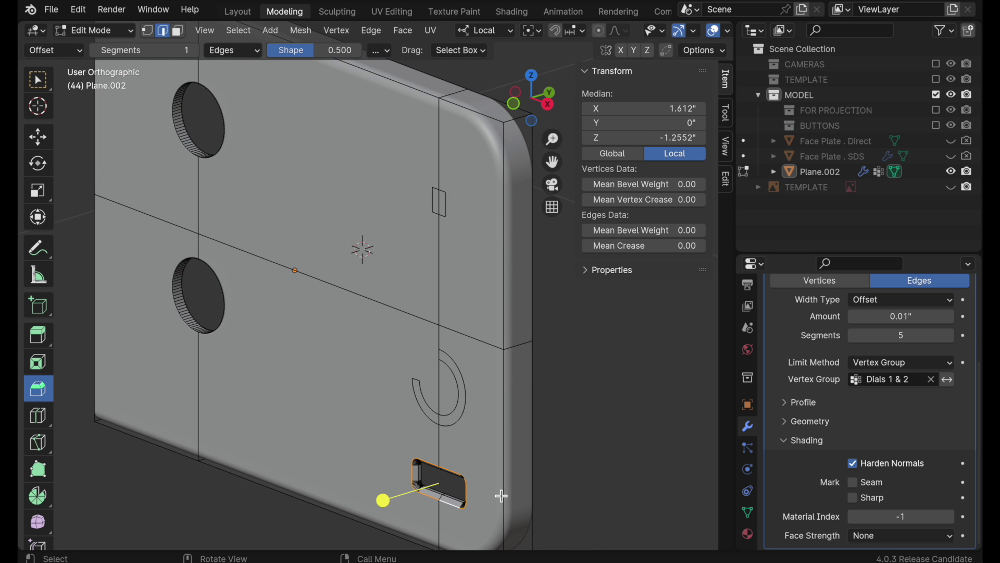
- Switch Plane.002 back to Object Mode to view the finished face plate
key(Tab)
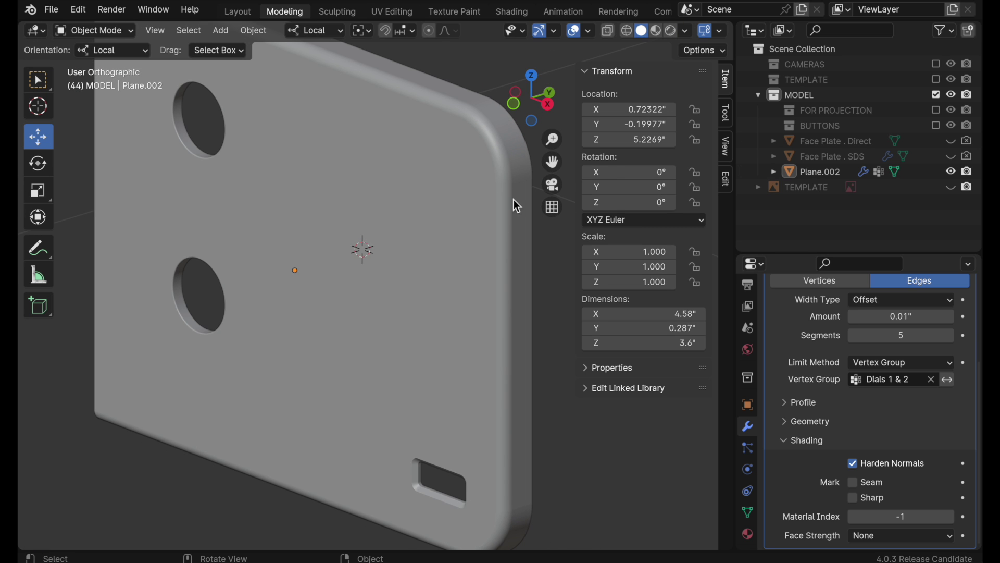